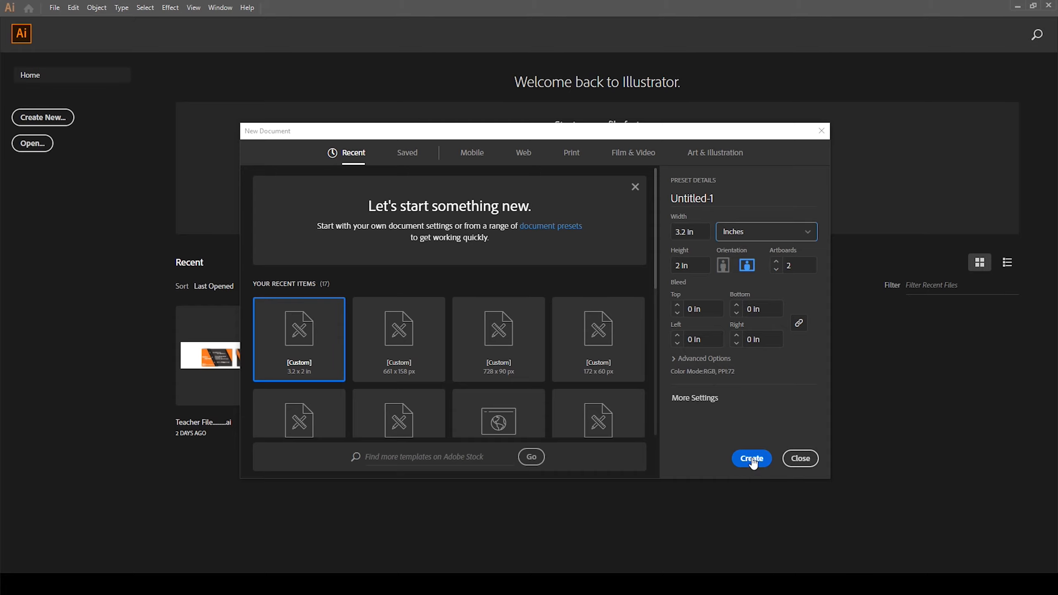
# Step: Create a new 3.2 × 2 in document with two artboards
pyautogui.click(753, 460)
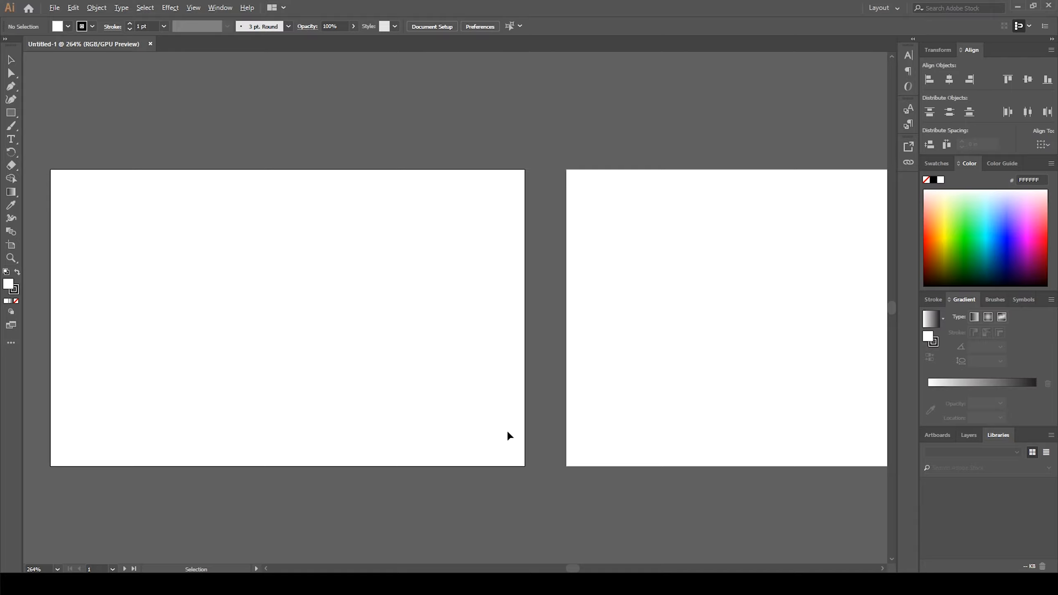
pyautogui.scroll(-1, 507, 432)
pyautogui.scroll(-1, 583, 390)
pyautogui.moveTo(692, 383); pyautogui.dragTo(546, 404)
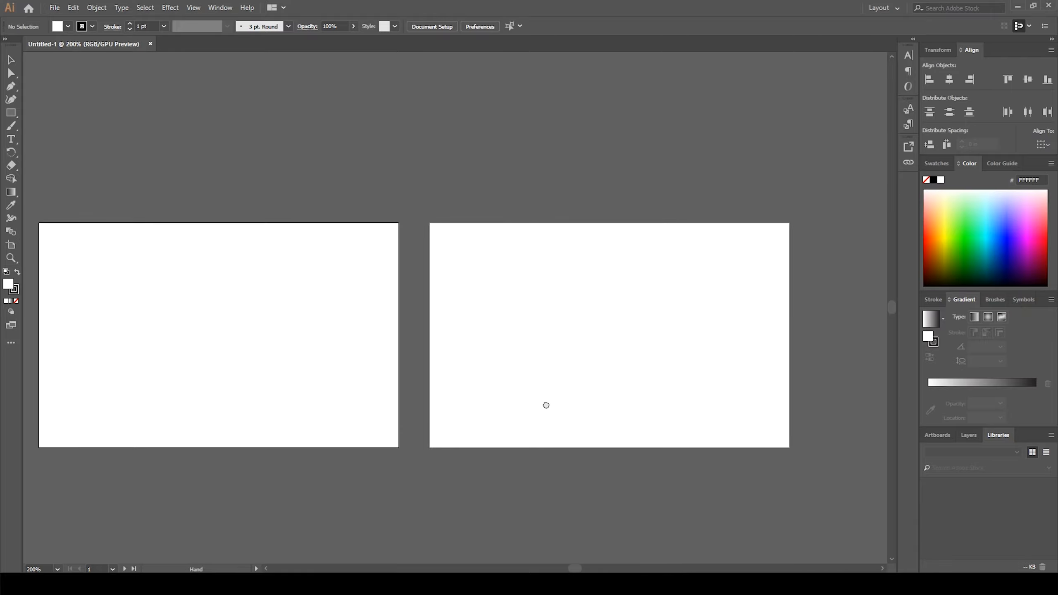
pyautogui.moveTo(339, 383); pyautogui.dragTo(389, 391)
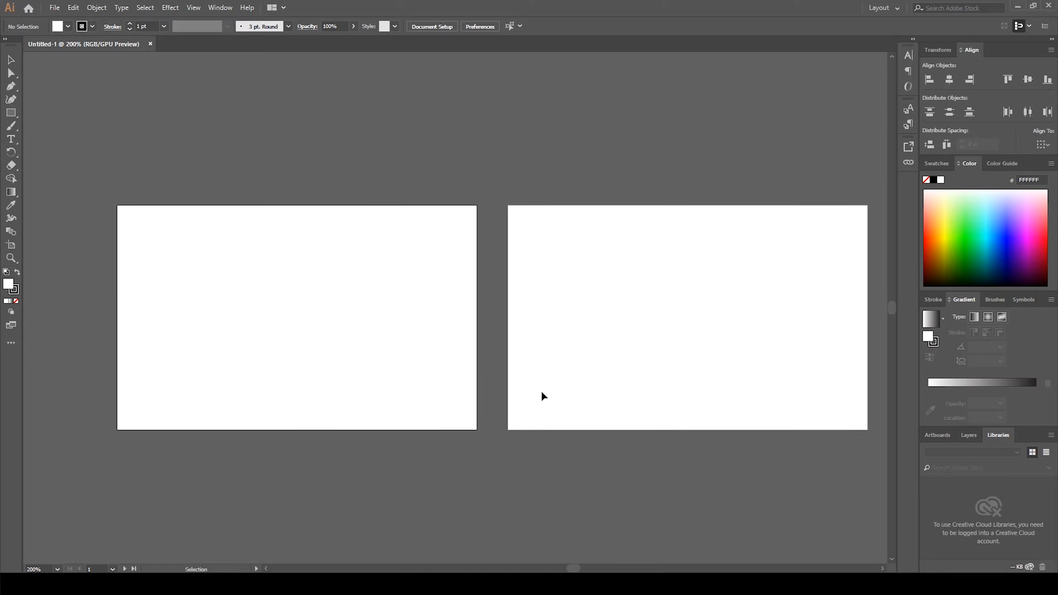
pyautogui.moveTo(284, 343)
pyautogui.mouseDown()
pyautogui.moveTo(305, 345)
pyautogui.moveTo(269, 354)
pyautogui.mouseUp()
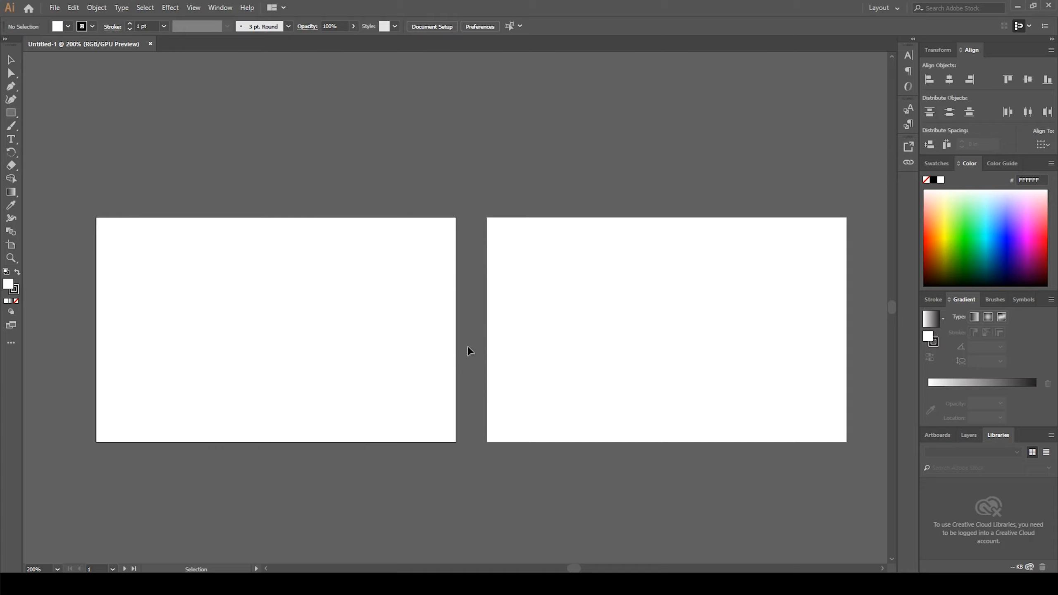
# Step: Draw a rectangle about 1.11 × 2 in along the first artboard's left edge with no fill
pyautogui.click(16, 301)
pyautogui.scroll(1, 94, 350)
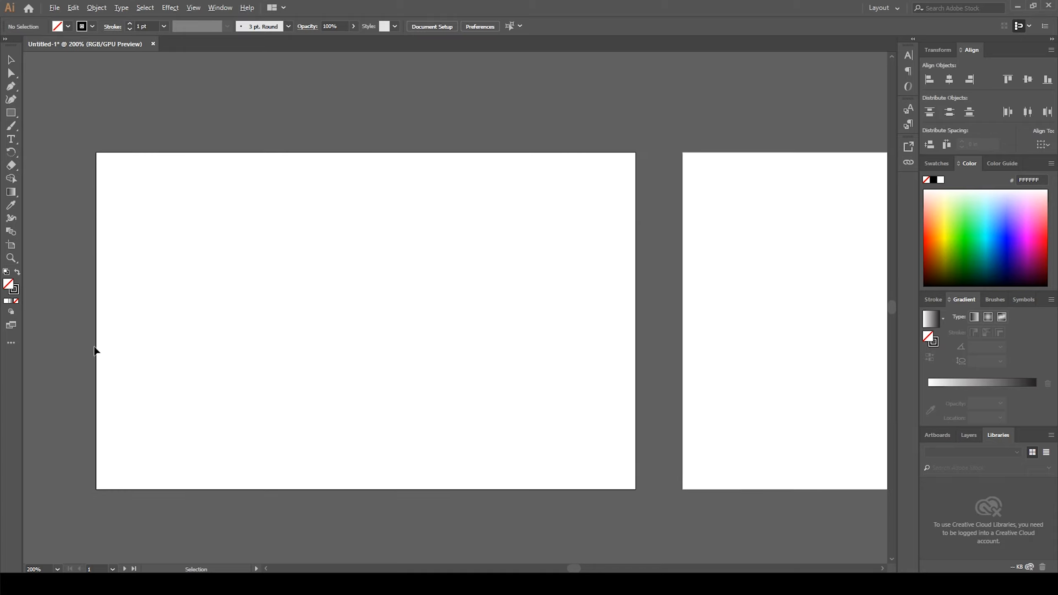
pyautogui.moveTo(164, 330); pyautogui.dragTo(193, 323)
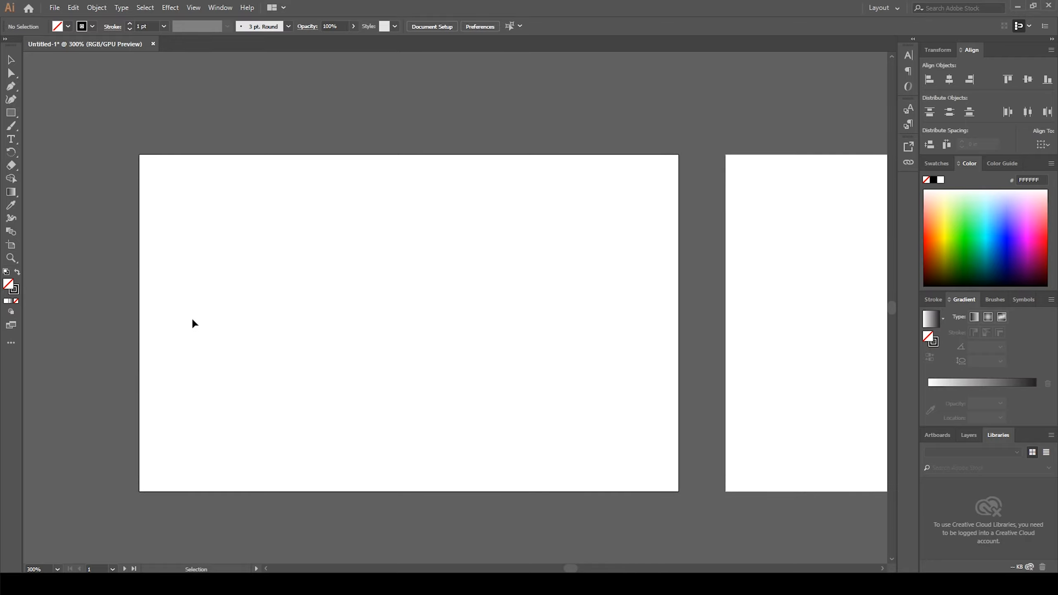
pyautogui.click(10, 112)
pyautogui.moveTo(139, 155); pyautogui.dragTo(326, 492)
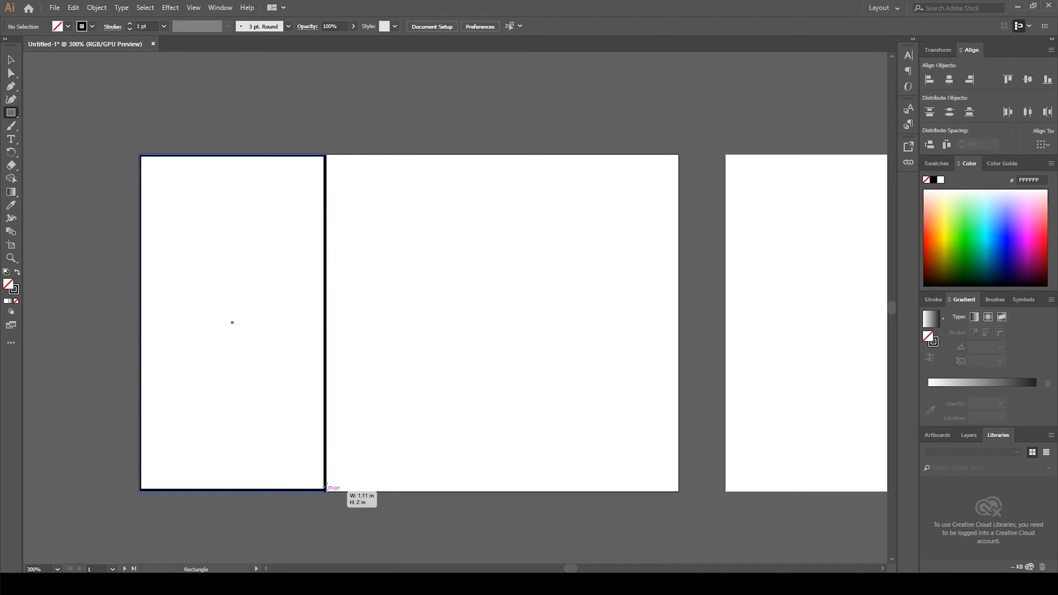
# Step: Fill the rectangle with orange FF6700 and no stroke
pyautogui.click(18, 273)
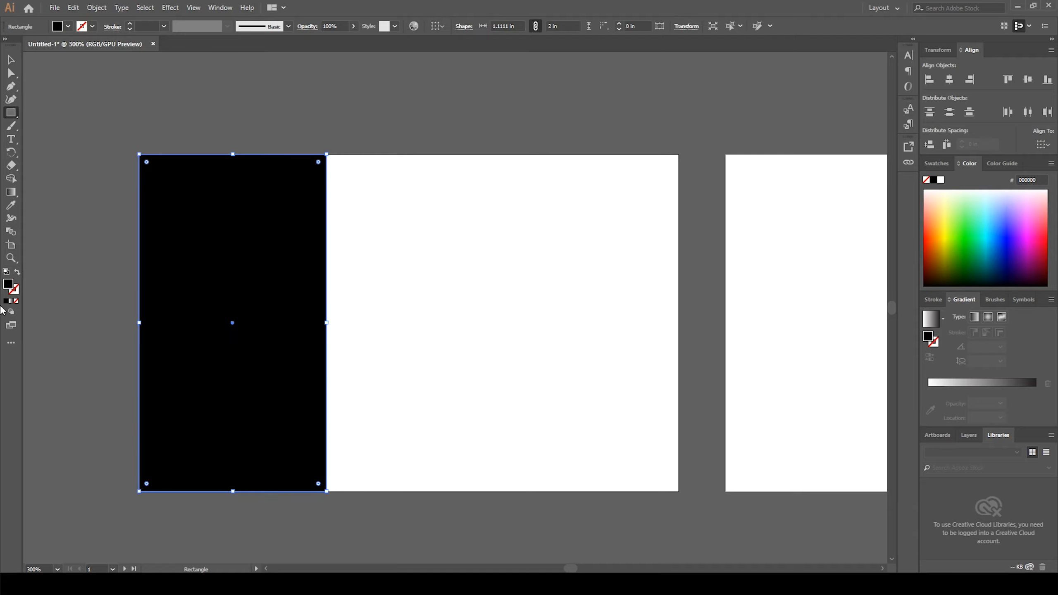
pyautogui.doubleClick(12, 285)
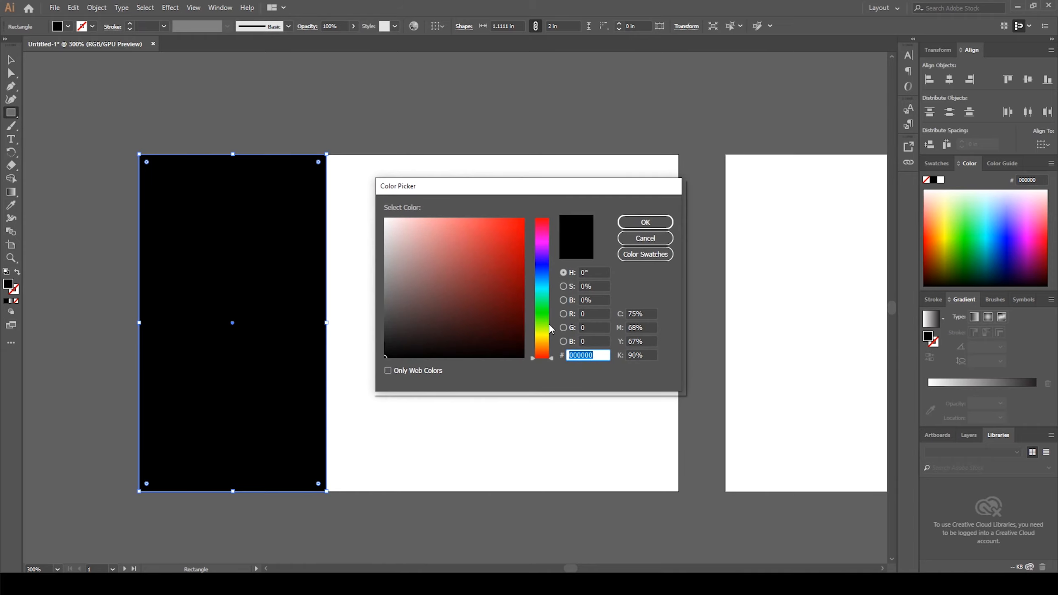
pyautogui.click(541, 341)
pyautogui.moveTo(541, 342); pyautogui.dragTo(541, 350)
pyautogui.click(505, 250)
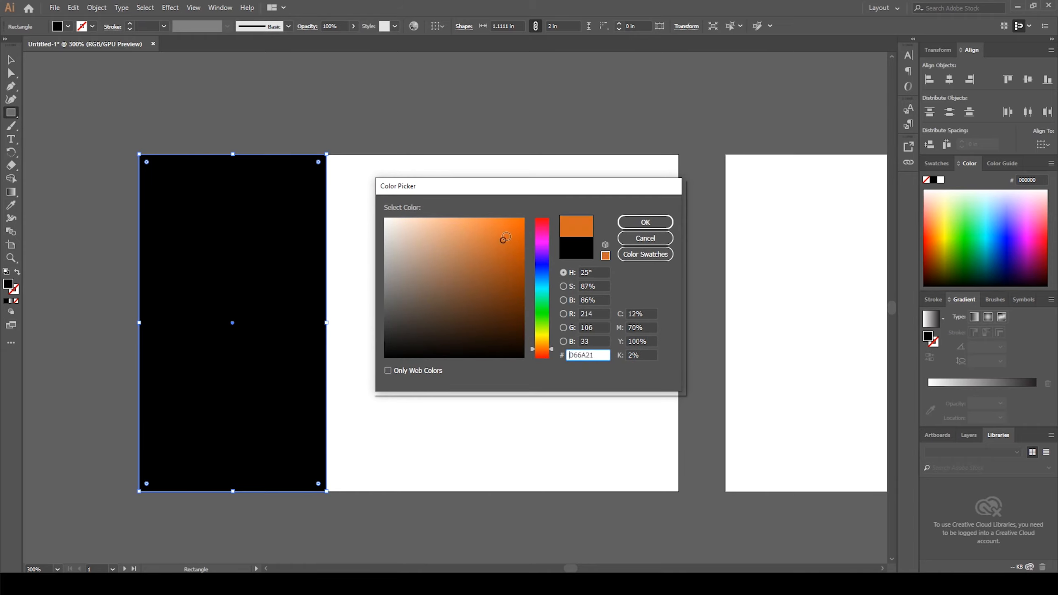
pyautogui.click(523, 218)
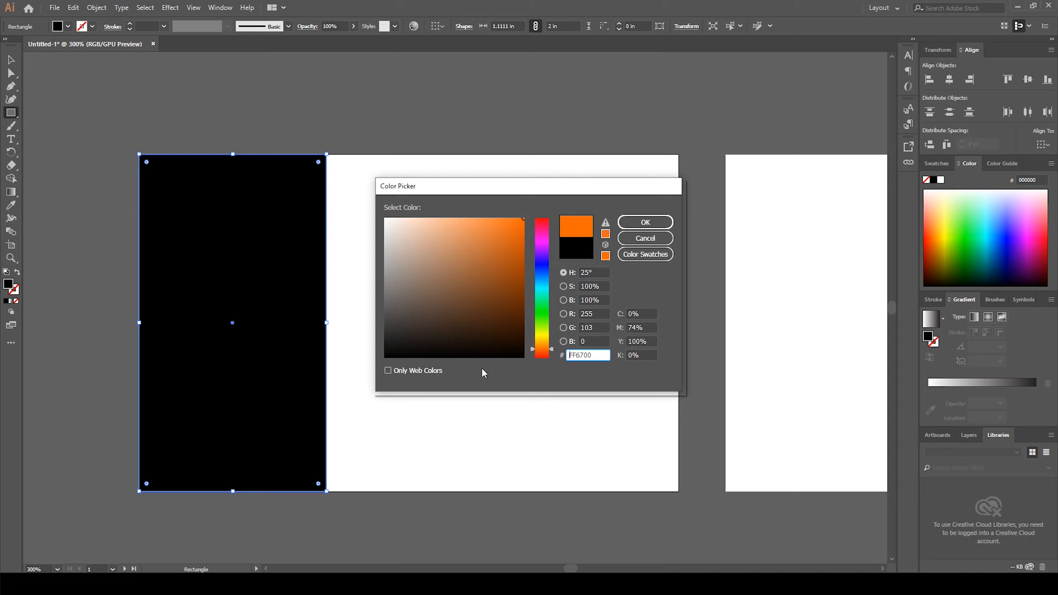
pyautogui.moveTo(600, 356); pyautogui.dragTo(534, 356)
pyautogui.click(640, 228)
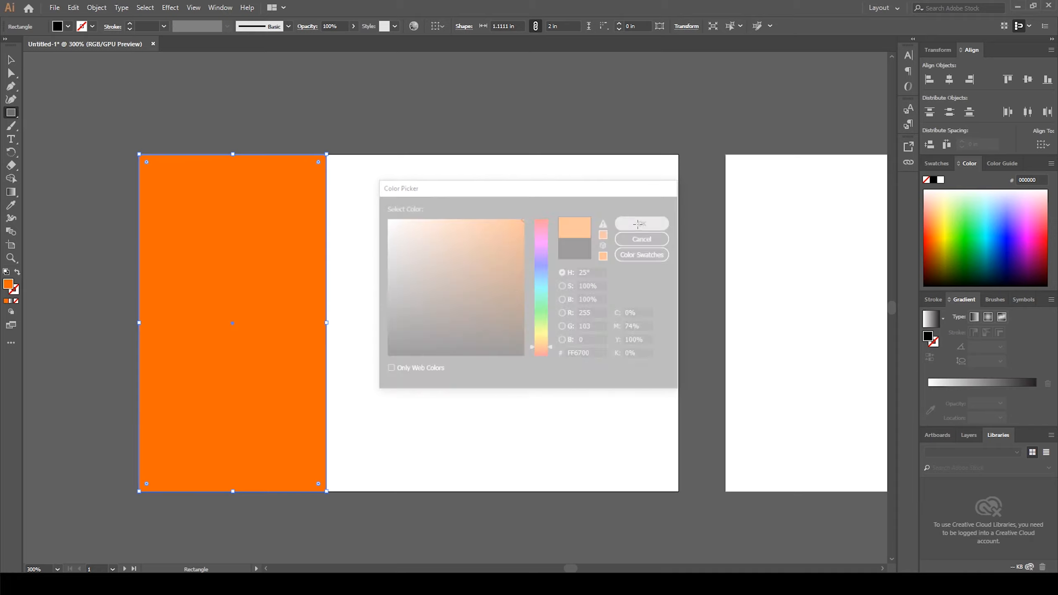
# Step: Nudge the rectangle's top-right anchor left to about 0.46 in to slant its right edge
pyautogui.click(11, 60)
pyautogui.click(49, 87)
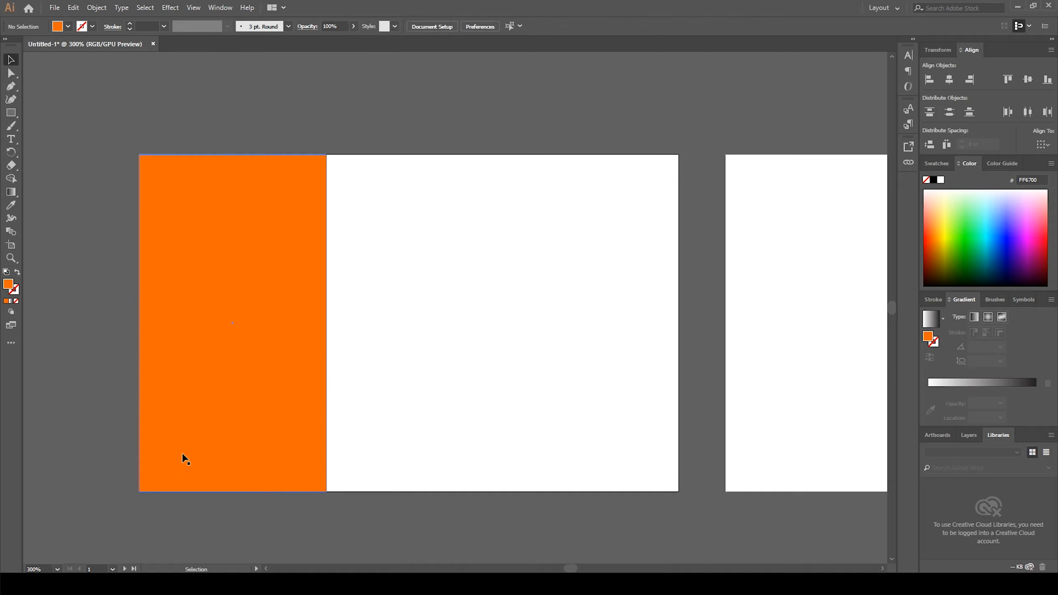
pyautogui.click(259, 310)
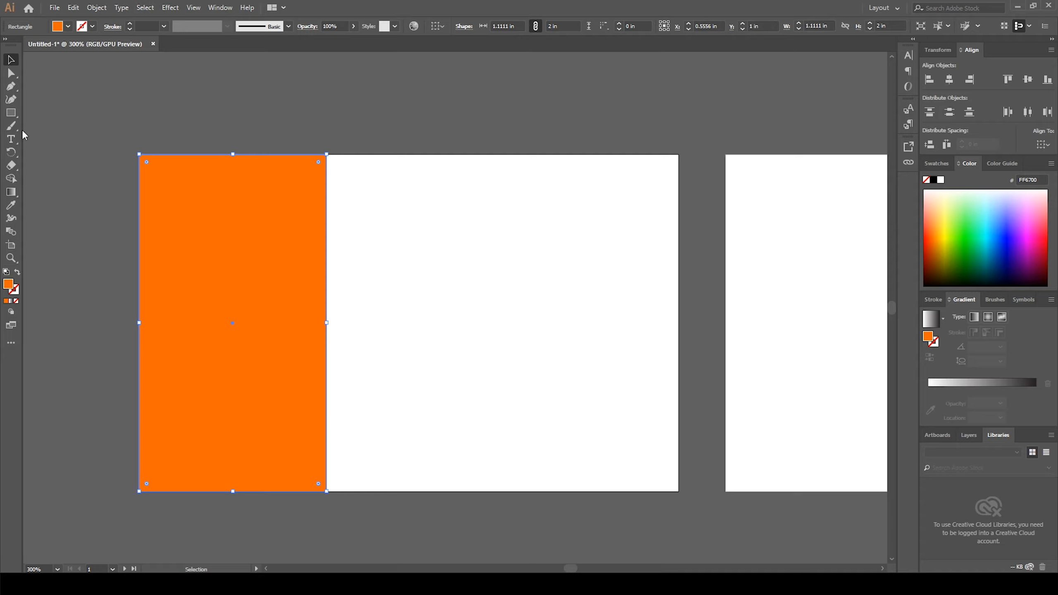
pyautogui.click(12, 76)
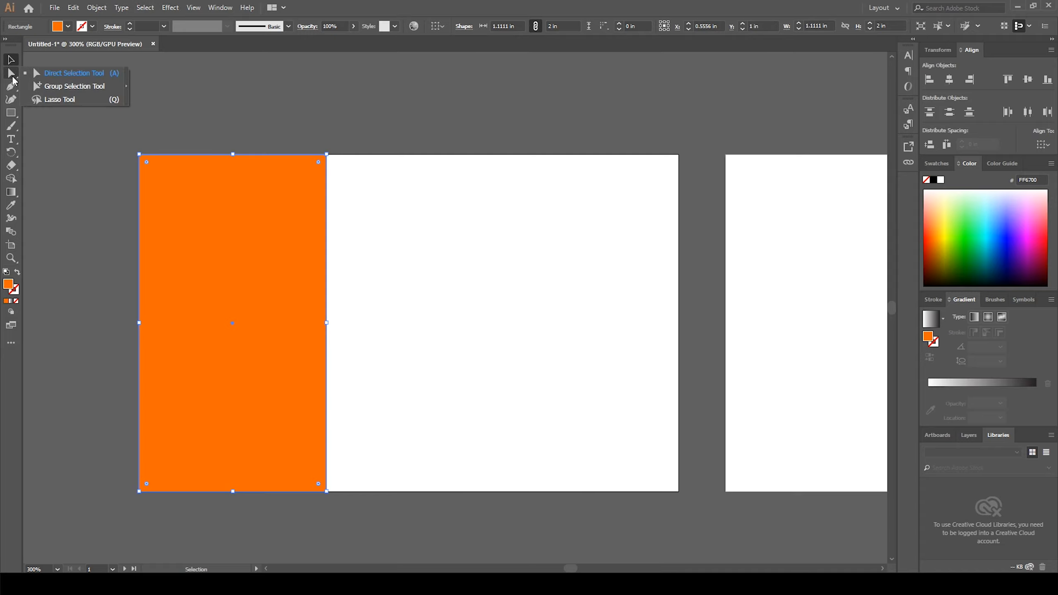
pyautogui.click(72, 72)
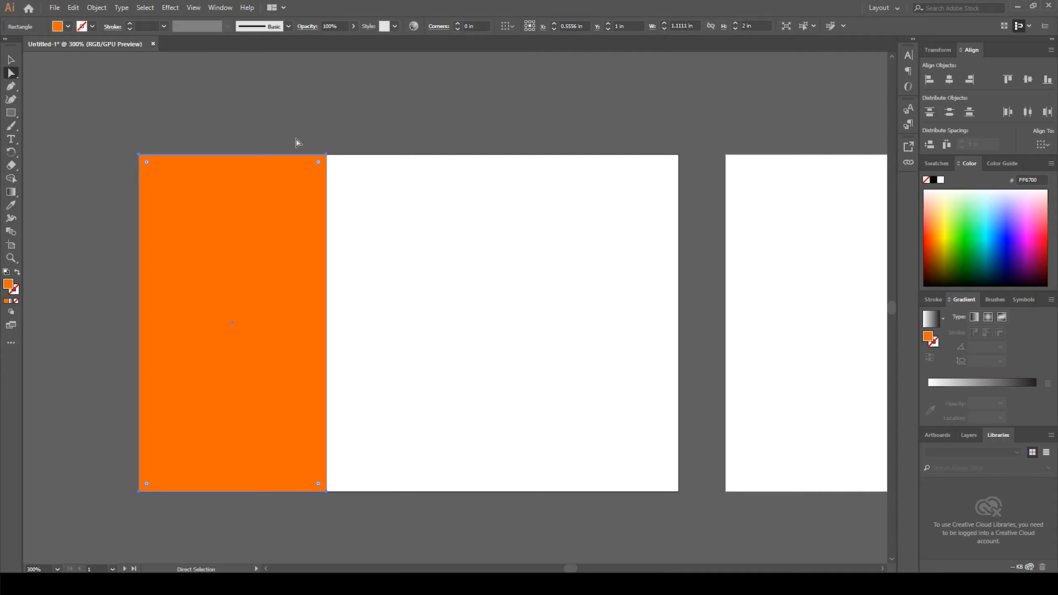
pyautogui.moveTo(327, 156); pyautogui.dragTo(363, 199)
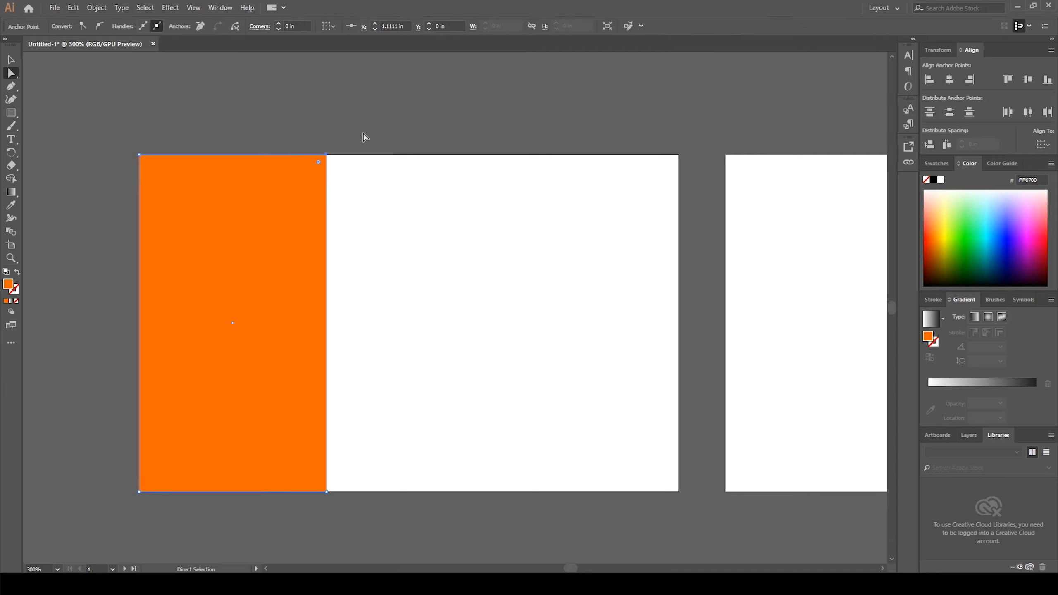
pyautogui.press('Left')
pyautogui.press('Left')
pyautogui.press('Left')
pyautogui.press('Left')
pyautogui.press('Left')
pyautogui.press('Left')
pyautogui.press('Left')
pyautogui.press('Left')
pyautogui.press('Left')
pyautogui.press('Left')
pyautogui.press('Left')
pyautogui.press('Left')
pyautogui.press('Left')
pyautogui.press('Left')
pyautogui.press('Left')
pyautogui.press('Left')
pyautogui.press('Left')
pyautogui.press('Left')
pyautogui.press('Left')
pyautogui.press('Left')
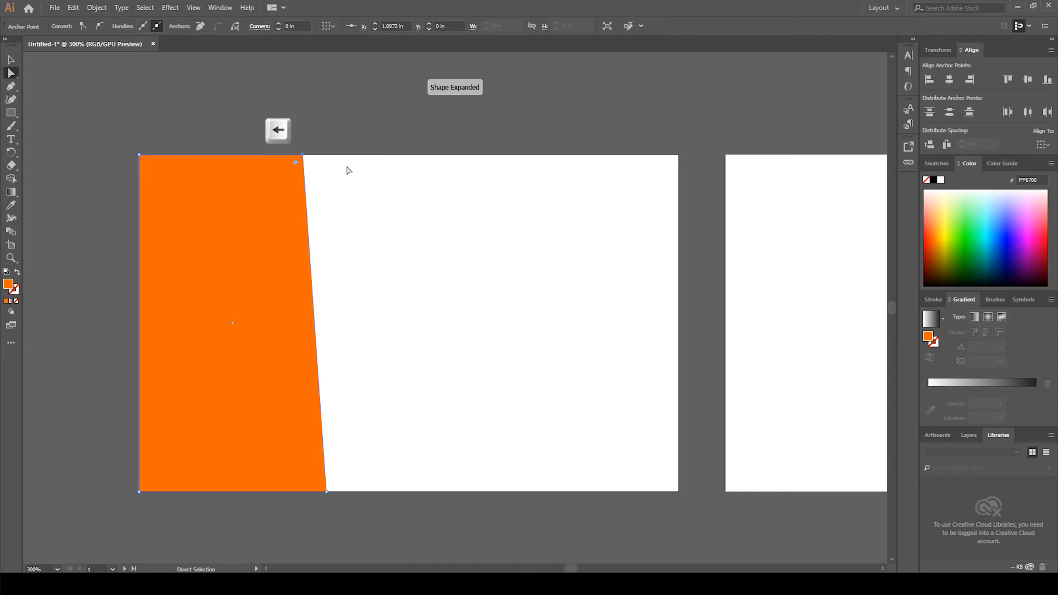
pyautogui.press('Left')
pyautogui.press('Left')
pyautogui.press('Left')
pyautogui.press('Left')
pyautogui.press('Left')
pyautogui.press('Left')
pyautogui.press('Left')
pyautogui.press('Left')
pyautogui.press('Left')
pyautogui.press('Left')
pyautogui.press('Left')
pyautogui.press('Left')
pyautogui.press('Left')
pyautogui.press('Left')
pyautogui.press('Left')
pyautogui.press('Left')
pyautogui.press('Left')
pyautogui.press('Left')
pyautogui.press('Left')
pyautogui.press('Left')
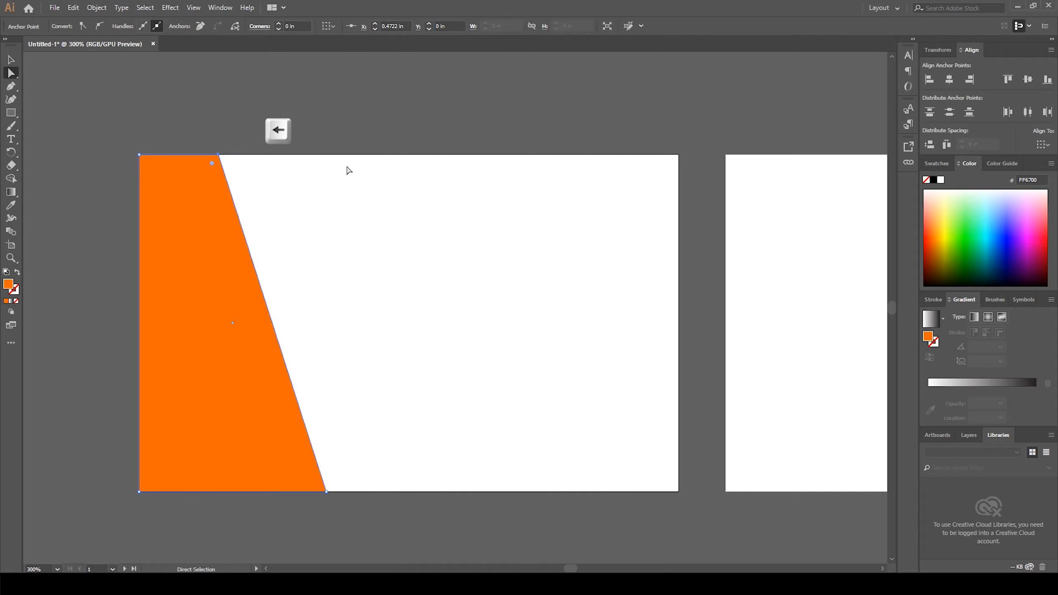
pyautogui.press('Left')
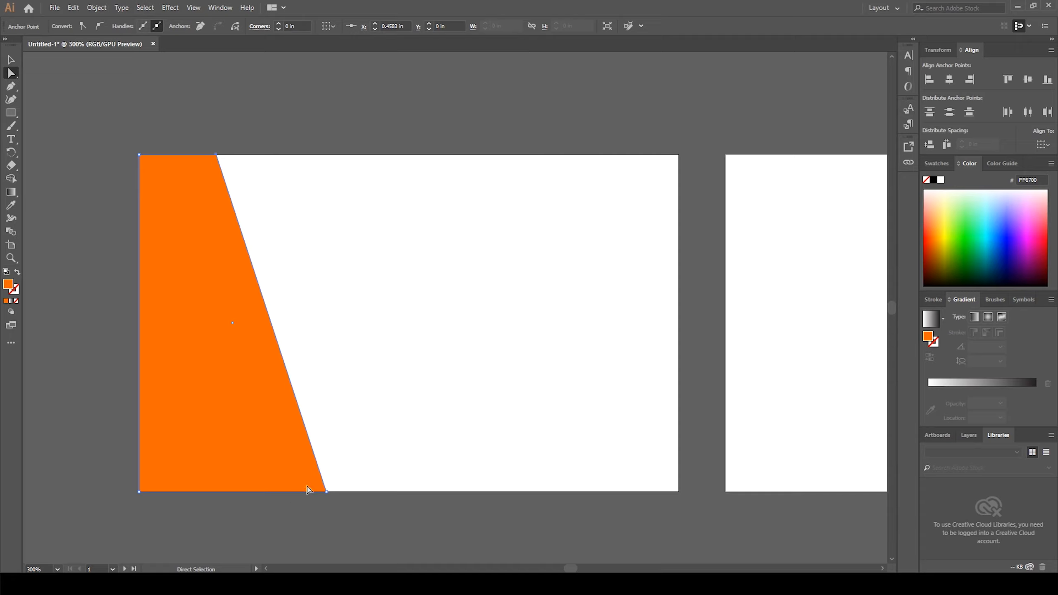
# Step: Nudge the bottom-right anchor right to about 1.22 in
pyautogui.moveTo(308, 488); pyautogui.dragTo(343, 454)
pyautogui.press('Right')
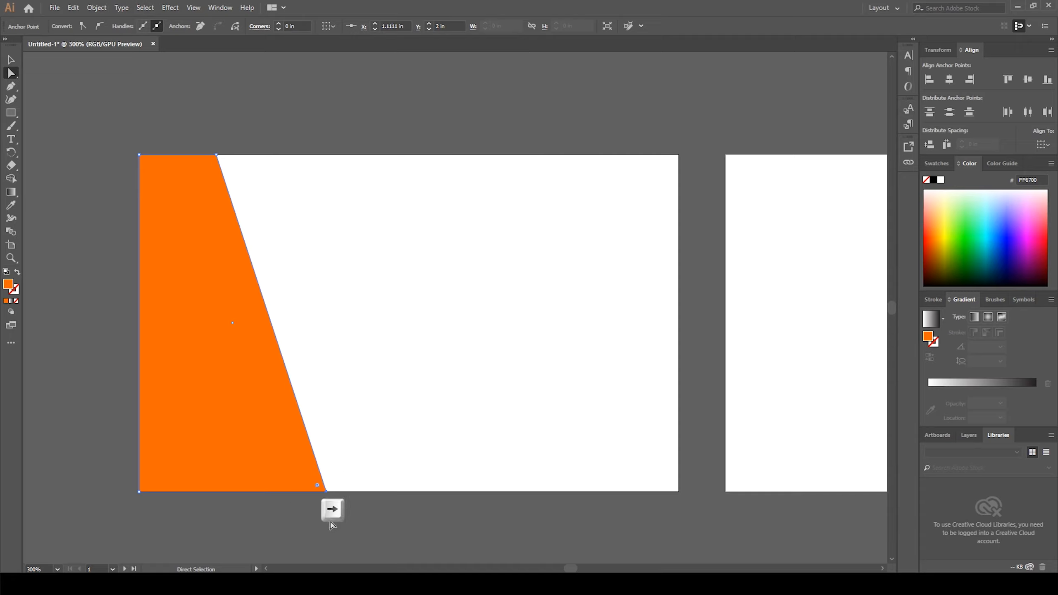
pyautogui.press('Right')
pyautogui.press('Right')
pyautogui.press('Right')
pyautogui.press('Right')
pyautogui.press('Right')
pyautogui.press('Right')
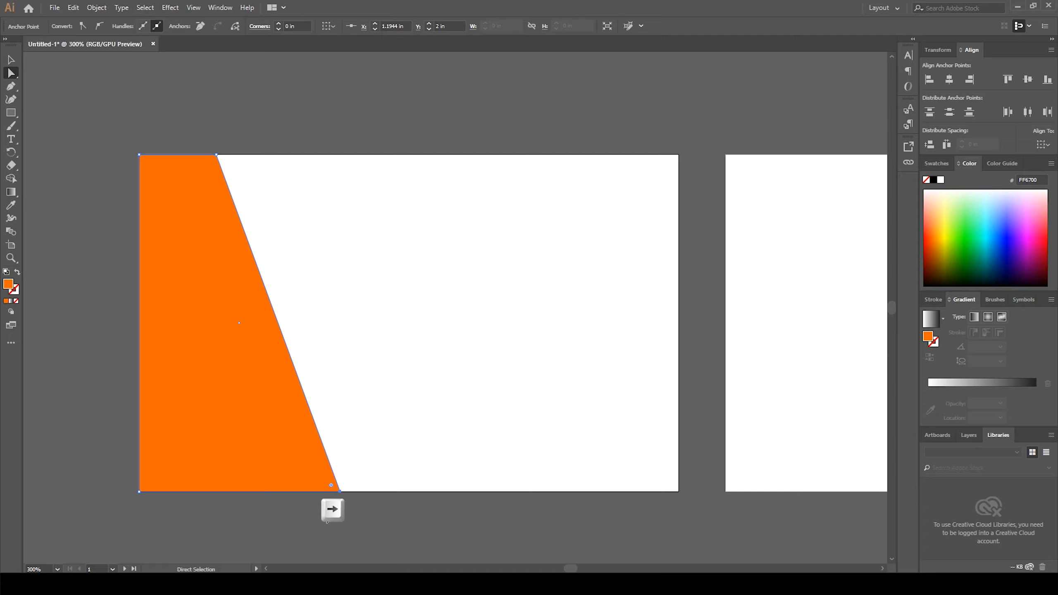
pyautogui.press('Right')
pyautogui.press('Right')
pyautogui.press('Right')
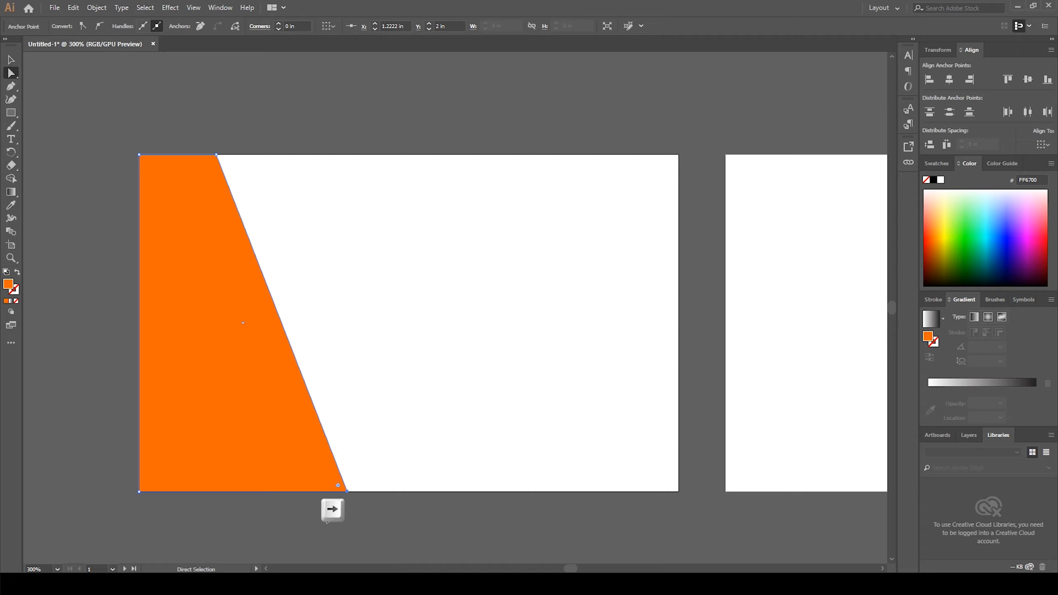
# Step: Nudge the top-right anchor back right to about 0.51 in
pyautogui.moveTo(201, 141); pyautogui.dragTo(239, 175)
pyautogui.press('Right')
pyautogui.press('Right')
pyautogui.press('Right')
pyautogui.press('Right')
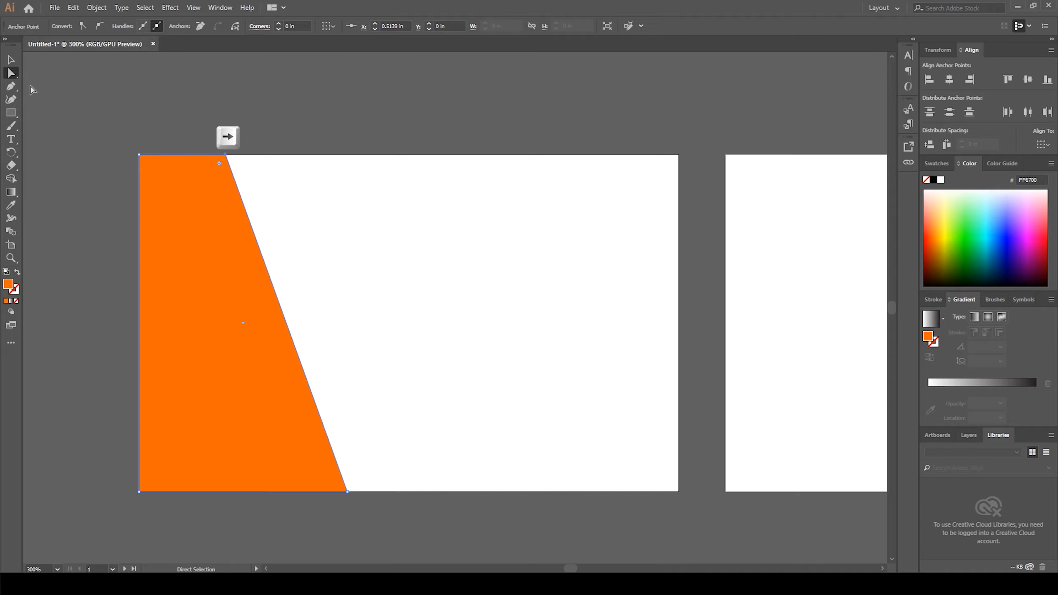
# Step: Select the orange slanted shape and lock it
pyautogui.press('v')
pyautogui.click(63, 69)
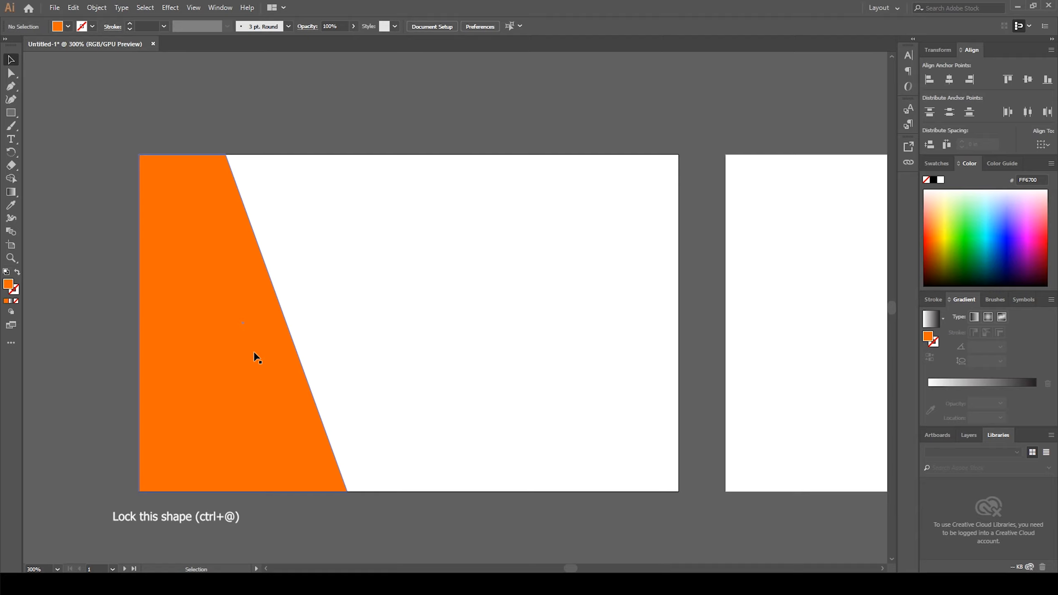
pyautogui.click(267, 351)
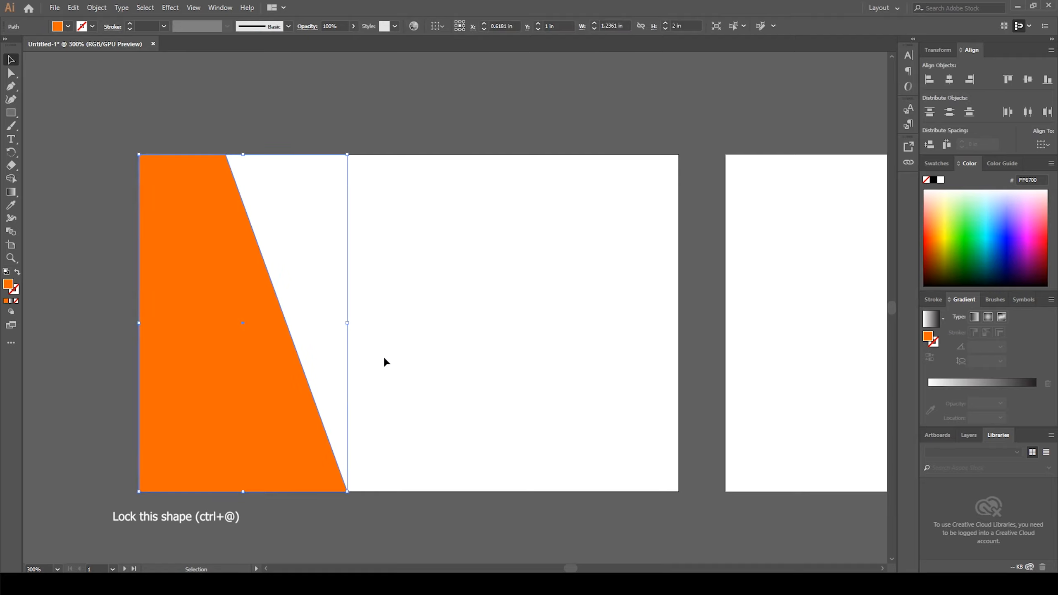
pyautogui.hotkey('ctrl', '2')
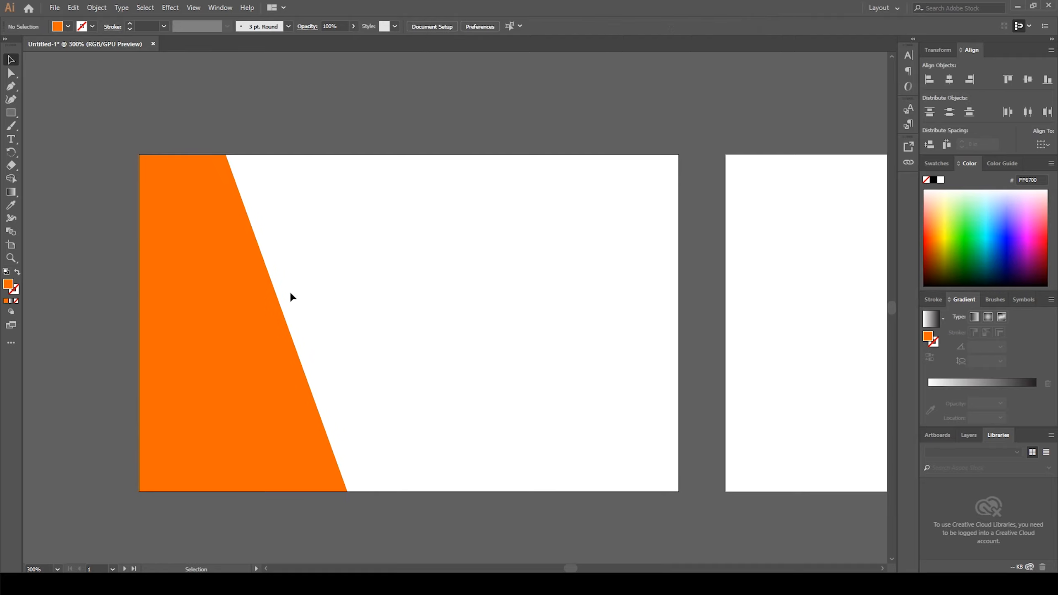
# Step: Set the fill color for the Rectangle tool to dark grey 3A3A3A
pyautogui.click(11, 113)
pyautogui.doubleClick(9, 286)
pyautogui.moveTo(392, 321); pyautogui.dragTo(383, 327)
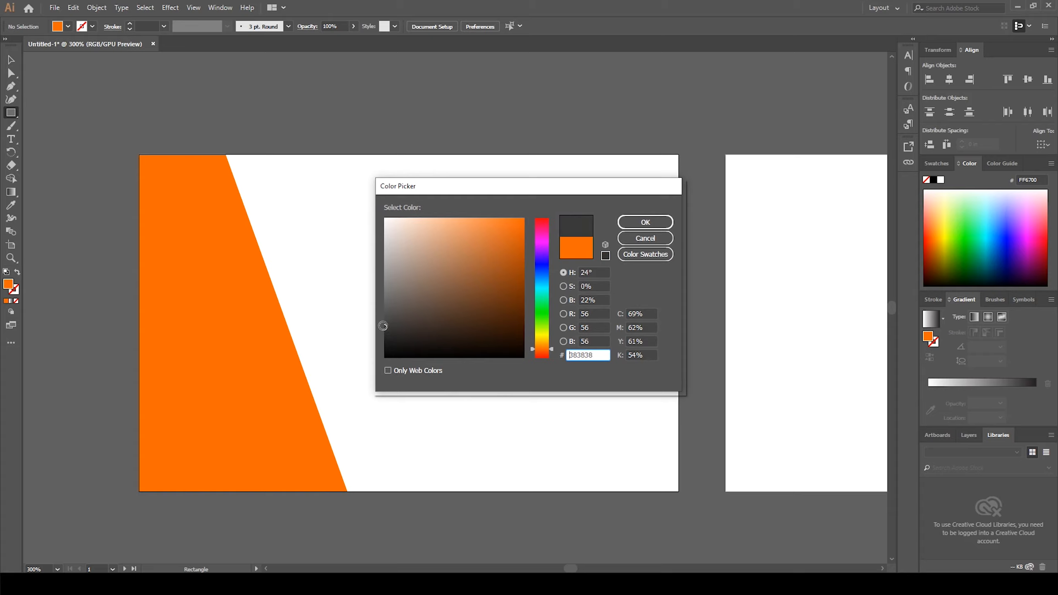
pyautogui.click(660, 225)
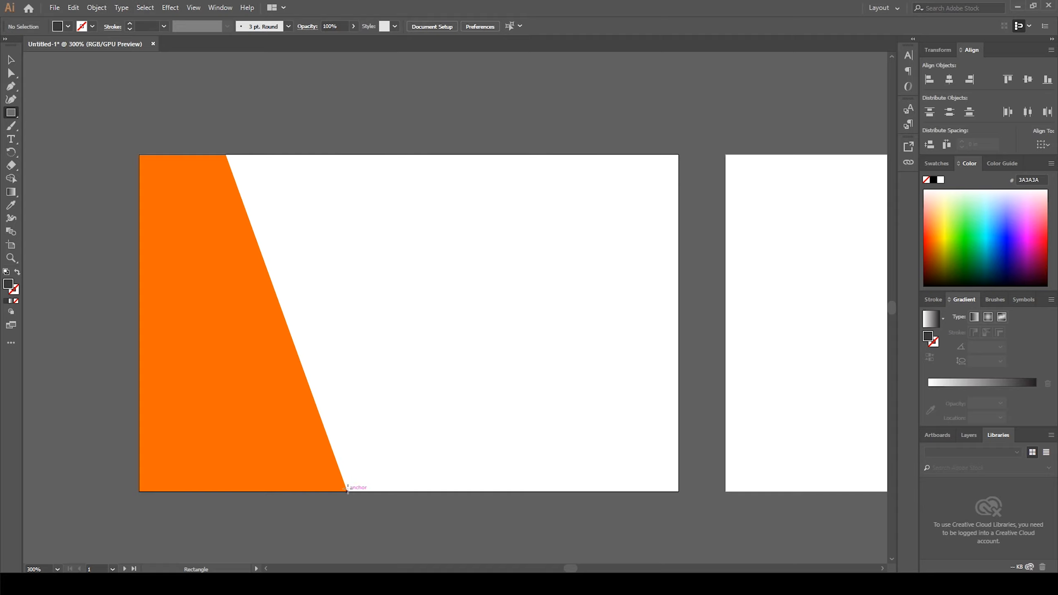
# Step: Draw a full-height dark grey strip about 0.17 in wide starting at the slanted edge's bottom corner
pyautogui.moveTo(348, 491); pyautogui.dragTo(370, 154)
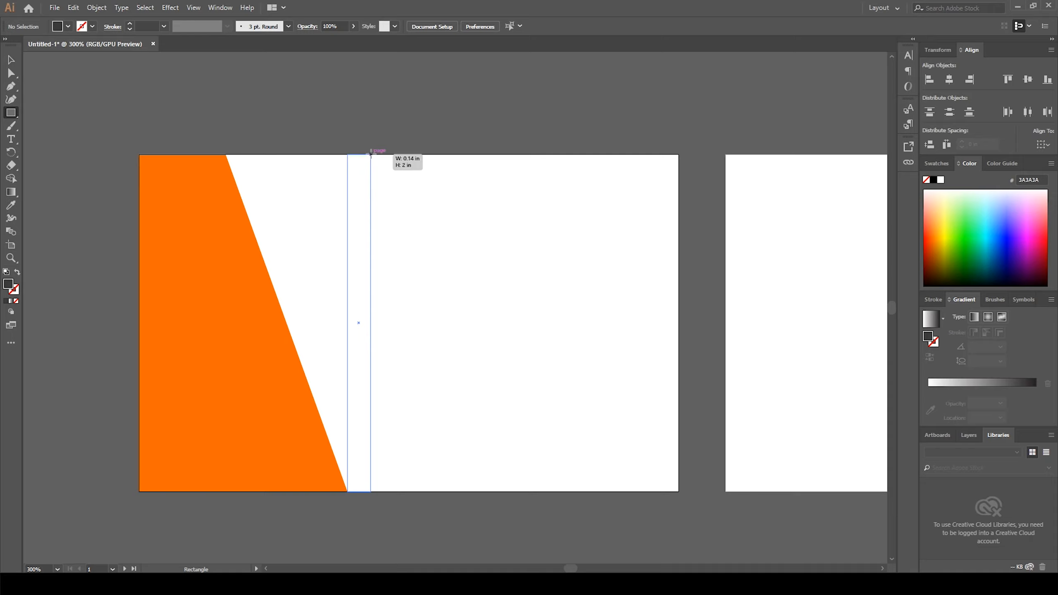
pyautogui.moveTo(371, 154); pyautogui.dragTo(370, 154)
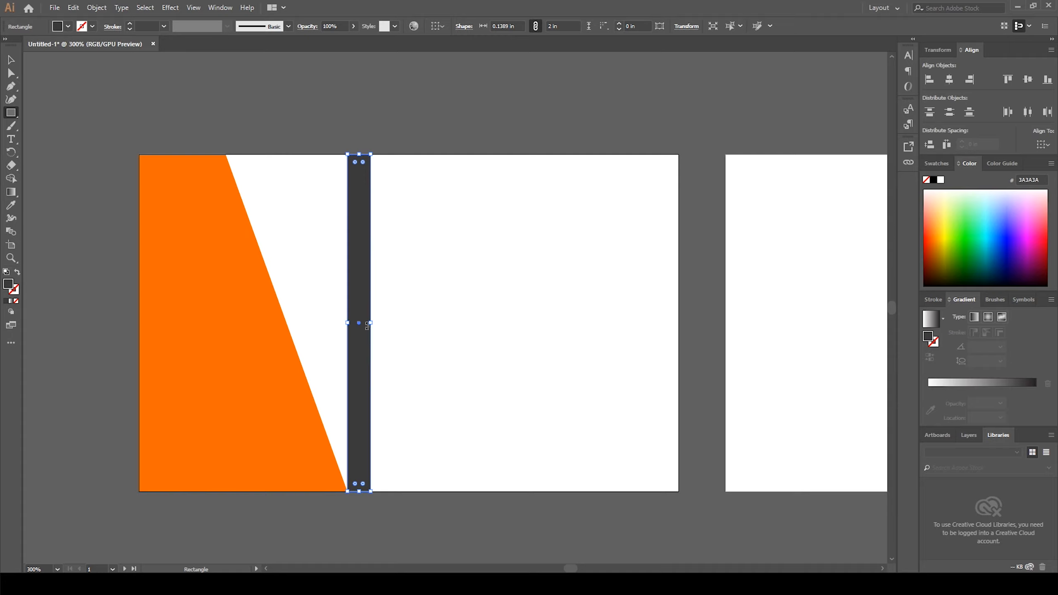
pyautogui.moveTo(372, 321); pyautogui.dragTo(375, 320)
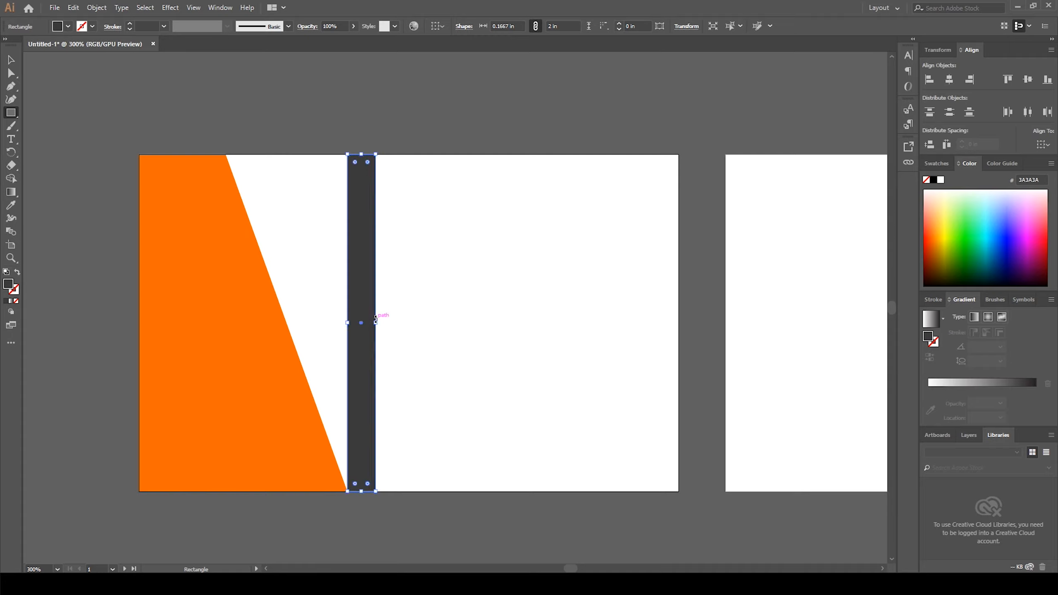
# Step: Move the dark strip's top-left anchor left to about 0.51 in, matching the orange shape's slanted top corner
pyautogui.click(11, 59)
pyautogui.click(214, 100)
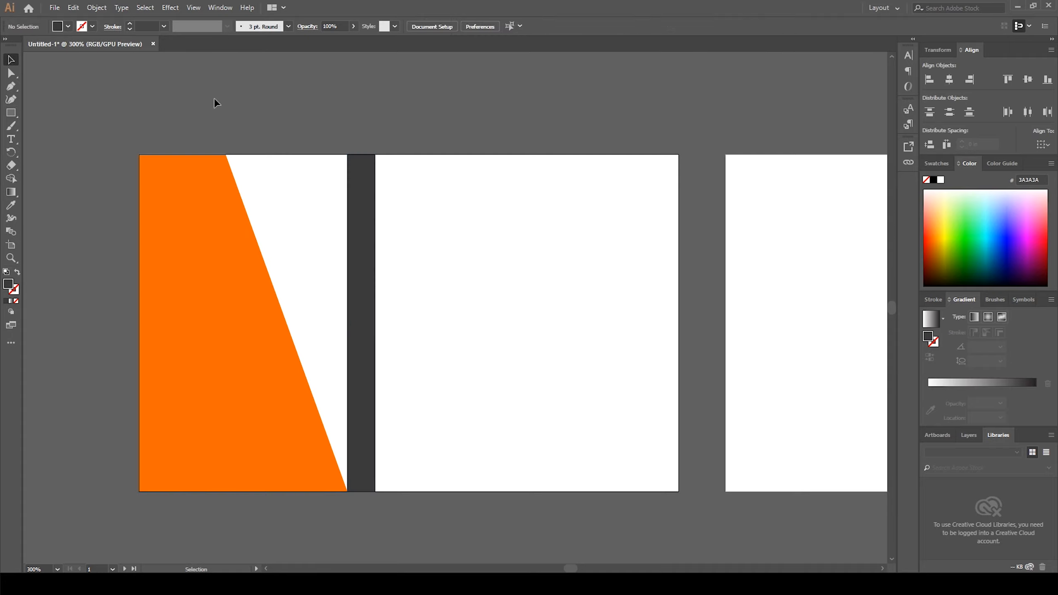
pyautogui.click(358, 288)
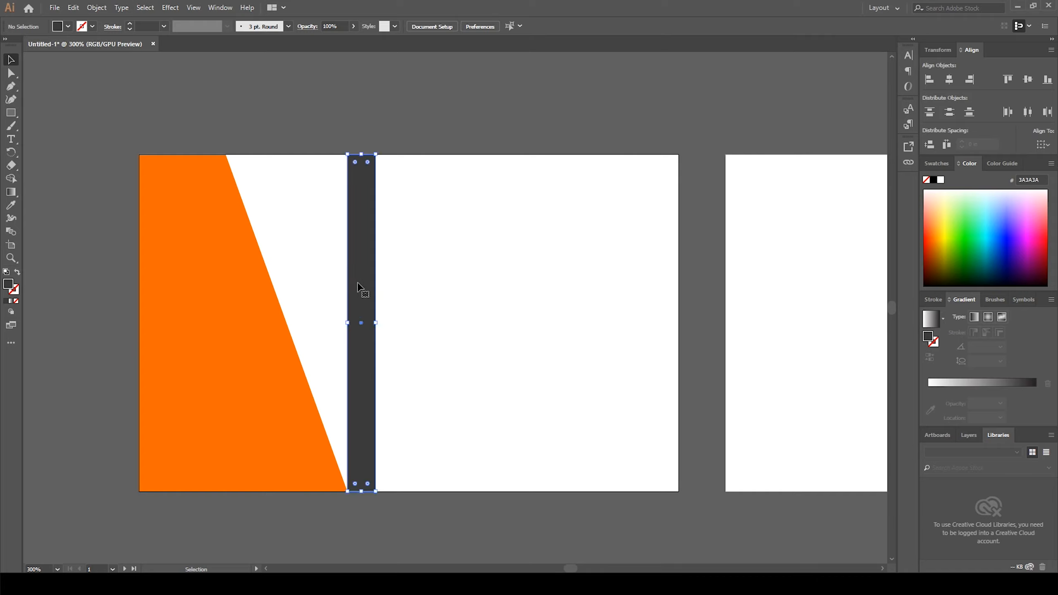
pyautogui.click(12, 73)
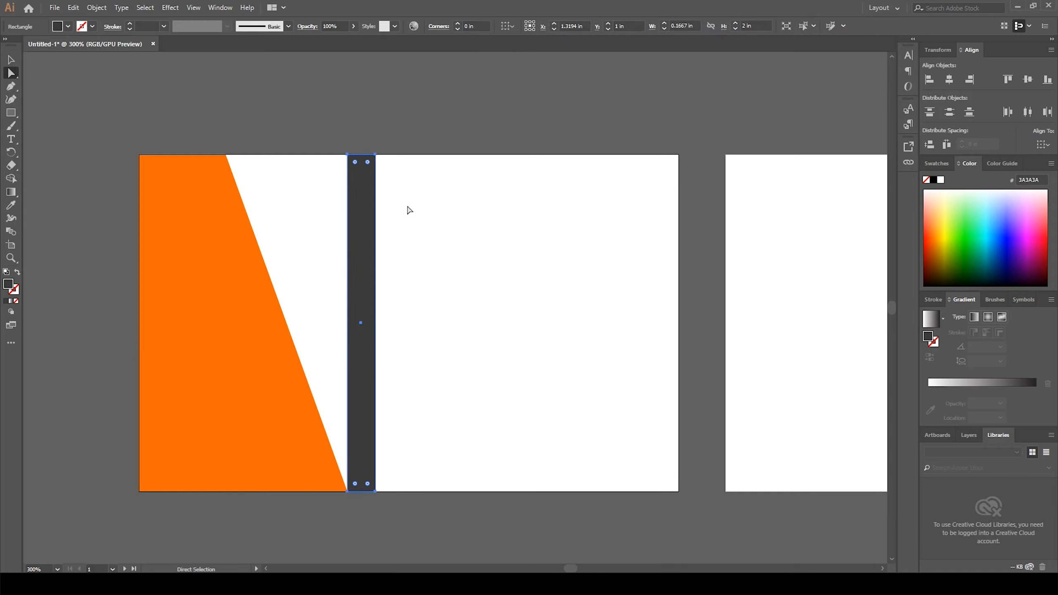
pyautogui.moveTo(339, 143); pyautogui.dragTo(361, 180)
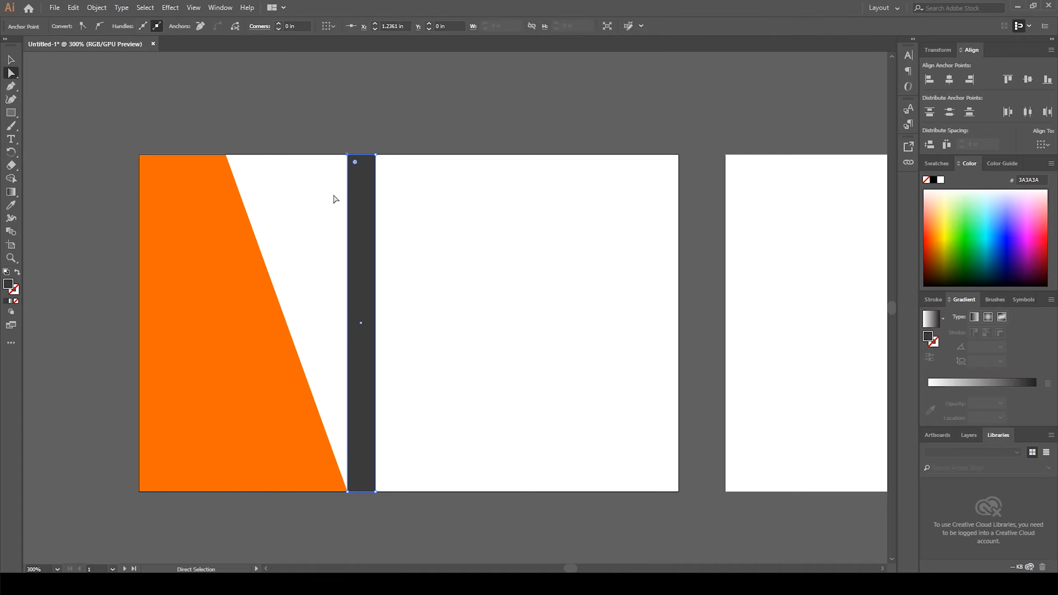
pyautogui.press('Left')
pyautogui.press('Left')
pyautogui.press('Left')
pyautogui.press('Left')
pyautogui.press('Left')
pyautogui.press('Left')
pyautogui.press('Left')
pyautogui.press('Left')
pyautogui.press('Left')
pyautogui.press('Left')
pyautogui.press('Left')
pyautogui.press('Left')
pyautogui.press('Left')
pyautogui.press('Left')
pyautogui.press('Left')
pyautogui.press('Left')
pyautogui.press('Left')
pyautogui.press('Left')
pyautogui.press('Left')
pyautogui.press('Left')
pyautogui.press('Left')
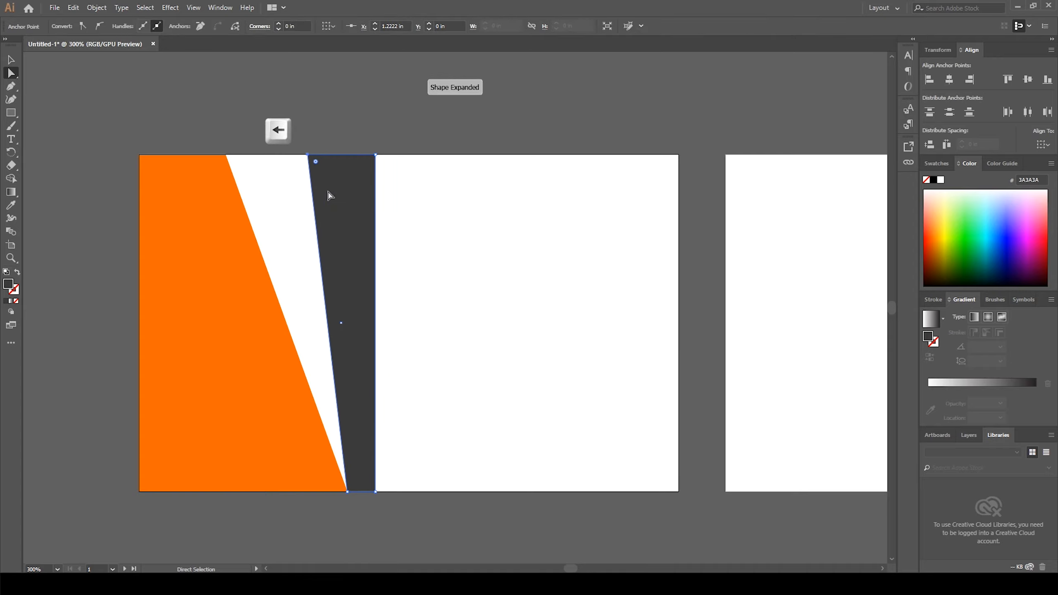
pyautogui.press('Left')
pyautogui.press('Left')
pyautogui.press('Left')
pyautogui.press('Left')
pyautogui.press('Left')
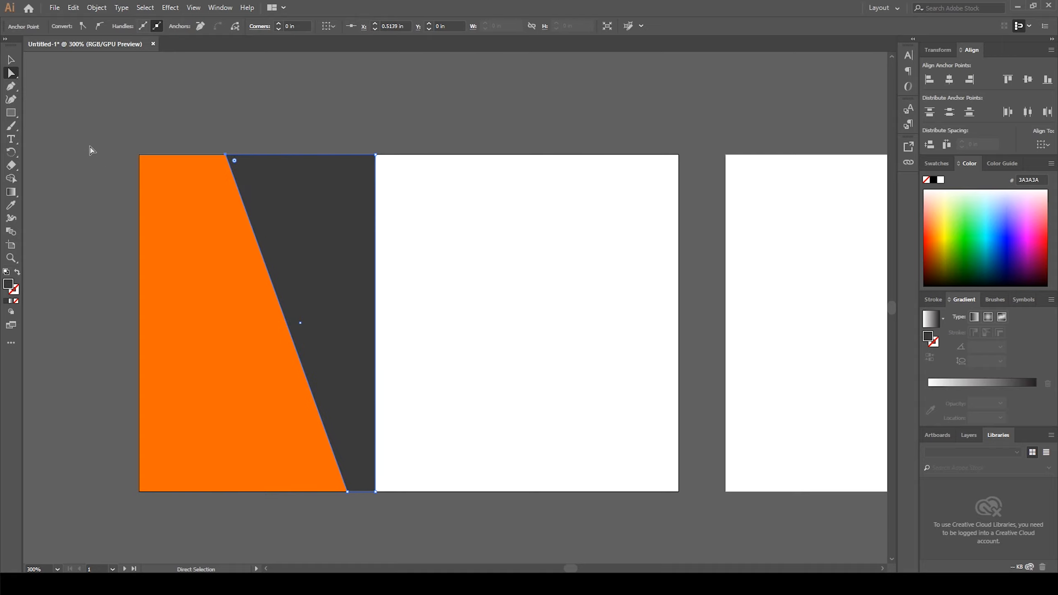
# Step: Move the strip's top-right anchor left to about 0.68 in, turning it into a slanted stripe
pyautogui.moveTo(352, 155); pyautogui.dragTo(405, 183)
pyautogui.press('Left')
pyautogui.press('Left')
pyautogui.press('Left')
pyautogui.press('Left')
pyautogui.press('Left')
pyautogui.press('Left')
pyautogui.press('Left')
pyautogui.press('Left')
pyautogui.press('Left')
pyautogui.press('Left')
pyautogui.press('Left')
pyautogui.press('Left')
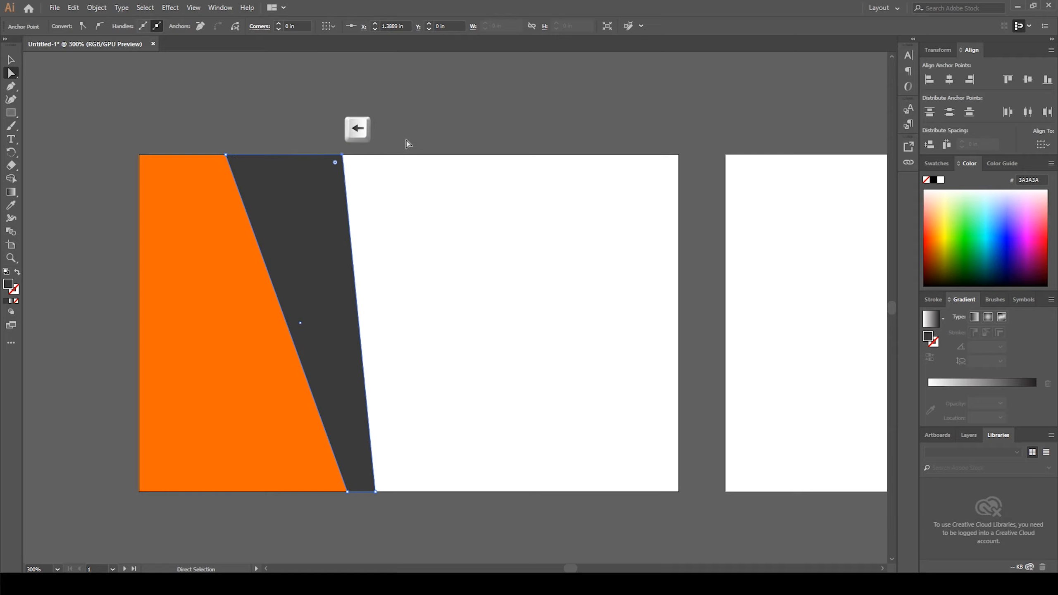
pyautogui.press('Left')
pyautogui.press('Left')
pyautogui.press('Left')
pyautogui.press('Left')
pyautogui.press('Left')
pyautogui.press('Left')
pyautogui.press('Left')
pyautogui.press('Left')
pyautogui.press('Left')
pyautogui.press('Left')
pyautogui.press('Left')
pyautogui.press('Left')
pyautogui.press('Left')
pyautogui.press('Left')
pyautogui.press('Left')
pyautogui.press('Left')
pyautogui.press('Left')
pyautogui.press('Left')
pyautogui.press('Left')
pyautogui.press('Left')
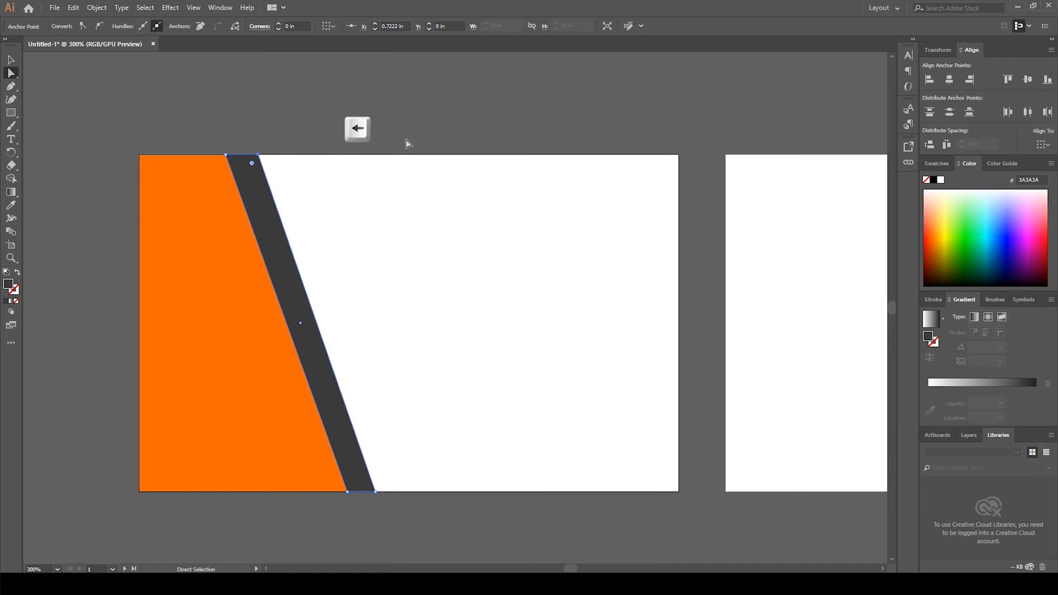
pyautogui.press('Left')
pyautogui.press('Left')
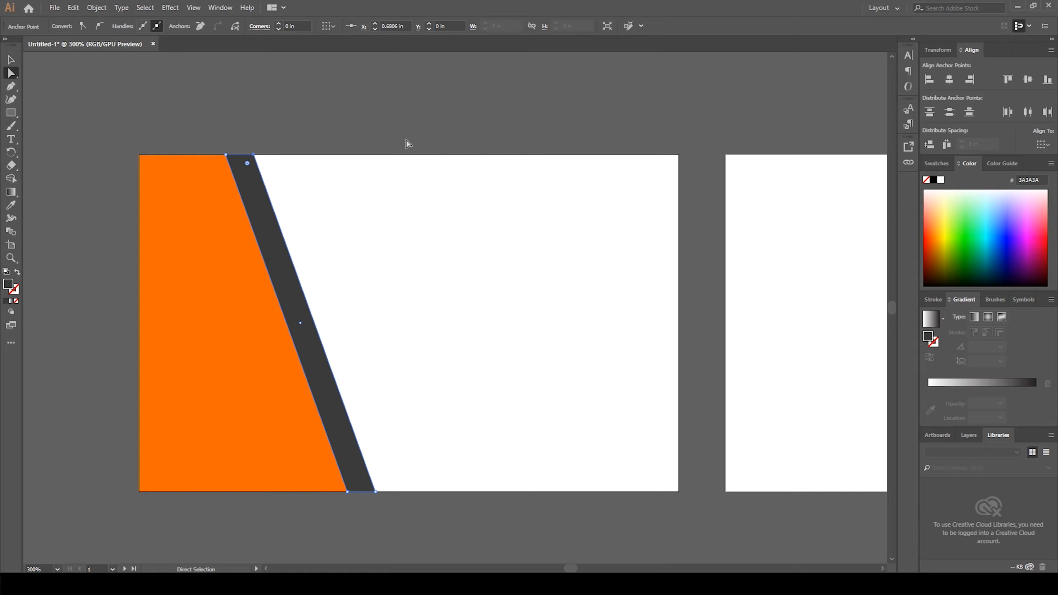
pyautogui.press('Right')
pyautogui.press('Left')
# Step: Select the orange slanted shape and lock it in place
pyautogui.click(11, 59)
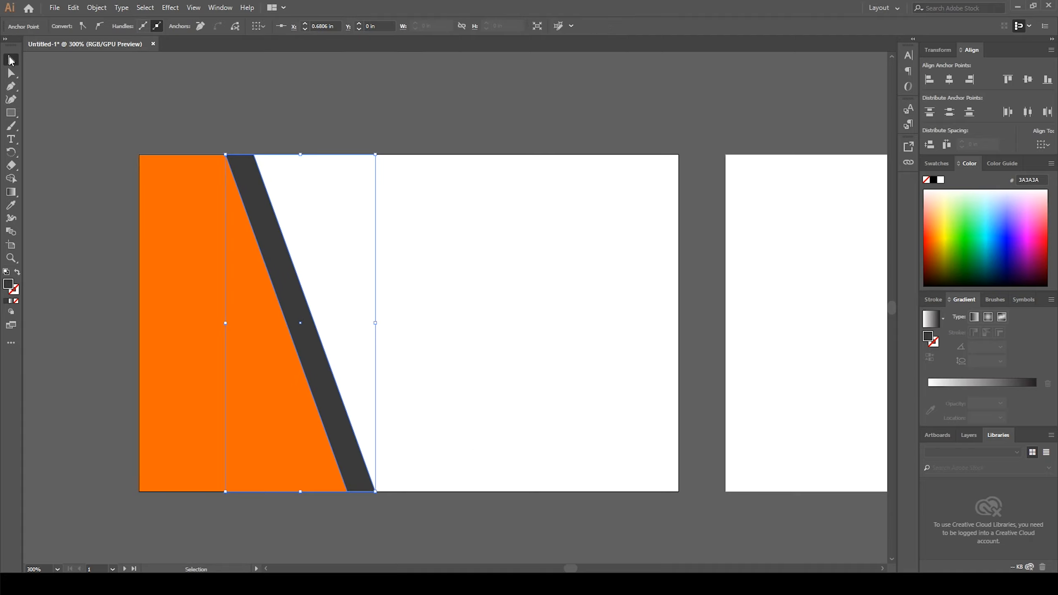
pyautogui.click(106, 117)
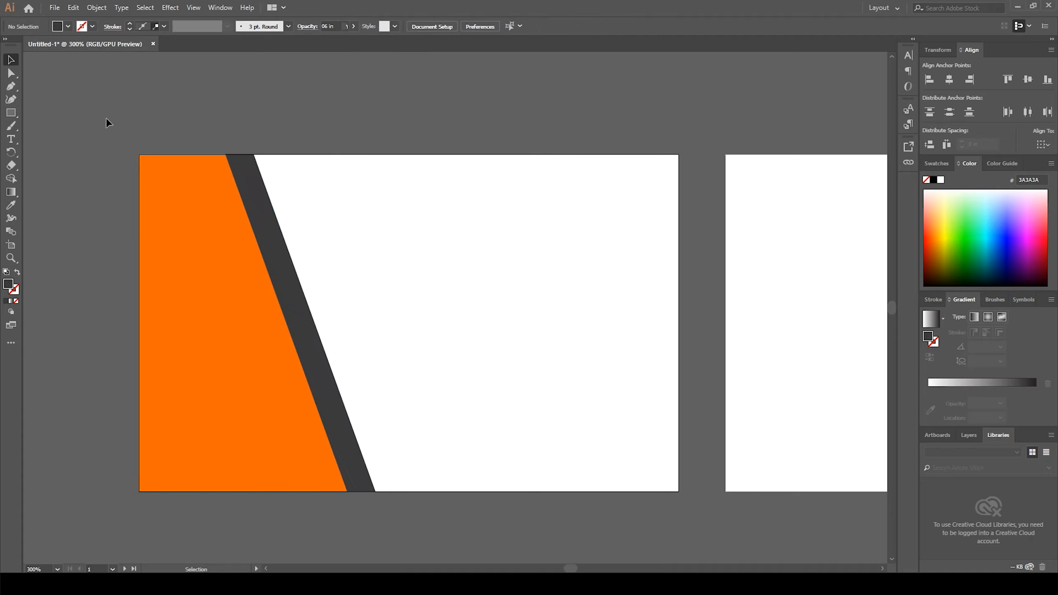
pyautogui.click(195, 367)
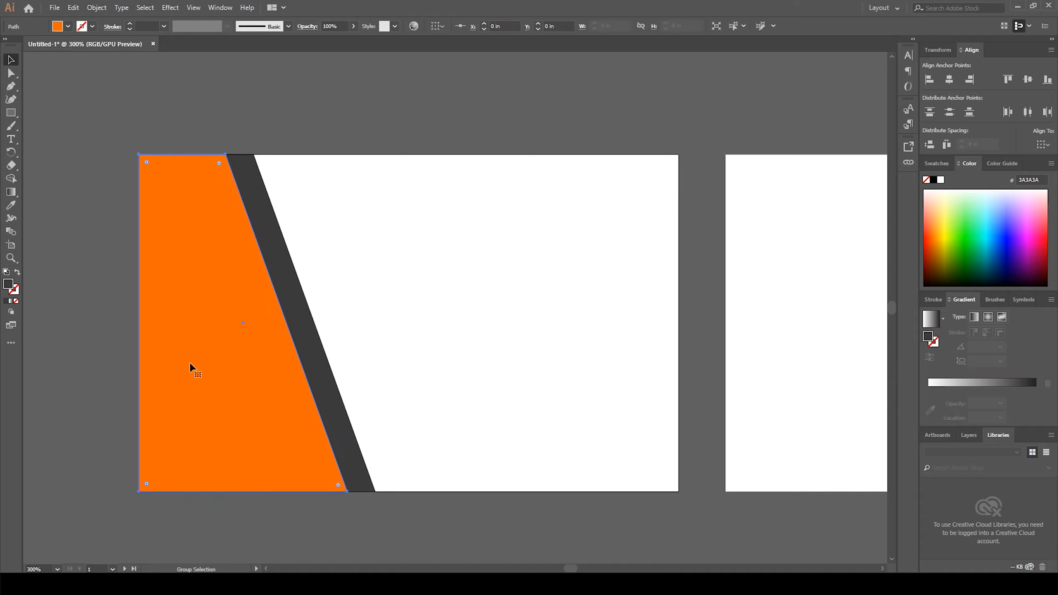
pyautogui.click(95, 363)
pyautogui.click(239, 395)
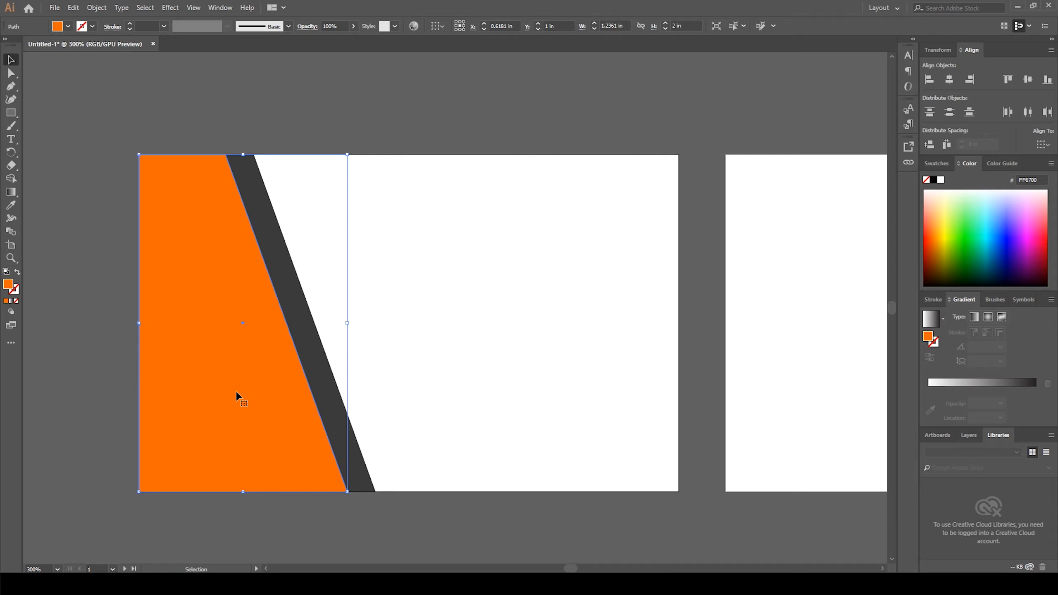
pyautogui.hotkey('ctrl', '2')
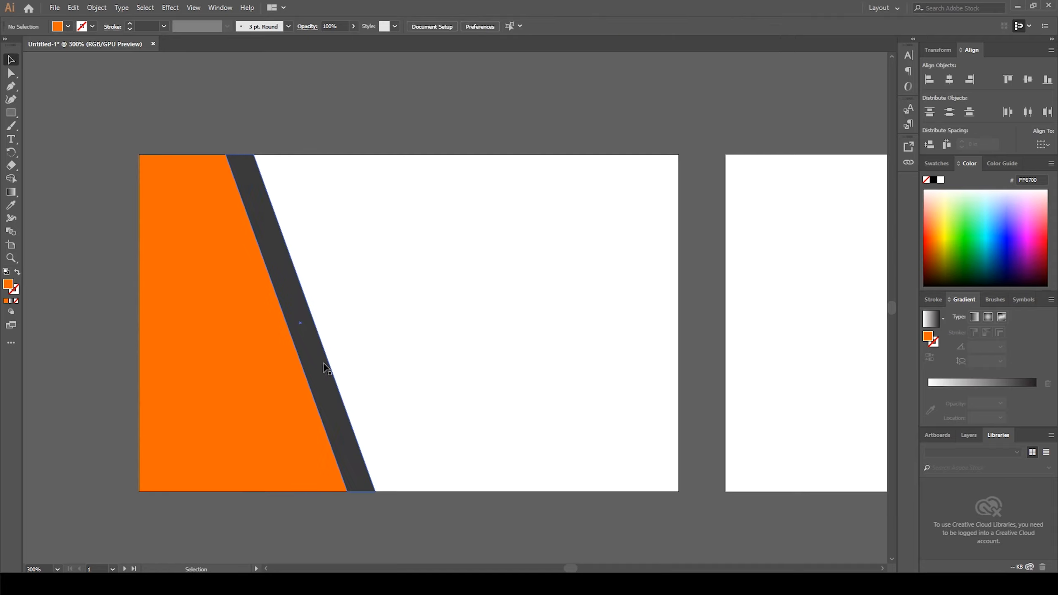
# Step: Shift the dark slanted stripe slightly left so it overlaps the orange shape's edge
pyautogui.moveTo(310, 365); pyautogui.dragTo(282, 365)
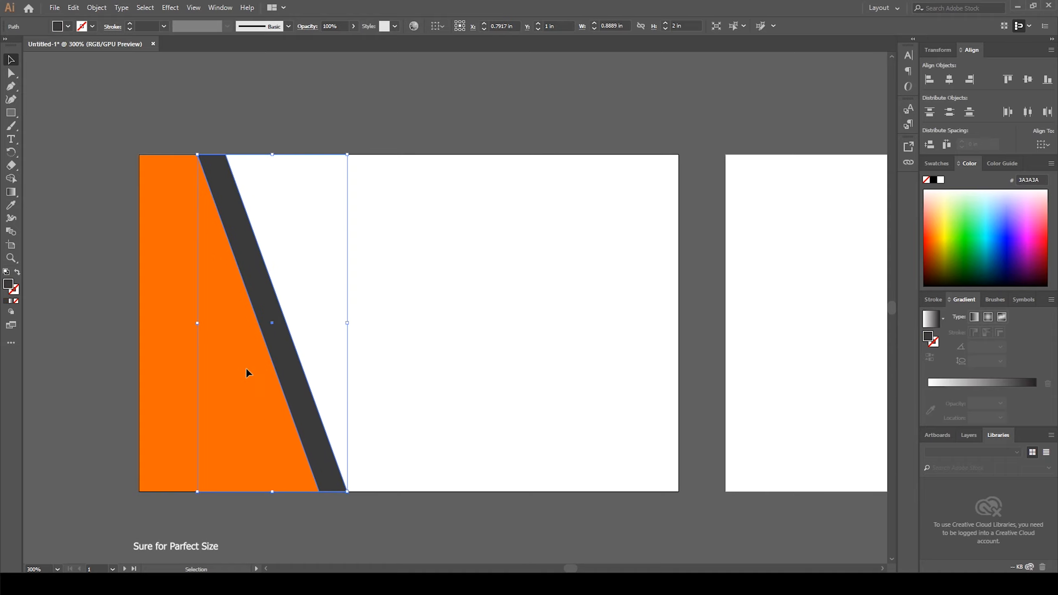
# Step: Zoom in and pan around to inspect how the stripe meets the artboard edges
pyautogui.scroll(6, 299, 363)
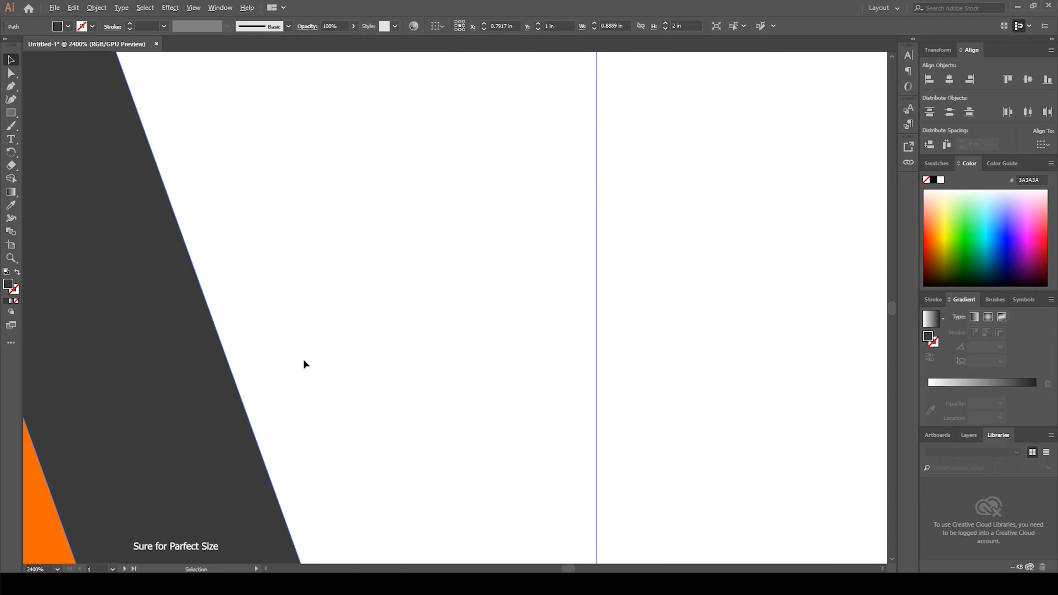
pyautogui.moveTo(337, 437); pyautogui.dragTo(404, 176)
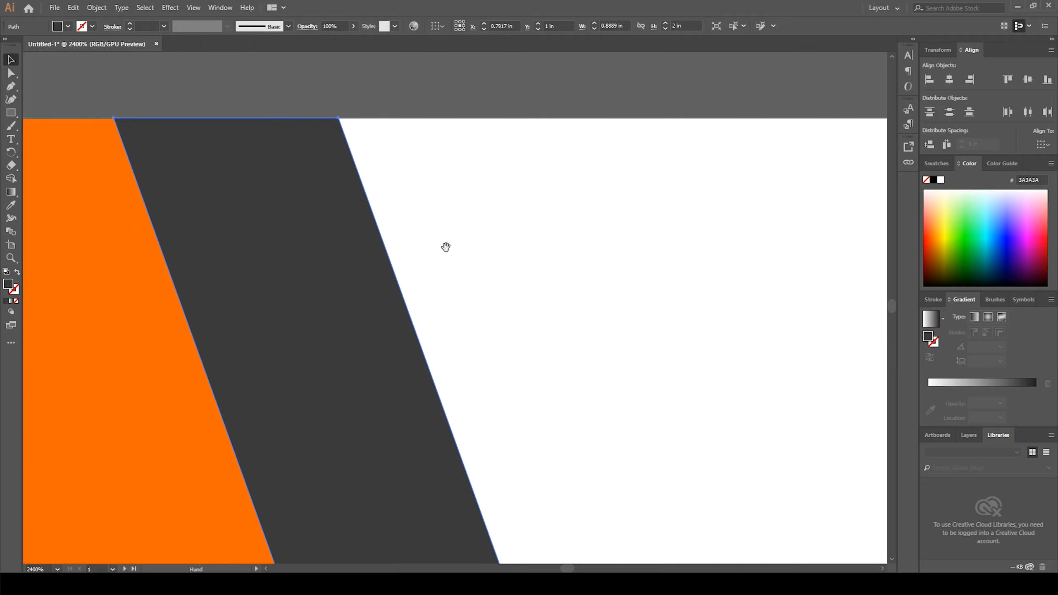
pyautogui.moveTo(445, 247); pyautogui.dragTo(439, 235)
pyautogui.scroll(-2, 441, 237)
pyautogui.scroll(-2, 441, 250)
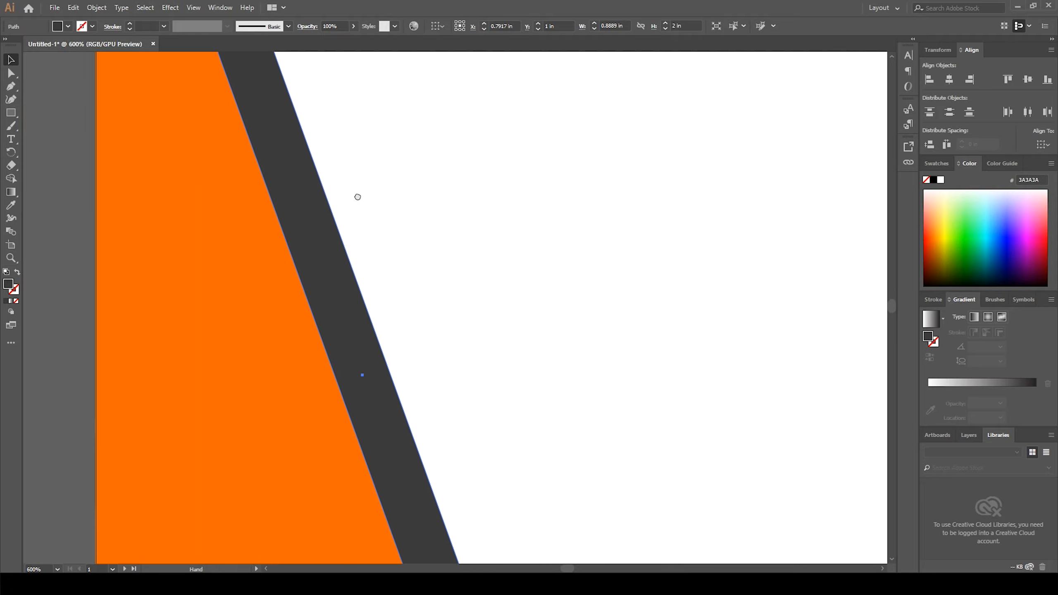
pyautogui.scroll(-2, 453, 320)
pyautogui.hscroll(2, 471, 352)
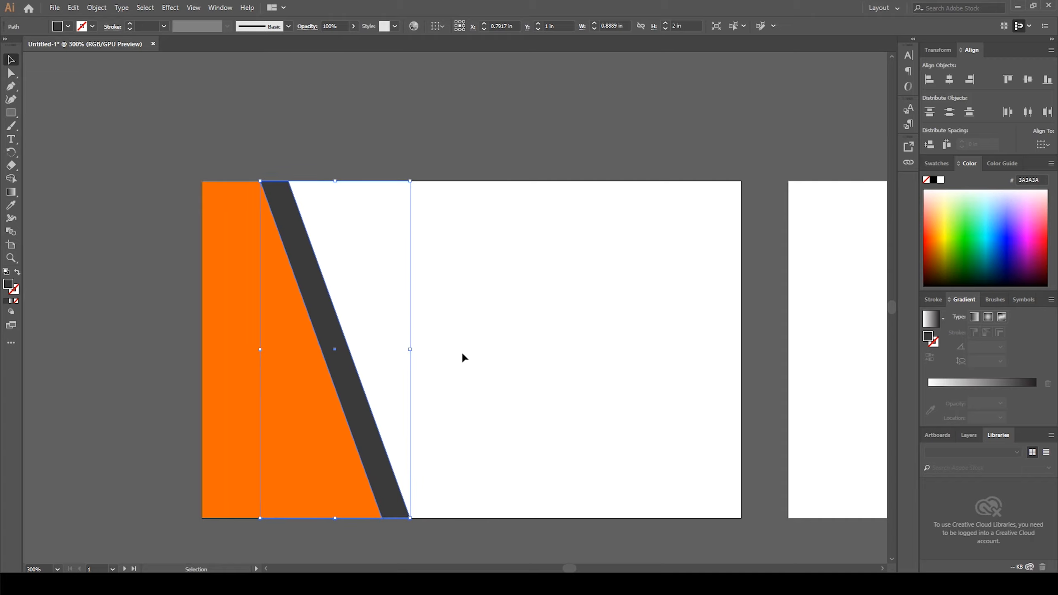
pyautogui.press('a')
pyautogui.click(126, 320)
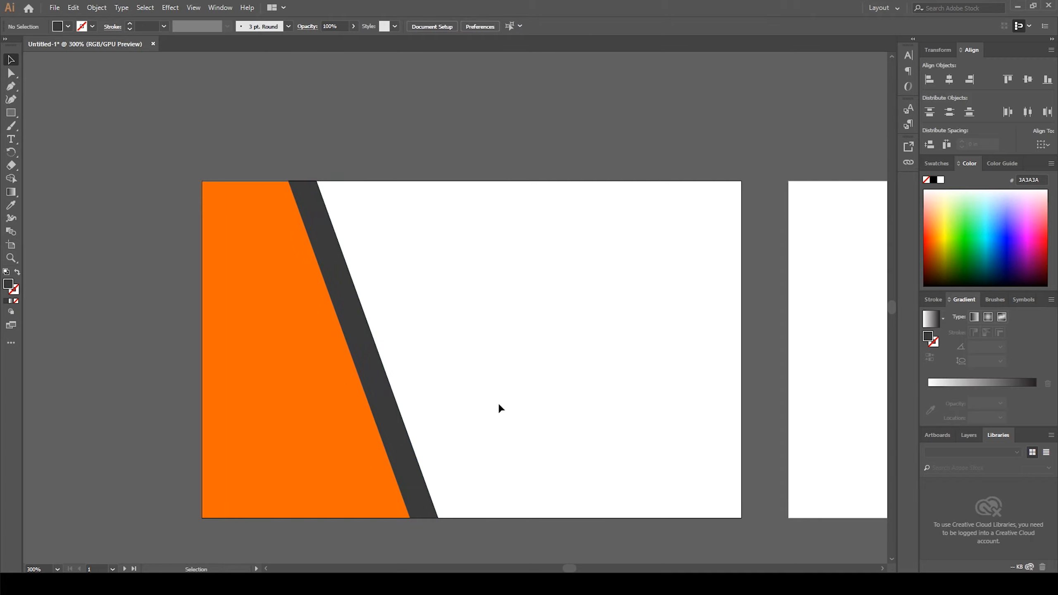
pyautogui.moveTo(639, 400); pyautogui.dragTo(567, 394)
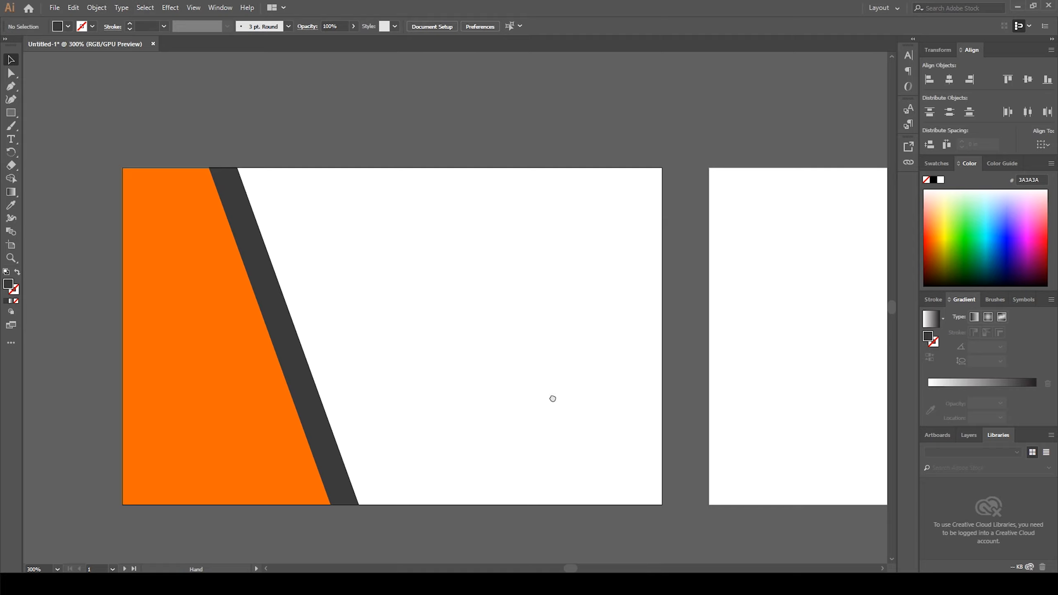
pyautogui.moveTo(552, 397); pyautogui.dragTo(546, 391)
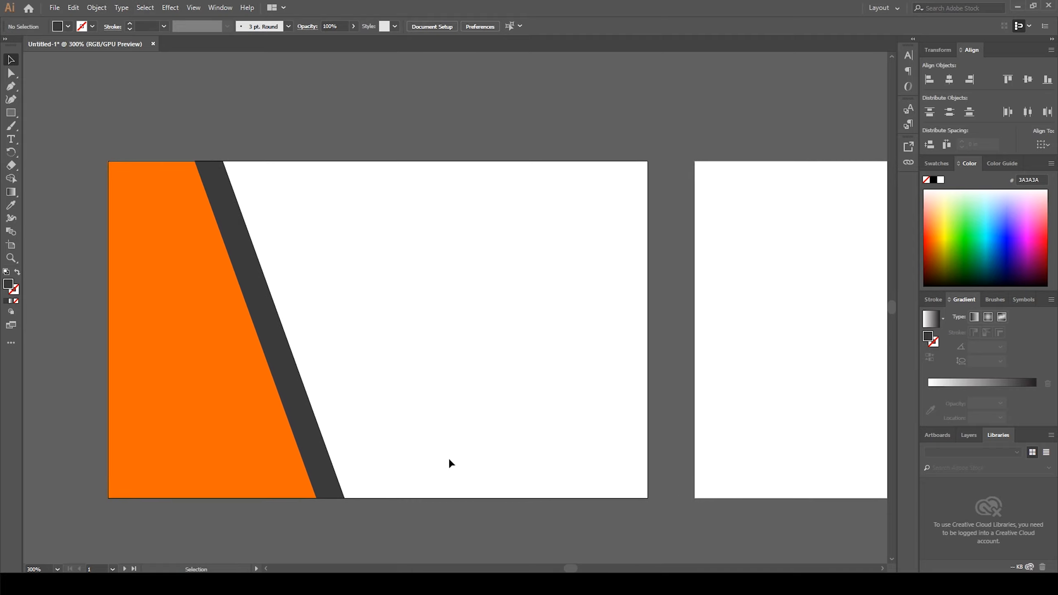
# Step: Draw a rectangle about 0.46 × 1.26 in from the top edge and give it the orange fill with the Eyedropper
pyautogui.click(12, 113)
pyautogui.moveTo(223, 160); pyautogui.dragTo(299, 374)
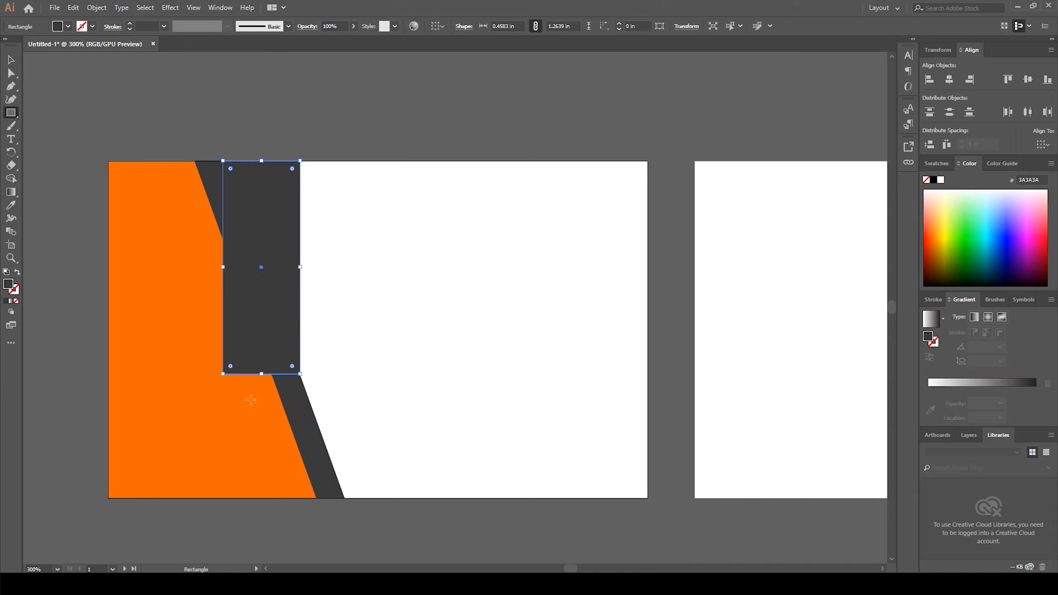
pyautogui.click(10, 204)
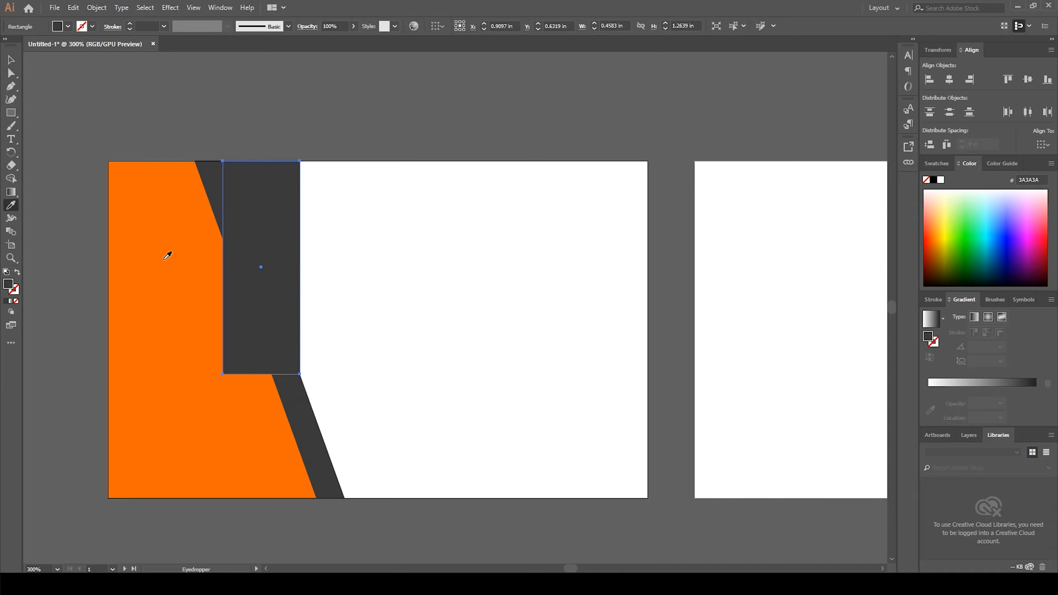
pyautogui.click(167, 256)
pyautogui.click(10, 60)
pyautogui.click(94, 142)
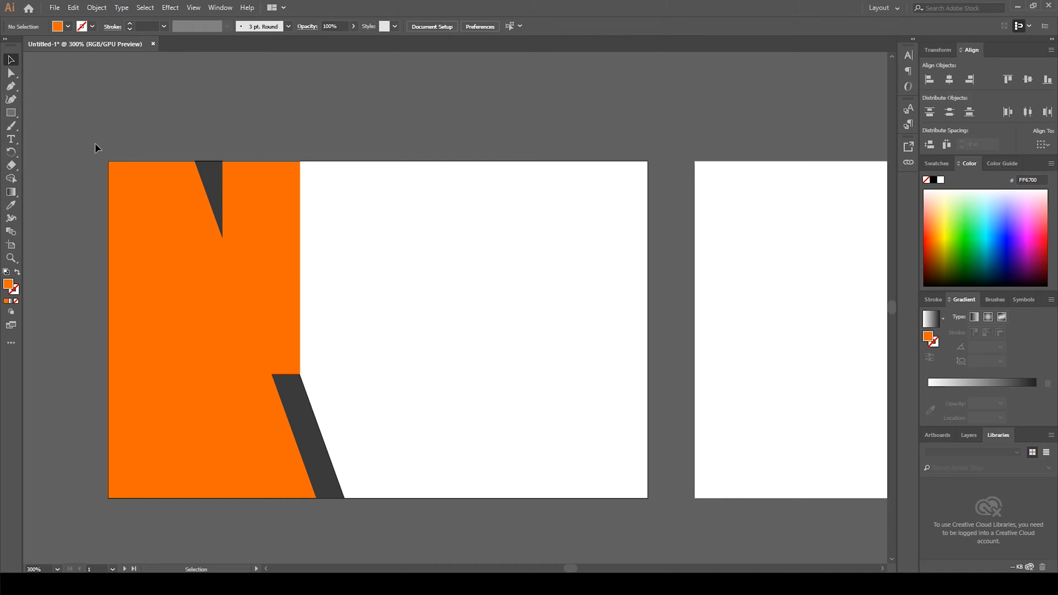
# Step: Select the dark slanted stripe and lock it
pyautogui.click(208, 183)
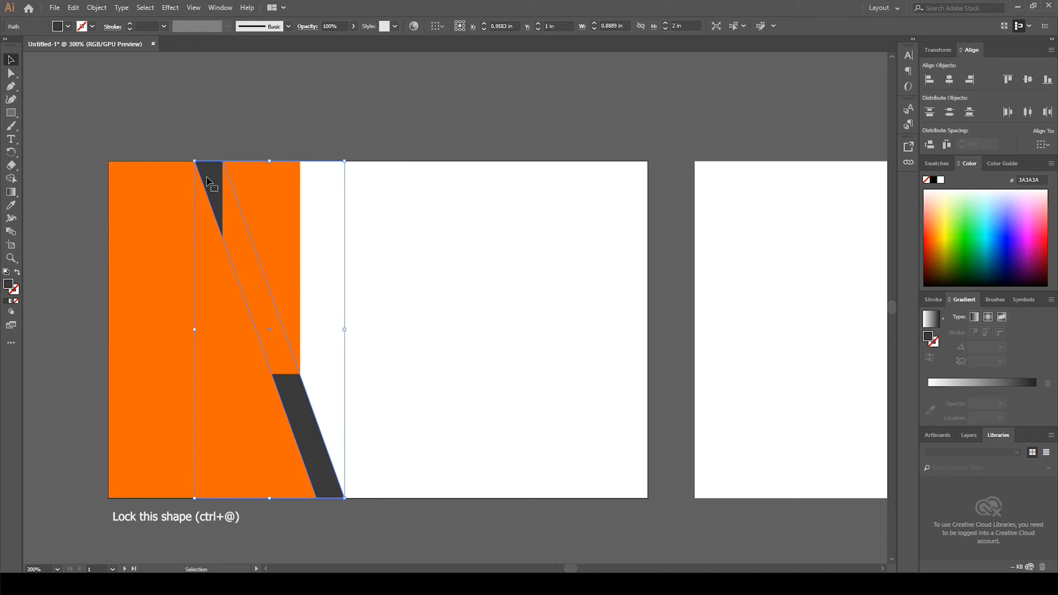
pyautogui.press('a')
pyautogui.hotkey('ctrl', '2')
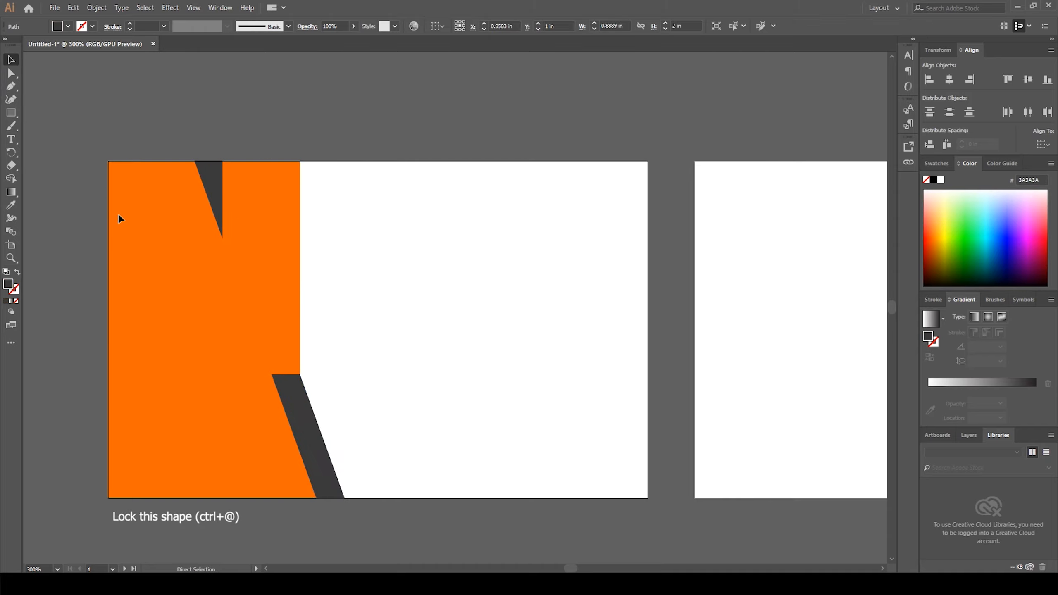
# Step: Move the orange rectangle's bottom-left anchor right to about 1.14 in, slanting its edge along the stripe
pyautogui.press('v')
pyautogui.click(262, 237)
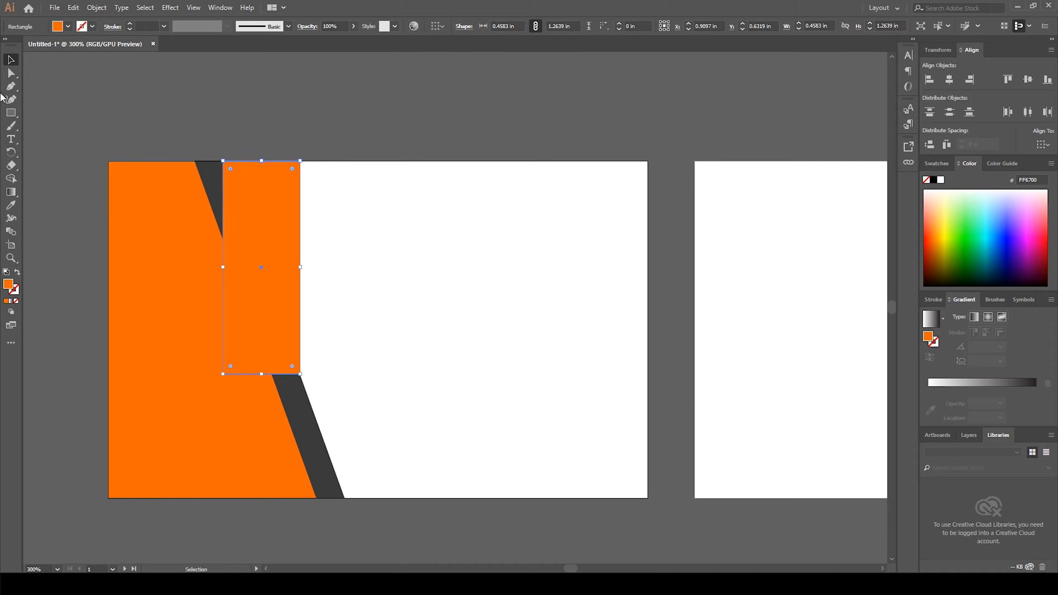
pyautogui.press('a')
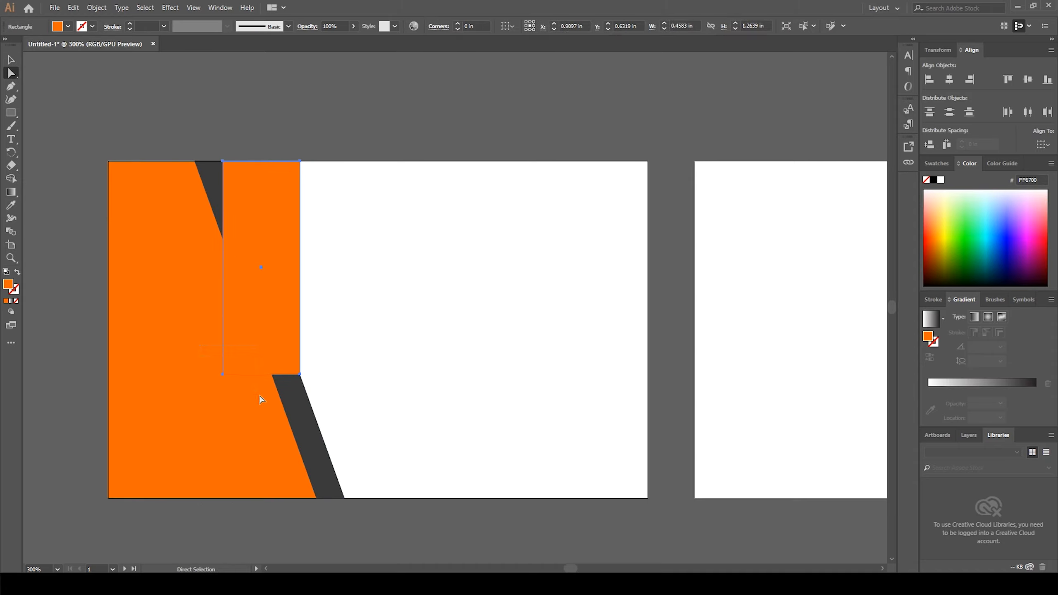
pyautogui.moveTo(200, 345); pyautogui.dragTo(260, 396)
pyautogui.press('Right')
pyautogui.press('Right')
pyautogui.press('Right')
pyautogui.press('Right')
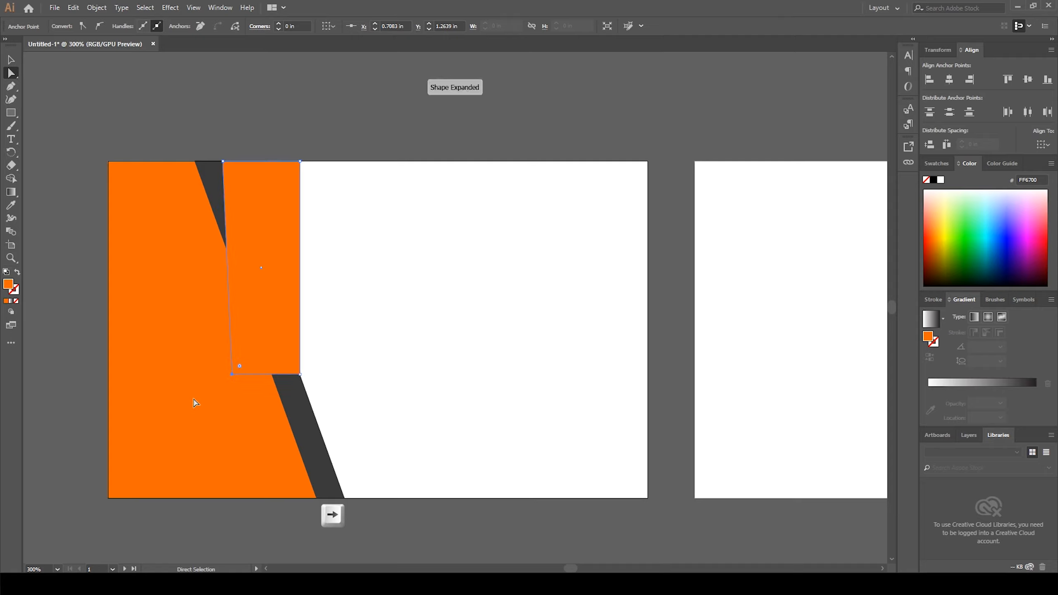
pyautogui.press('Right')
pyautogui.press('Right')
pyautogui.press('Right')
pyautogui.press('Right')
pyautogui.press('Right')
pyautogui.press('Right')
pyautogui.press('Right')
pyautogui.press('Right')
pyautogui.press('Right')
pyautogui.press('Right')
pyautogui.press('Right')
pyautogui.press('Right')
pyautogui.press('Right')
pyautogui.press('Right')
pyautogui.press('Right')
pyautogui.press('Right')
pyautogui.press('Right')
pyautogui.press('Right')
pyautogui.press('Right')
pyautogui.press('Right')
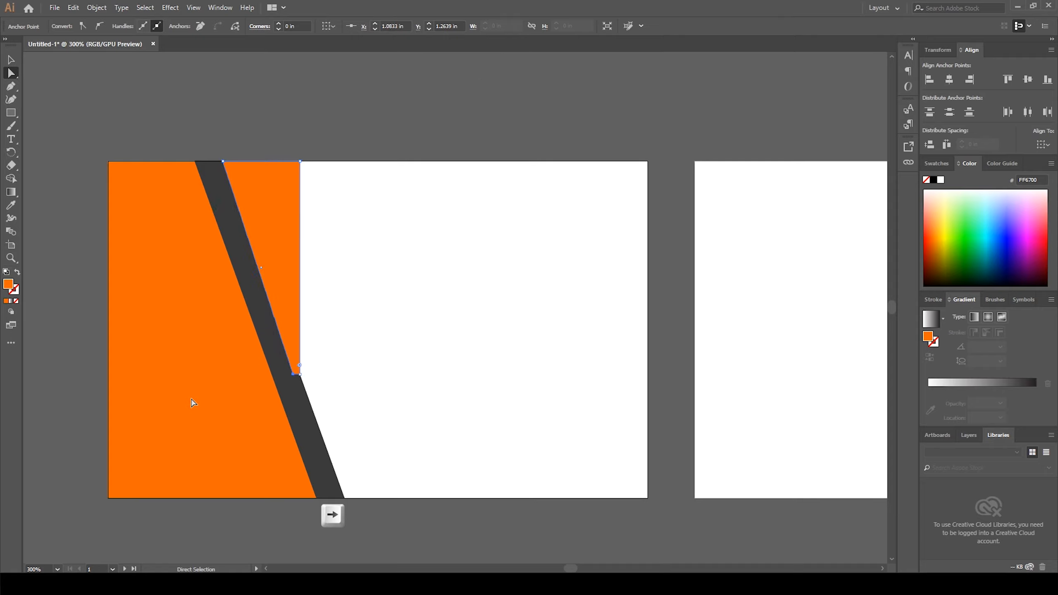
pyautogui.press('Right')
pyautogui.press('Right')
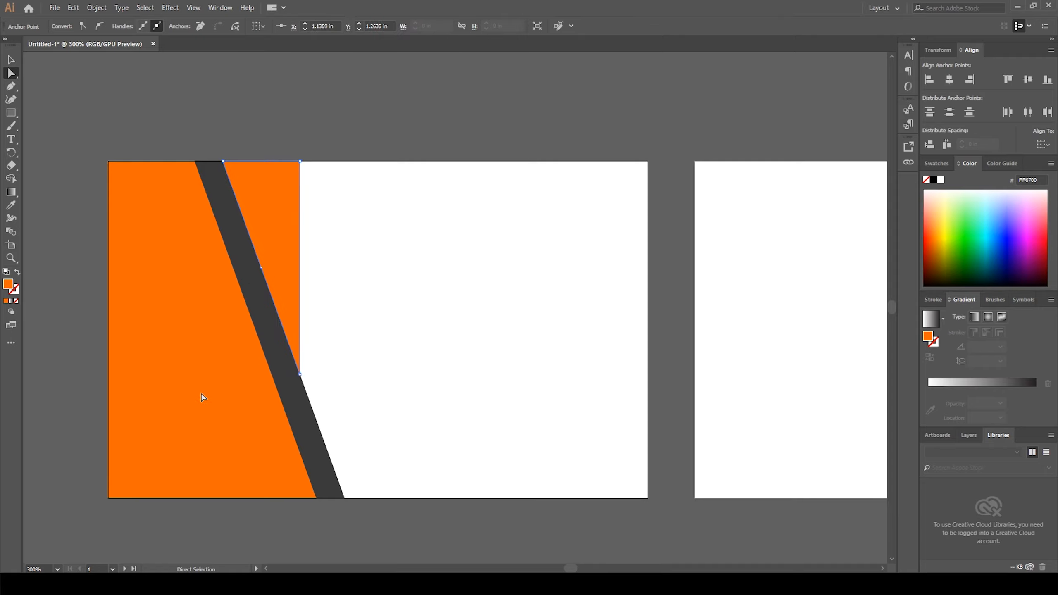
# Step: Move the new orange slanted shape to the artboard's top-right corner
pyautogui.click(11, 61)
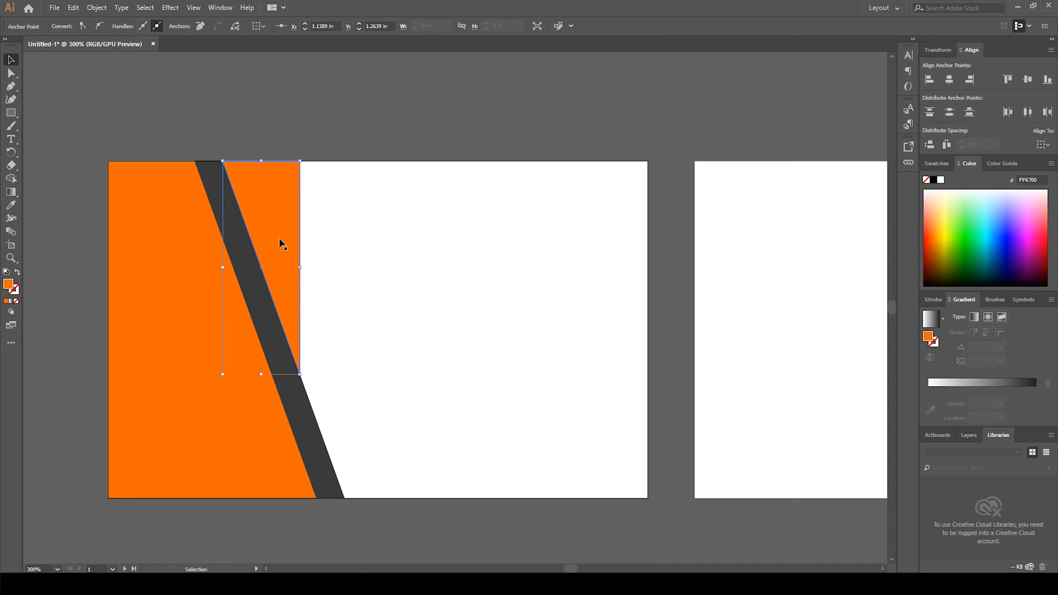
pyautogui.moveTo(276, 234); pyautogui.dragTo(624, 233)
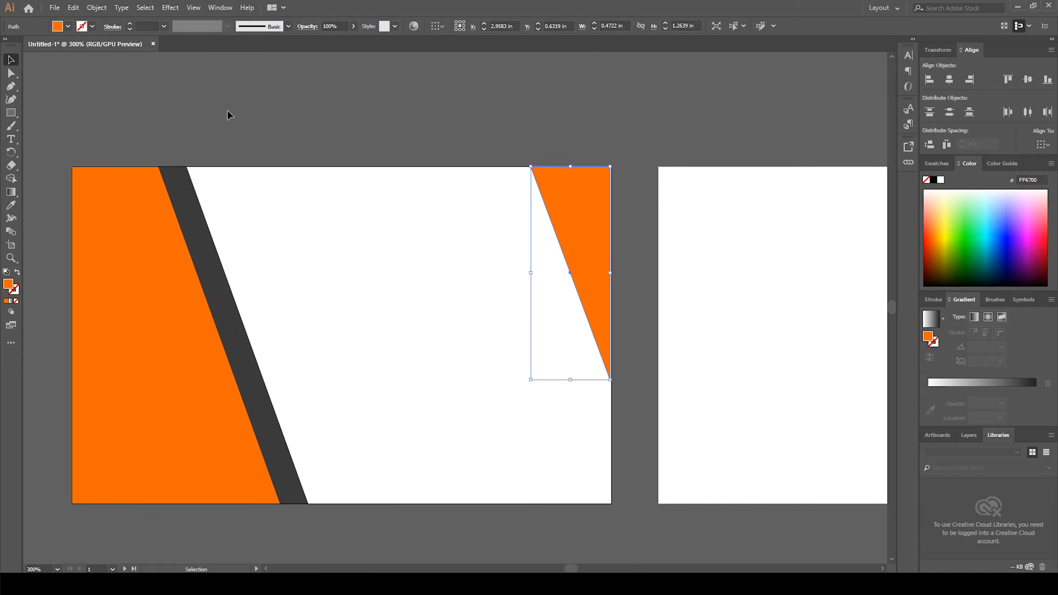
pyautogui.click(228, 110)
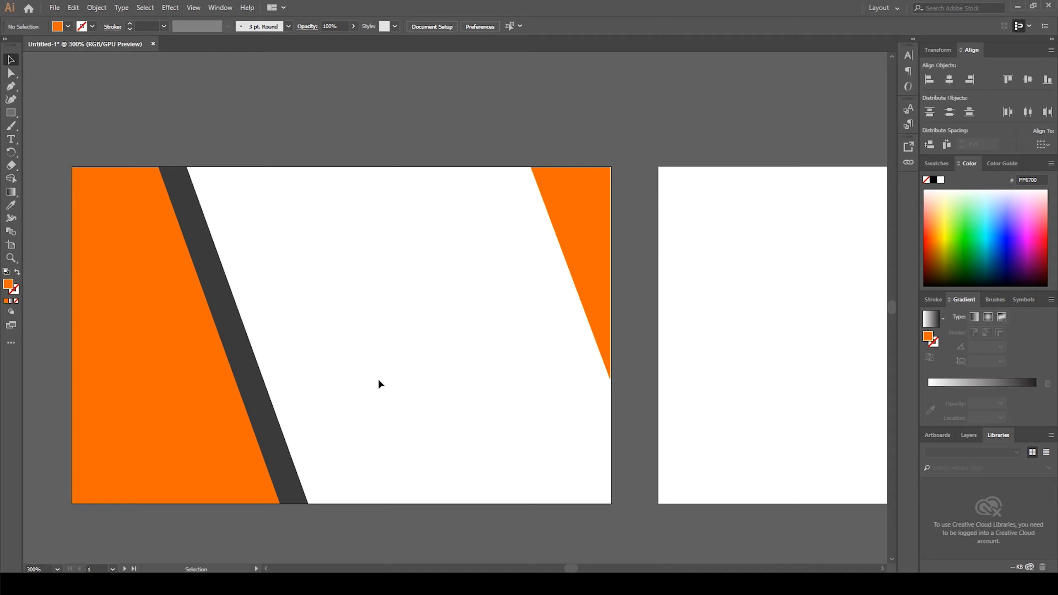
pyautogui.moveTo(366, 378); pyautogui.dragTo(425, 361)
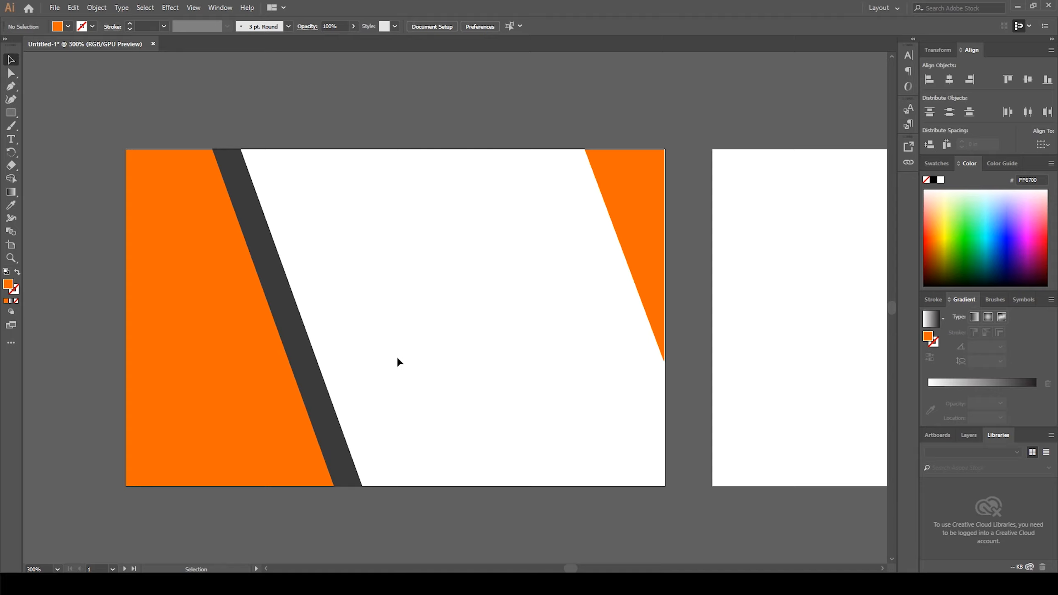
# Step: Draw a rectangle about 3.03 × 2 in covering the artboard and send it to the back
pyautogui.click(11, 112)
pyautogui.moveTo(154, 148); pyautogui.dragTo(665, 486)
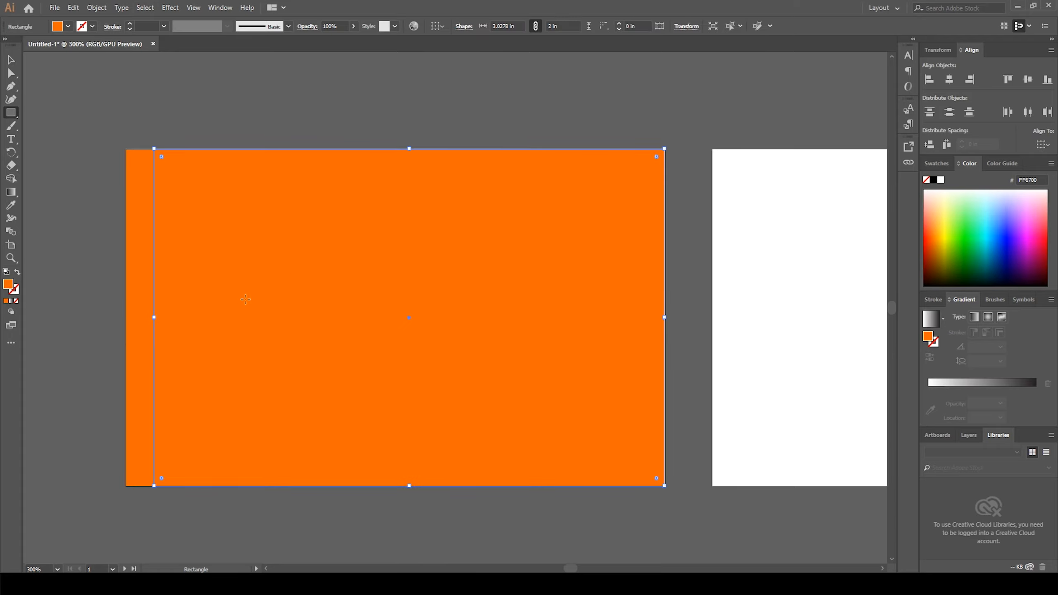
pyautogui.rightClick(287, 224)
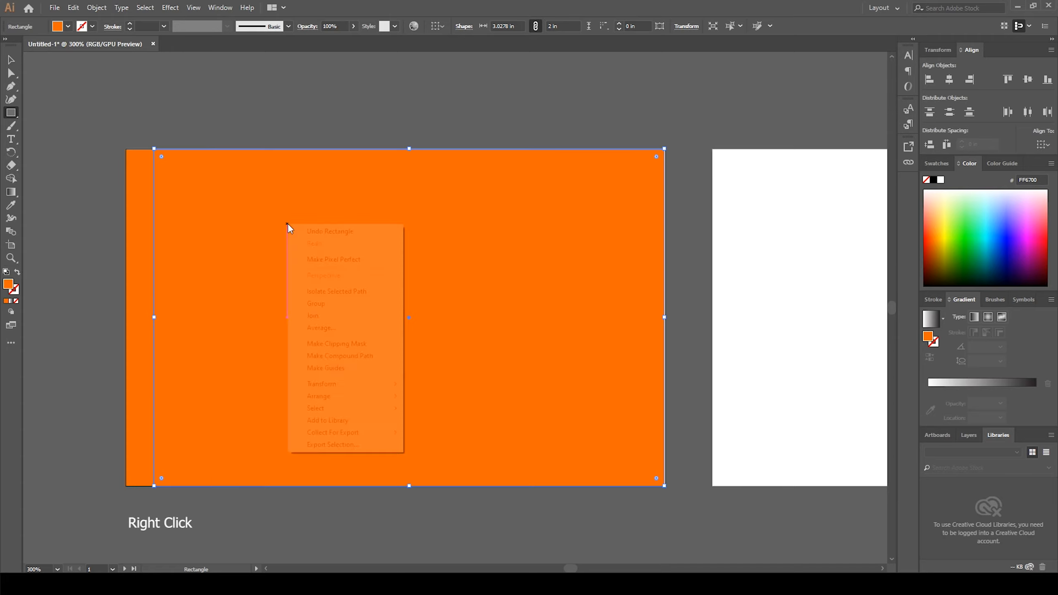
pyautogui.moveTo(338, 400)
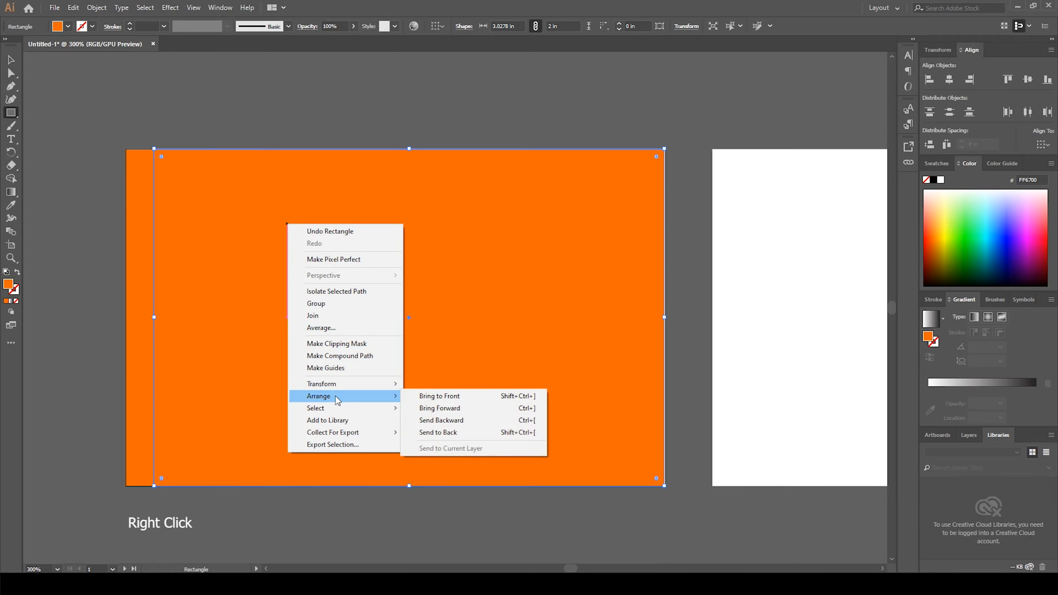
pyautogui.click(453, 433)
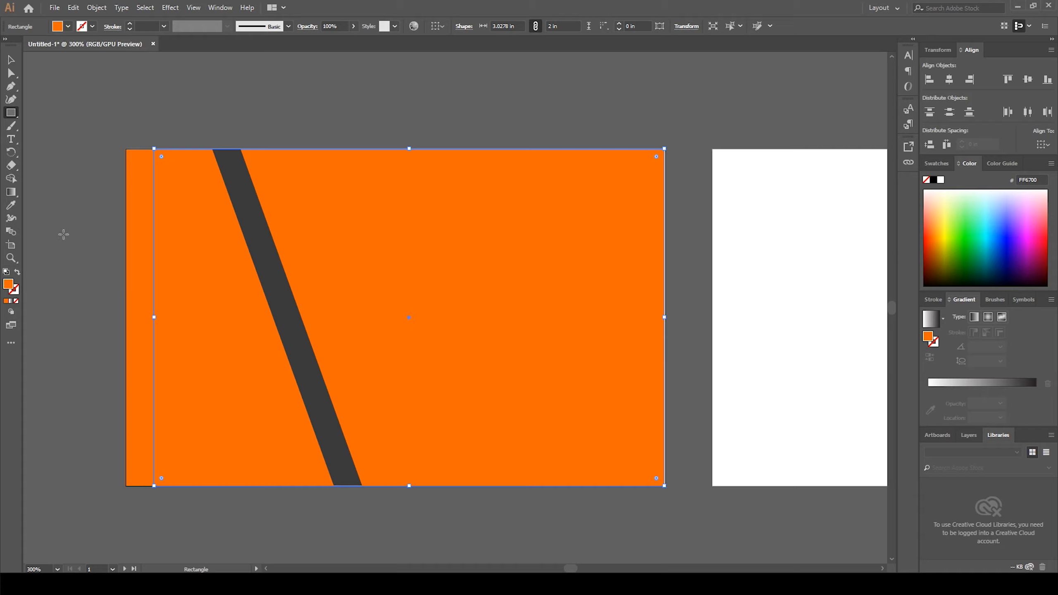
# Step: Give the background rectangle the dark grey fill with the Eyedropper
pyautogui.click(11, 205)
pyautogui.click(276, 267)
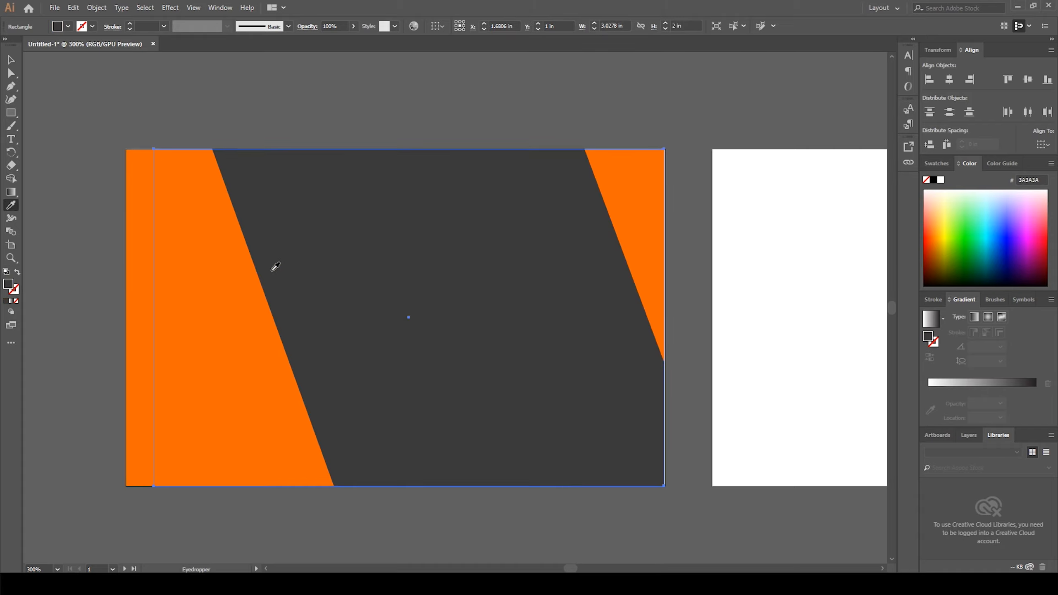
pyautogui.click(10, 61)
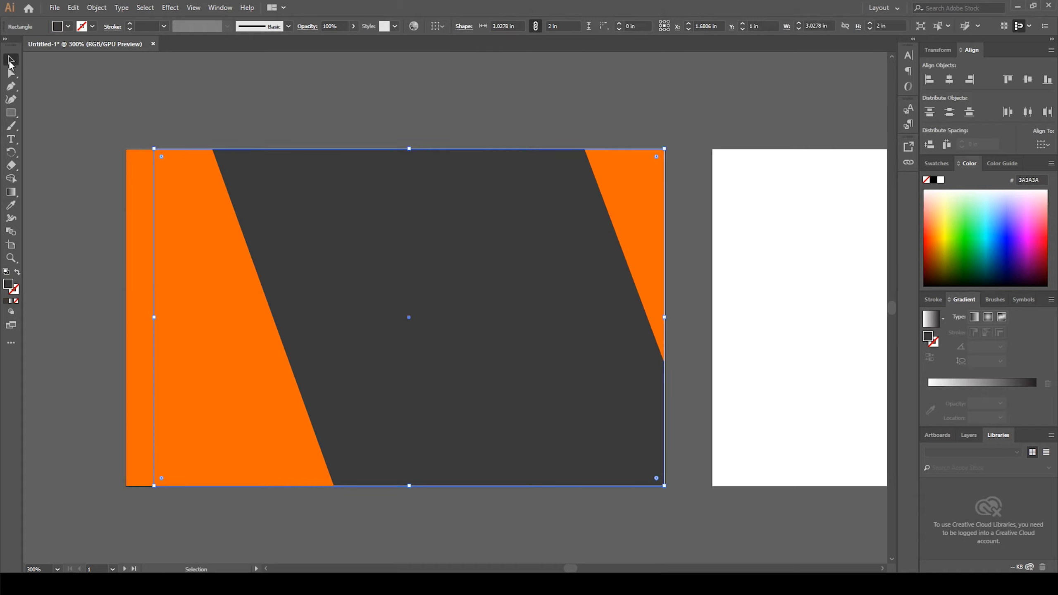
pyautogui.click(91, 94)
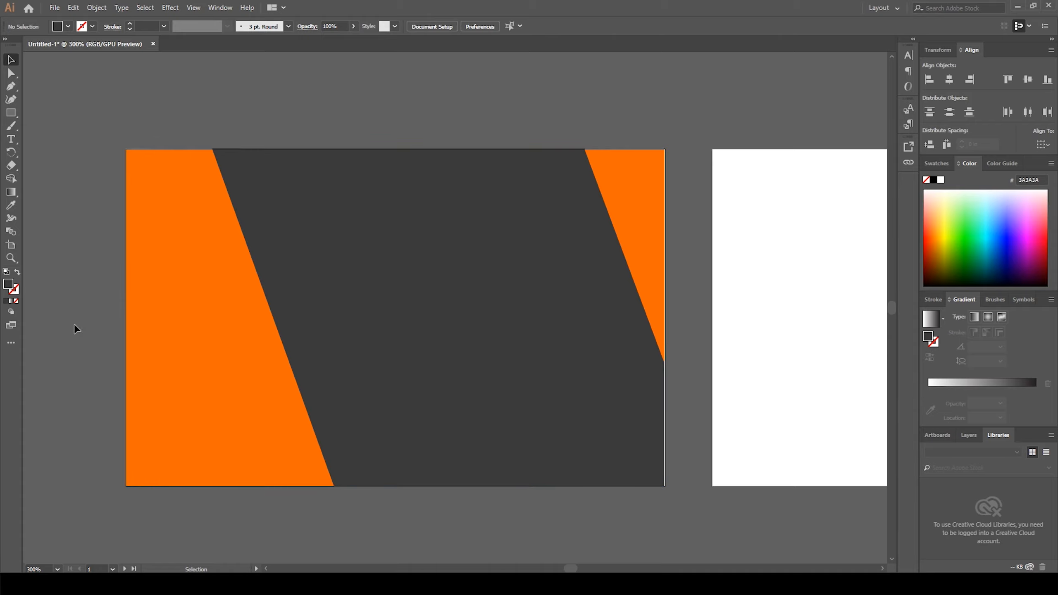
# Step: Unlock all locked objects
pyautogui.hotkey('ctrl', 'alt')
pyautogui.hotkey('ctrl', 'alt', '2')
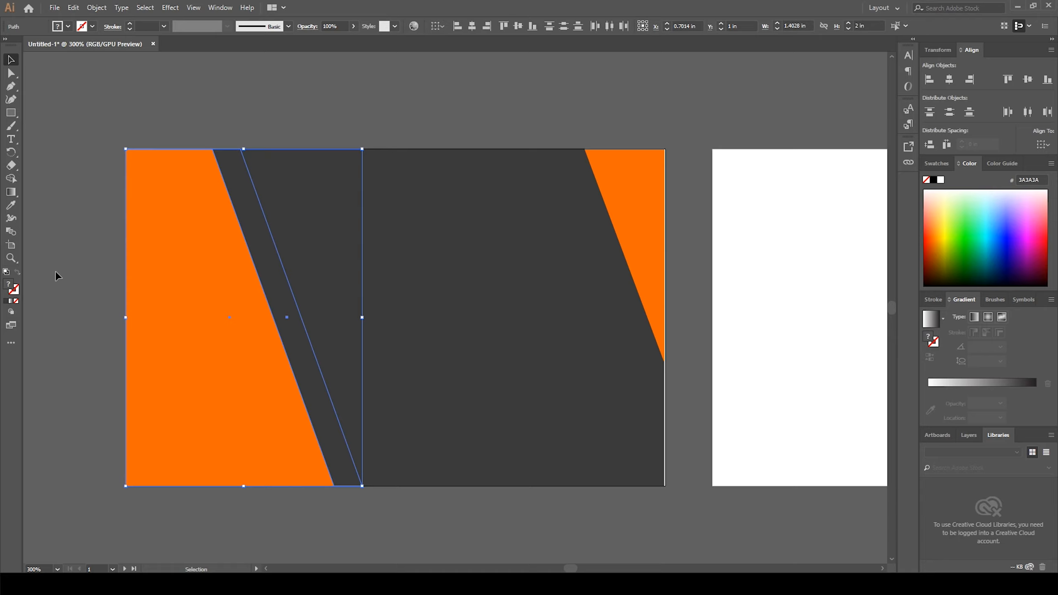
pyautogui.click(79, 198)
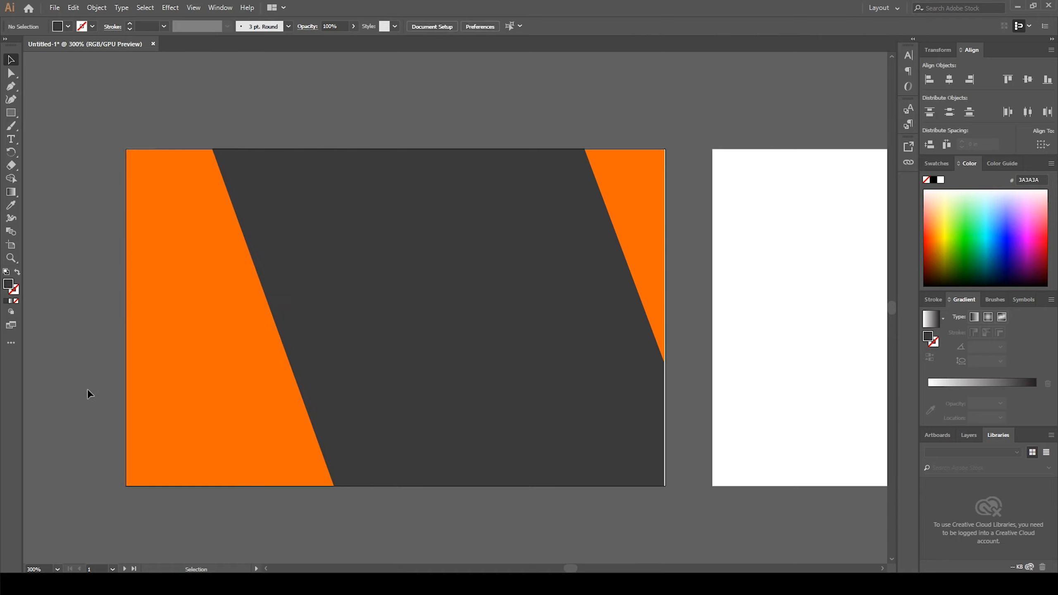
# Step: Bring the left orange slanted shape to the front
pyautogui.click(169, 377)
pyautogui.rightClick(181, 374)
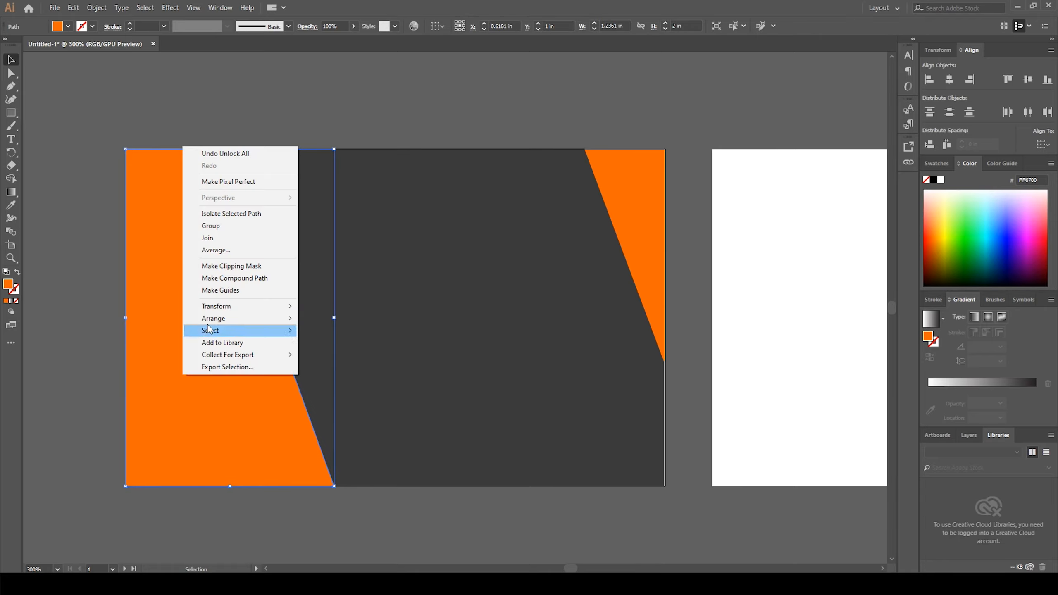
pyautogui.moveTo(208, 320)
pyautogui.click(346, 319)
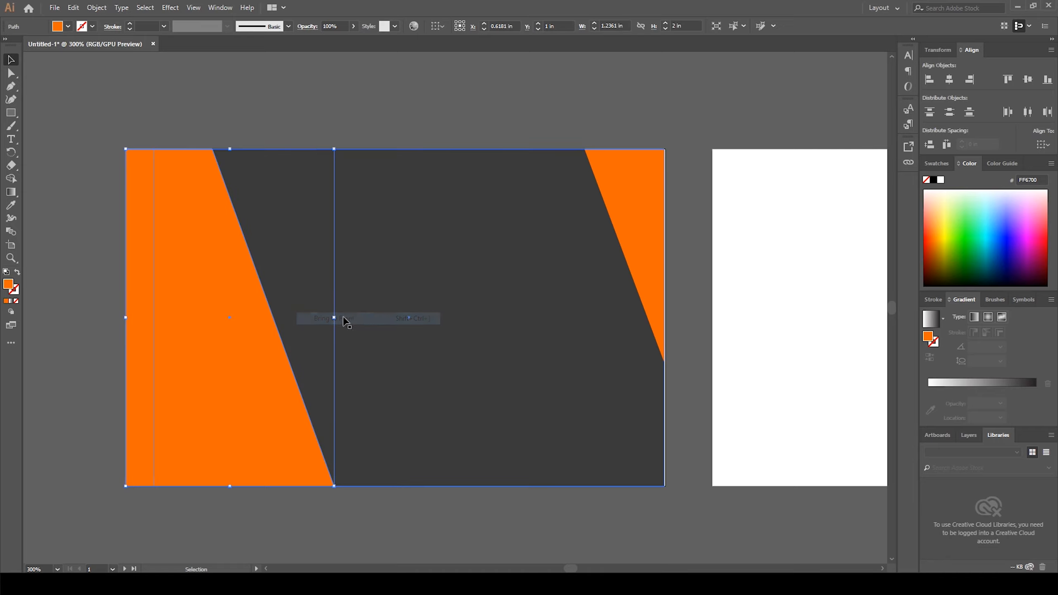
# Step: Apply a Drop Shadow to the left orange shape with X offset 0.1 in and Y offset 0 in
pyautogui.click(81, 200)
pyautogui.click(191, 360)
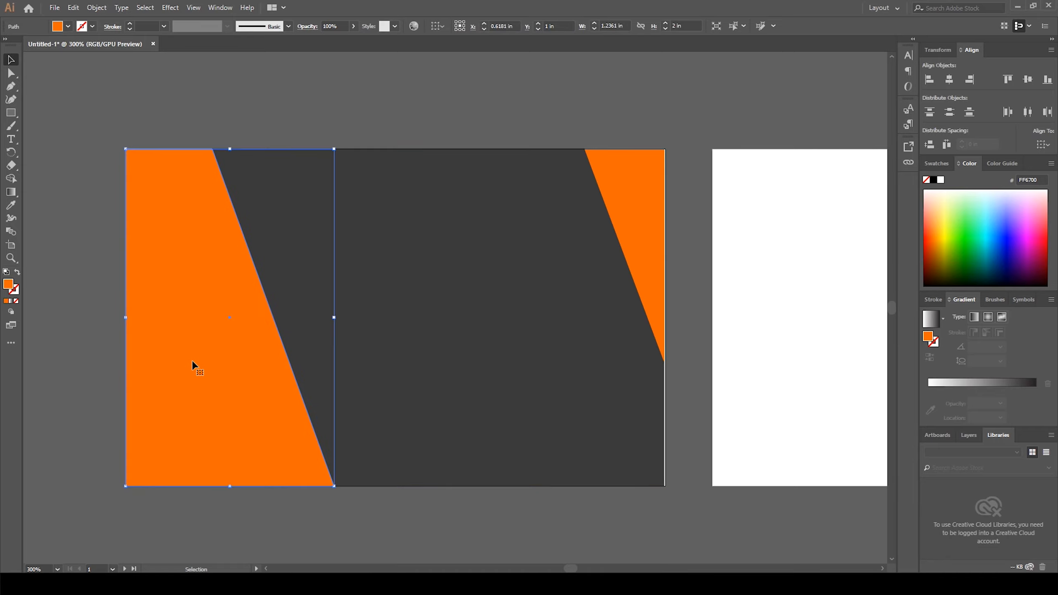
pyautogui.click(170, 7)
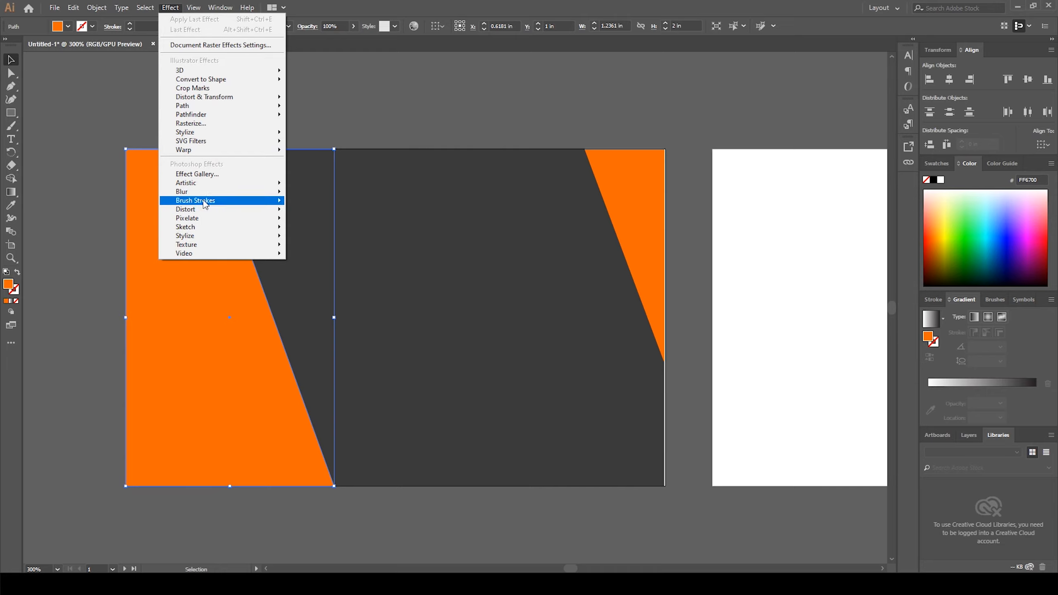
pyautogui.moveTo(200, 133)
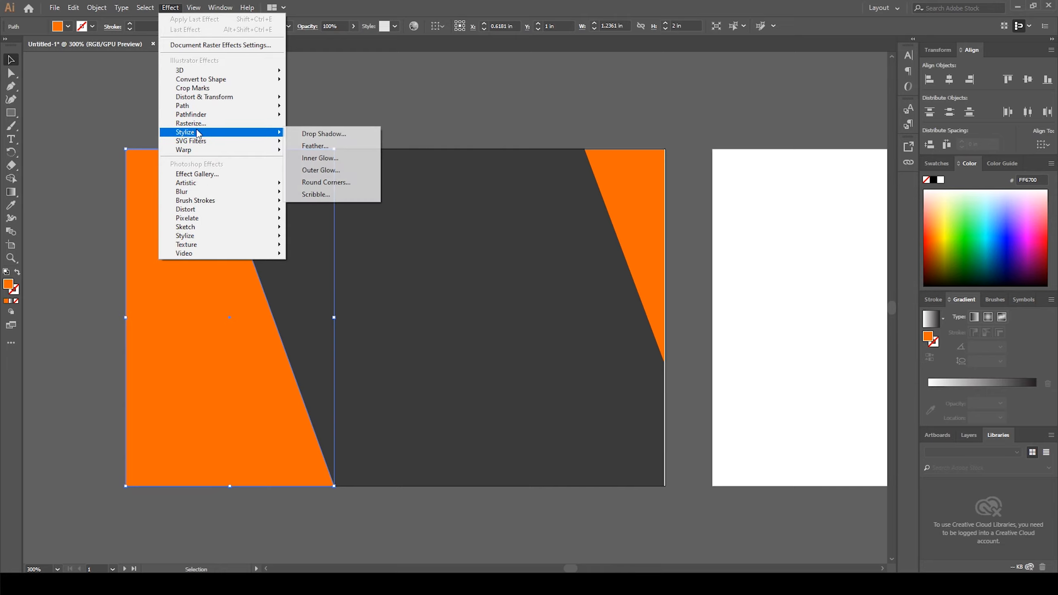
pyautogui.click(328, 134)
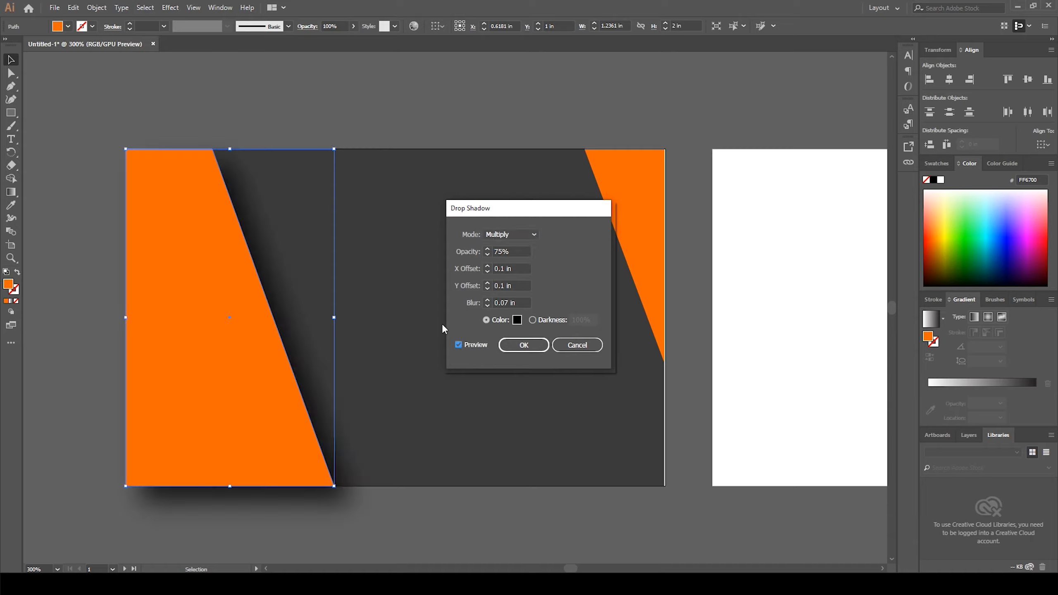
pyautogui.click(486, 266)
pyautogui.click(486, 272)
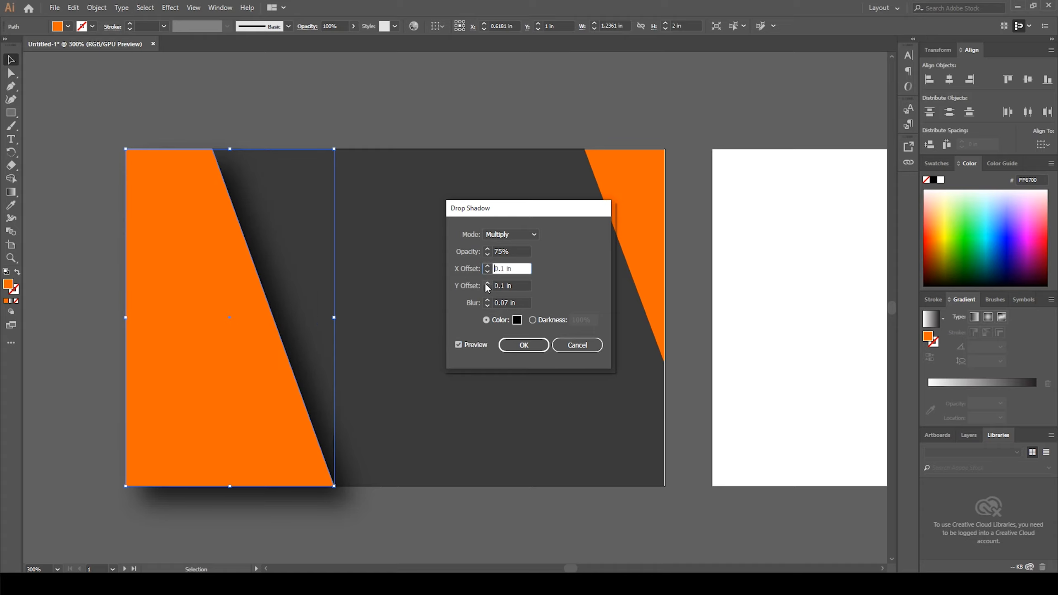
pyautogui.click(488, 283)
pyautogui.click(487, 289)
pyautogui.click(487, 289)
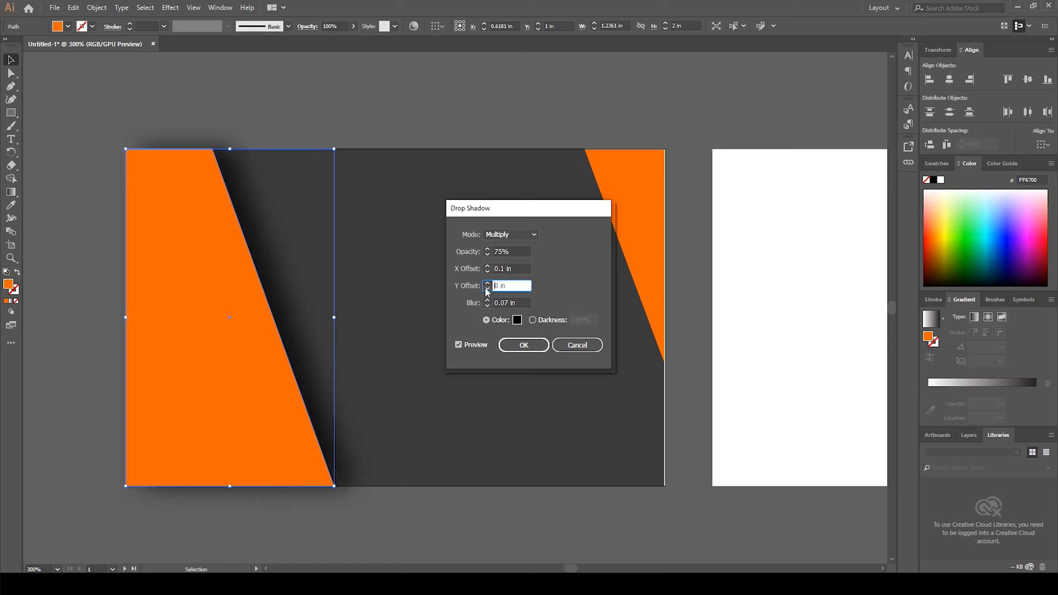
pyautogui.click(524, 345)
# Step: Select the left orange shape and lock it
pyautogui.click(331, 107)
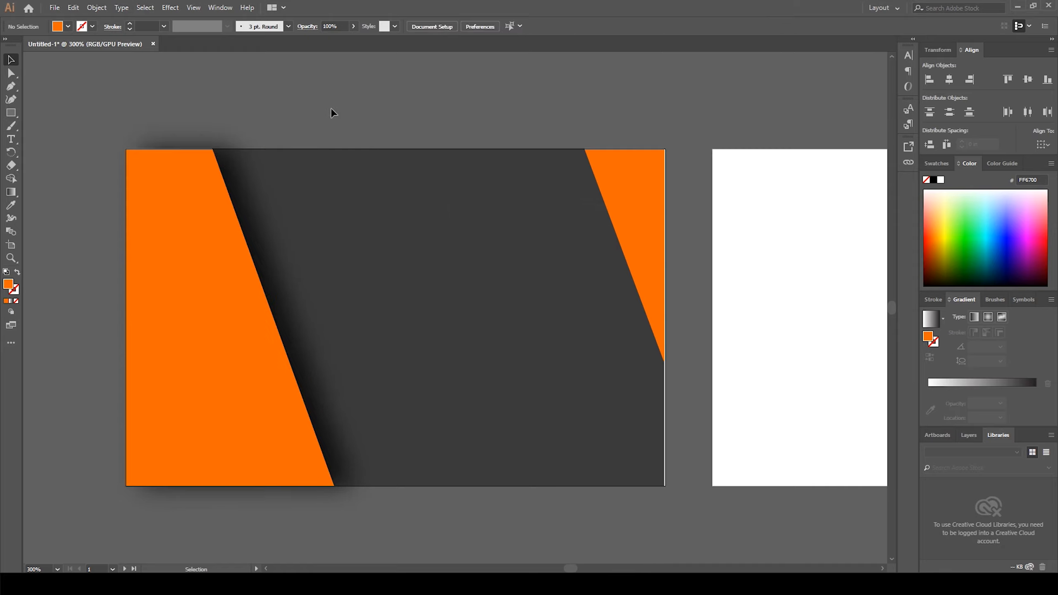
pyautogui.click(279, 269)
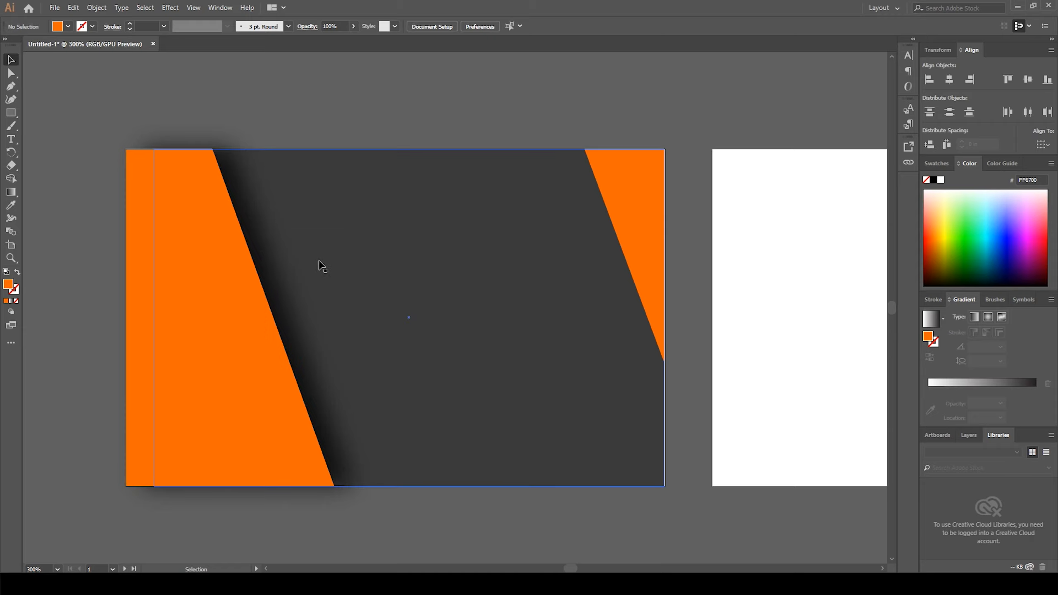
pyautogui.click(194, 305)
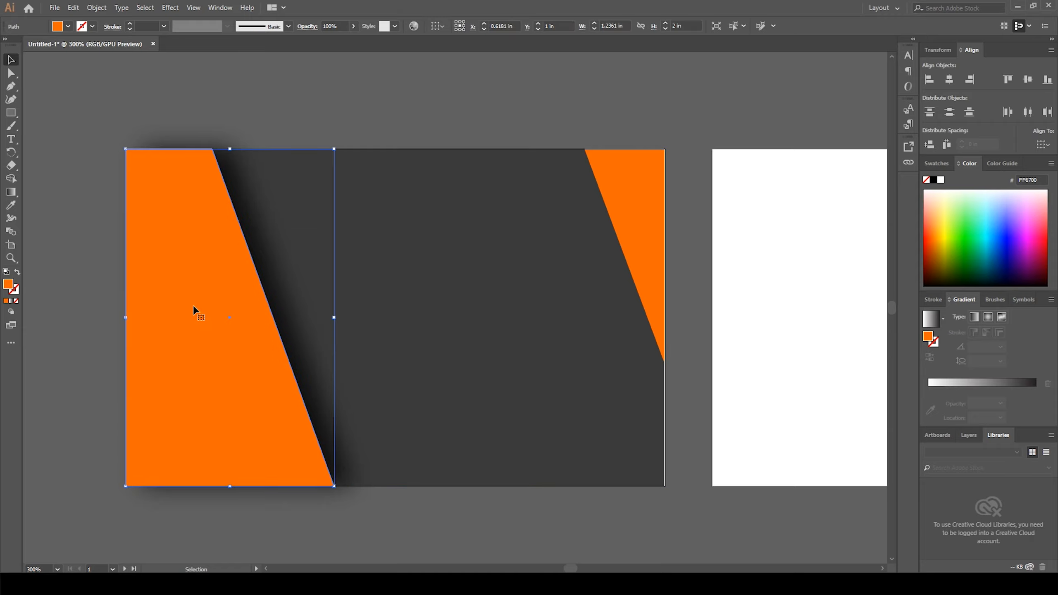
pyautogui.hotkey('ctrl', '2')
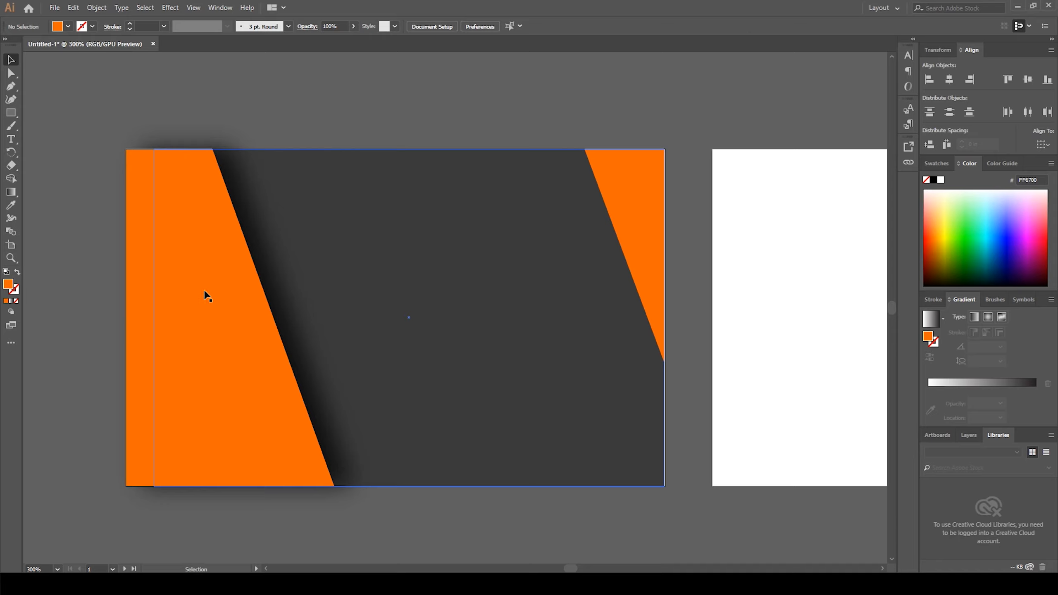
# Step: Apply the same Drop Shadow settings to the dark slanted stripe
pyautogui.click(279, 274)
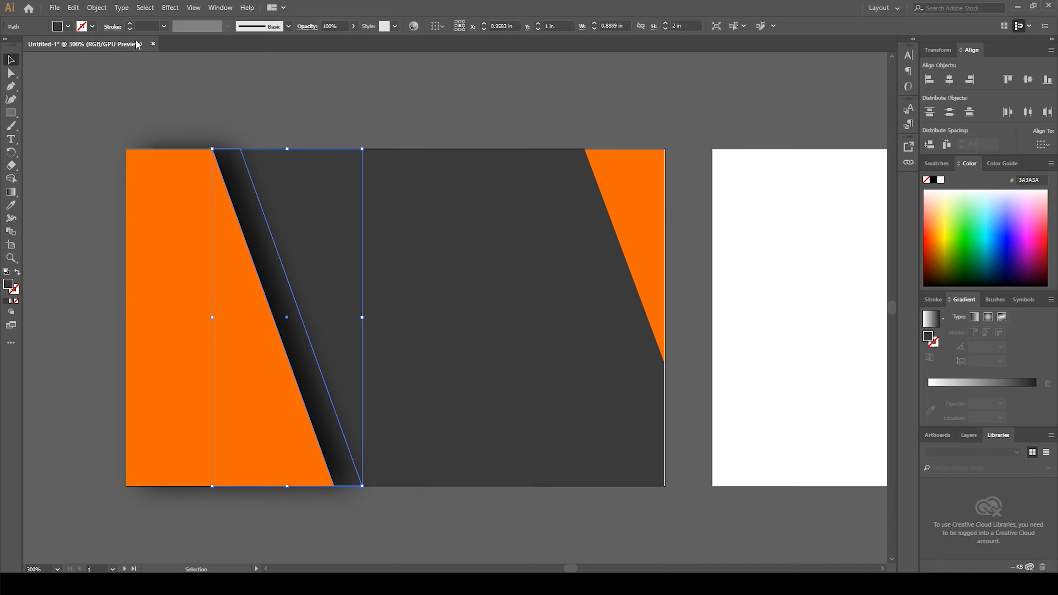
pyautogui.click(170, 7)
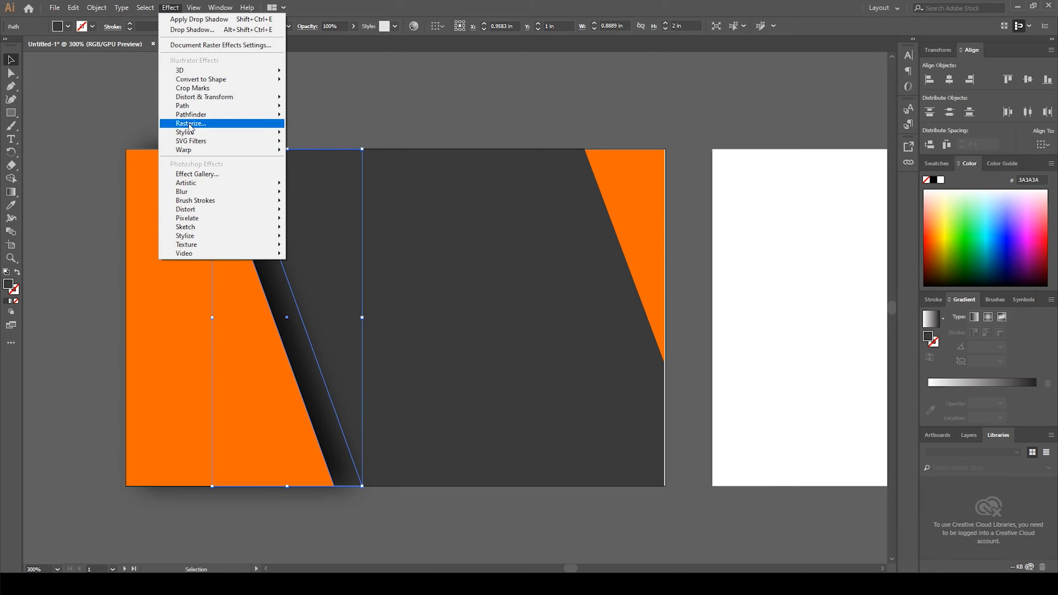
pyautogui.moveTo(188, 131)
pyautogui.click(304, 134)
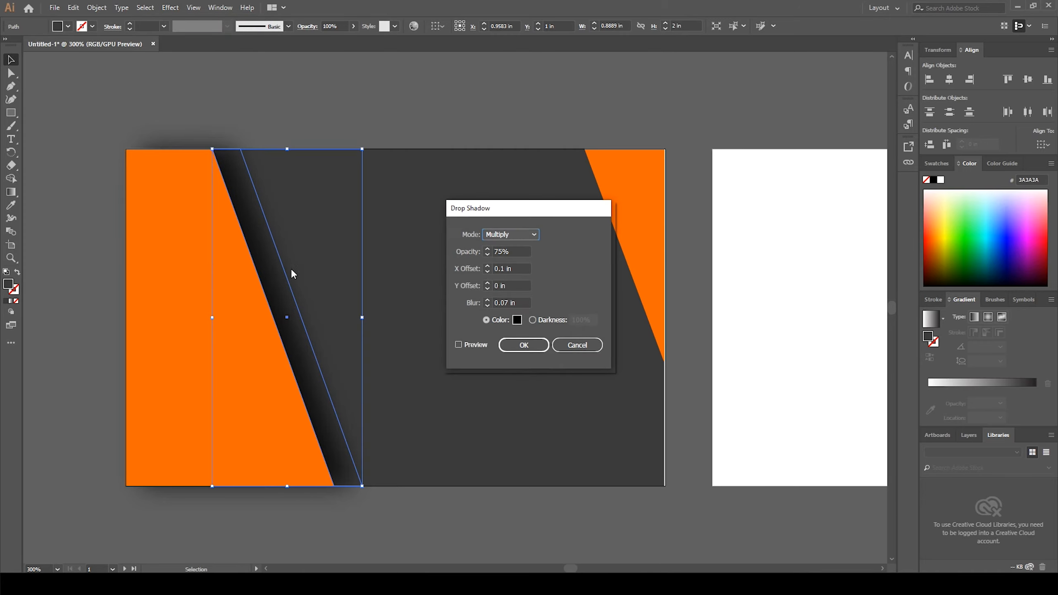
pyautogui.click(458, 344)
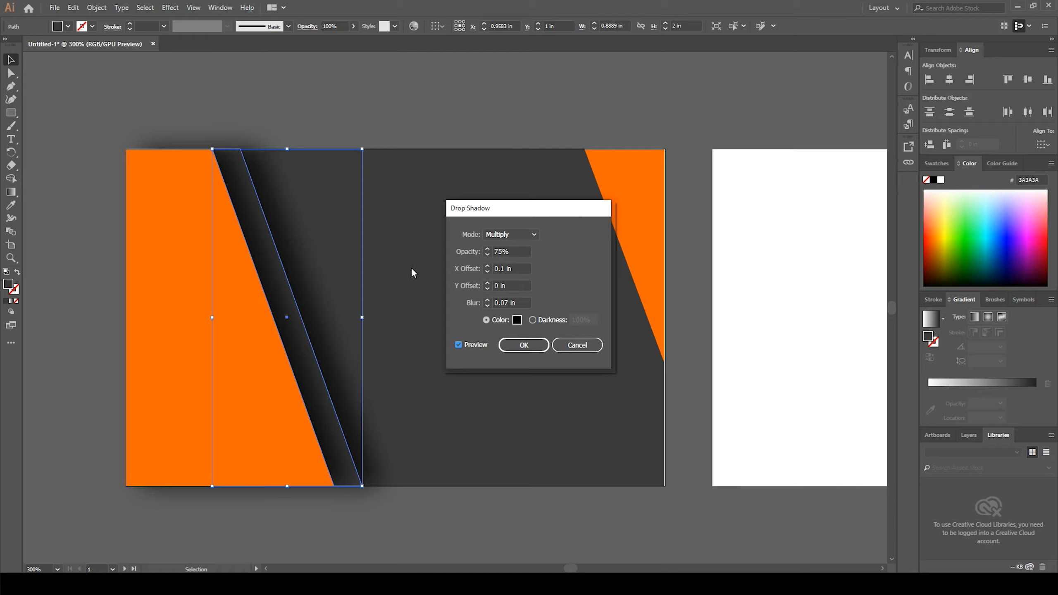
pyautogui.click(524, 345)
pyautogui.click(408, 106)
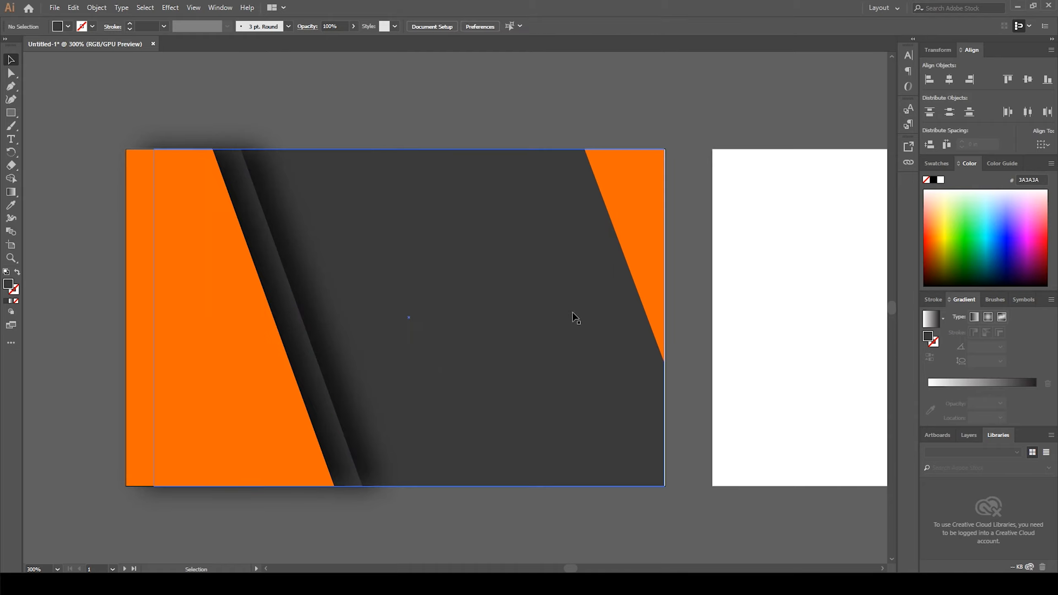
# Step: Apply a Drop Shadow to the top-right orange shape with X offset -0.1 in and Y offset 0 in
pyautogui.click(633, 218)
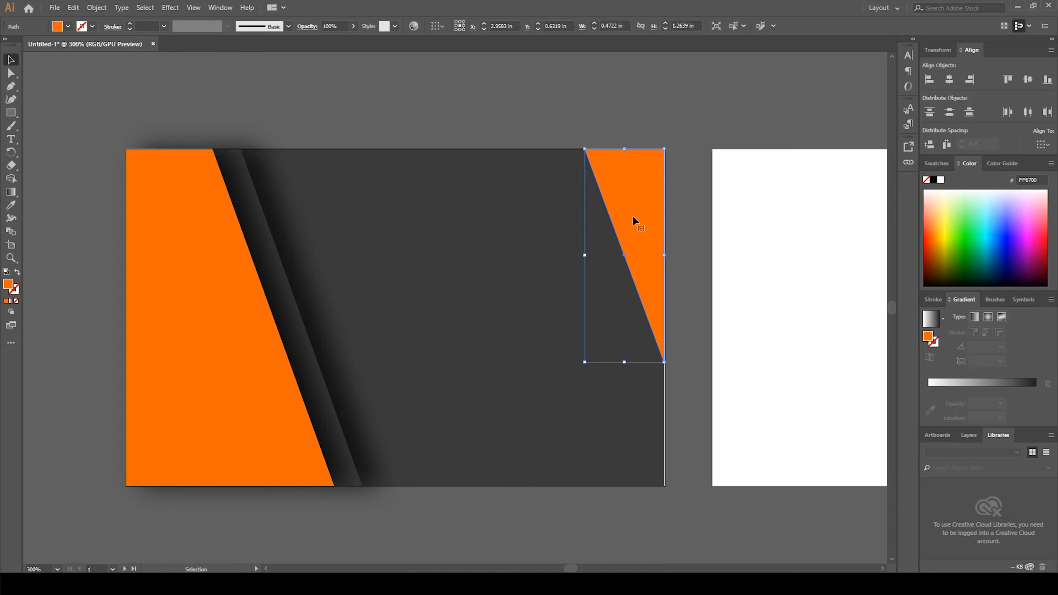
pyautogui.click(169, 8)
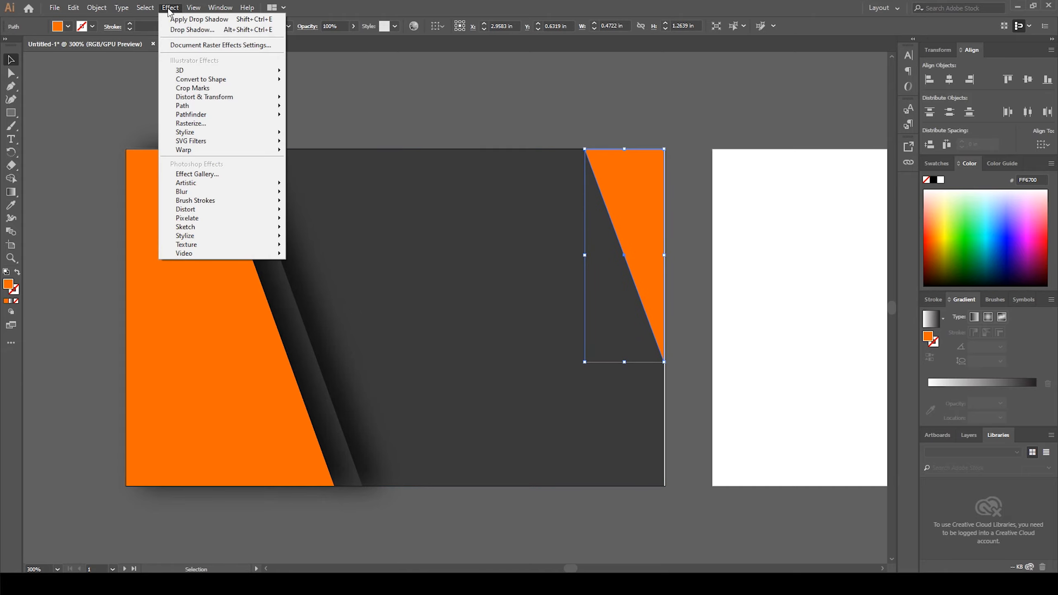
pyautogui.moveTo(201, 132)
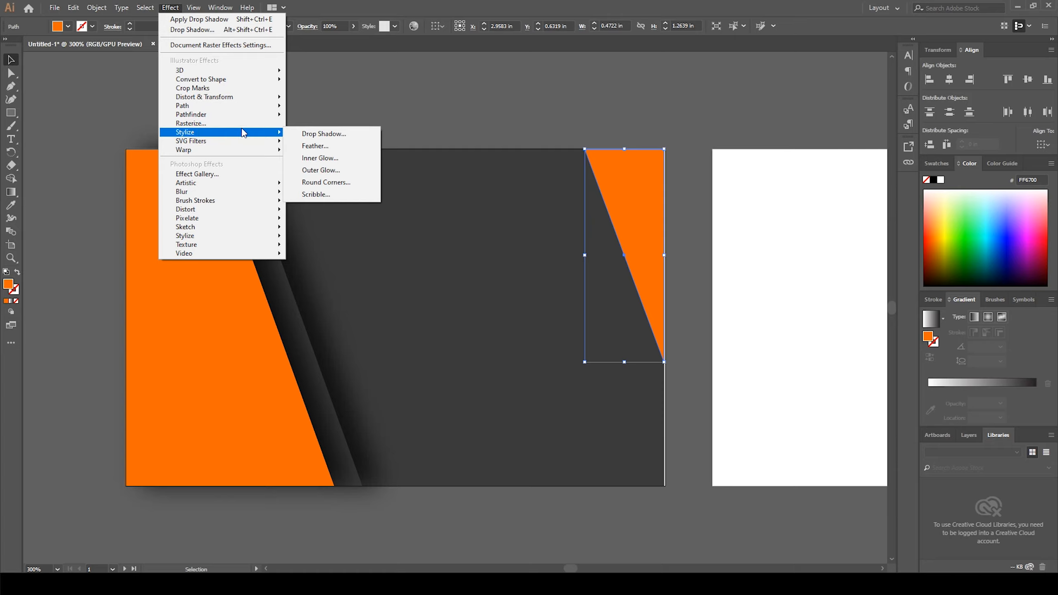
pyautogui.click(326, 133)
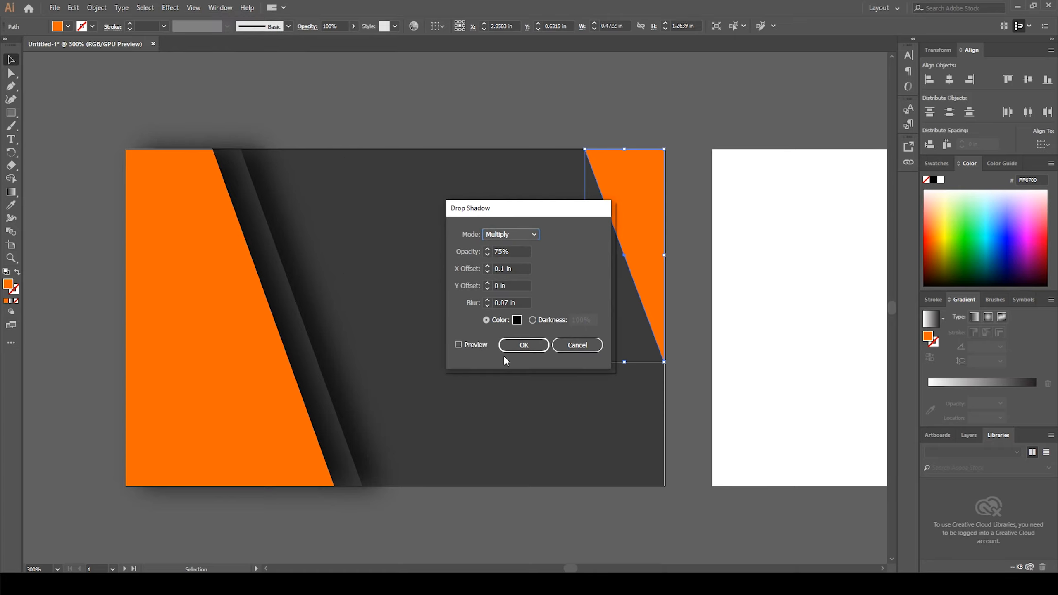
pyautogui.click(470, 344)
pyautogui.moveTo(518, 210); pyautogui.dragTo(369, 254)
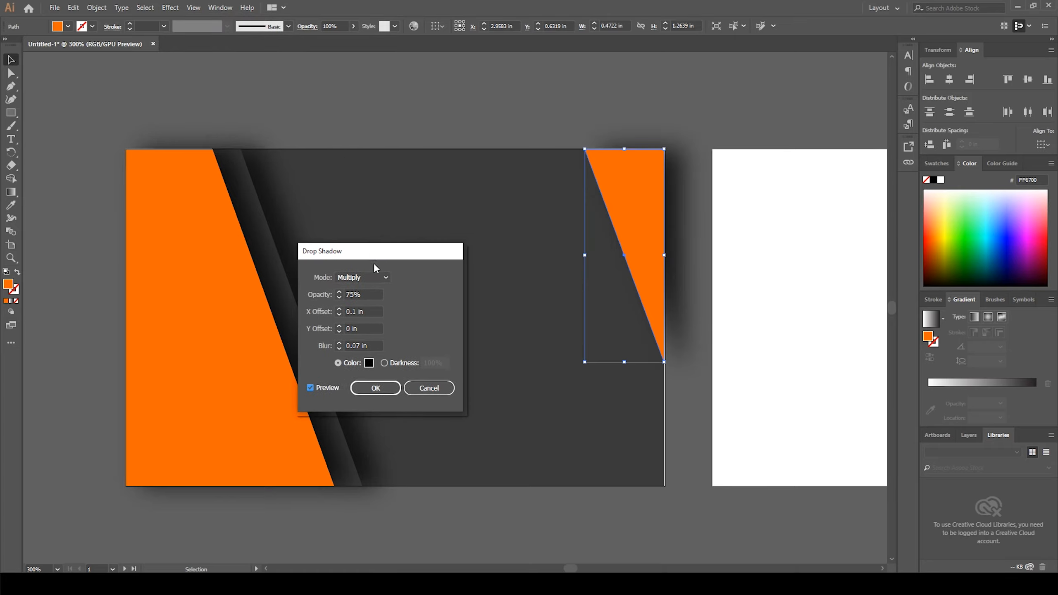
pyautogui.click(338, 332)
pyautogui.click(339, 326)
pyautogui.click(339, 315)
pyautogui.click(339, 314)
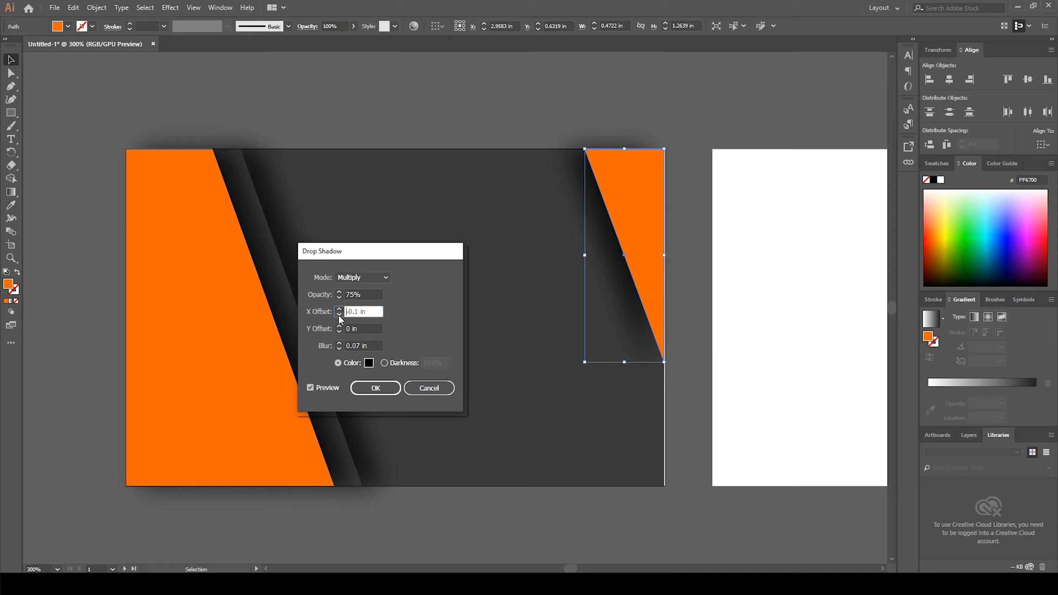
pyautogui.click(375, 387)
pyautogui.click(495, 122)
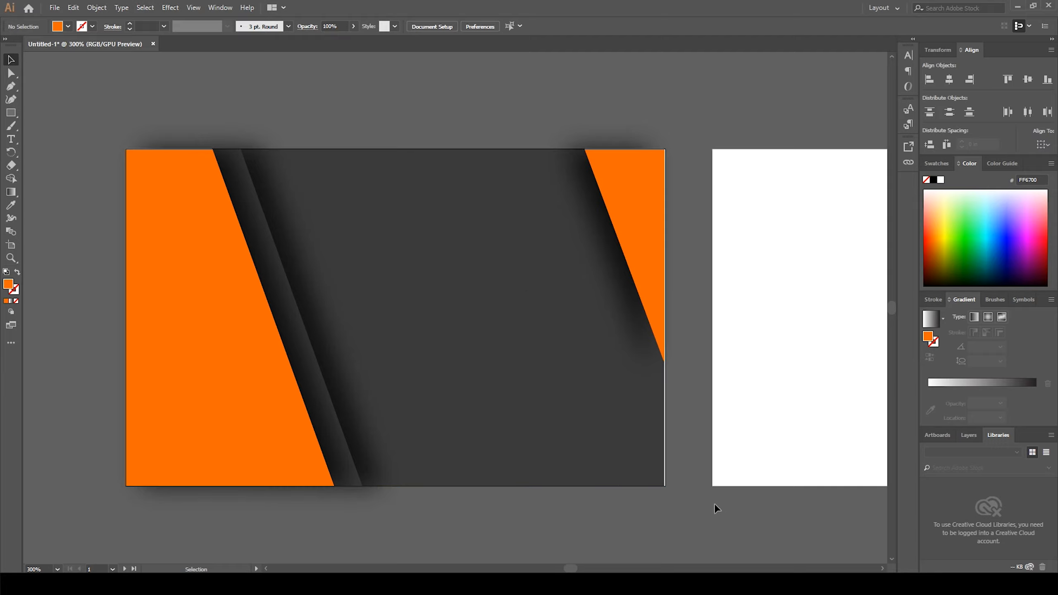
pyautogui.moveTo(567, 347); pyautogui.dragTo(615, 470)
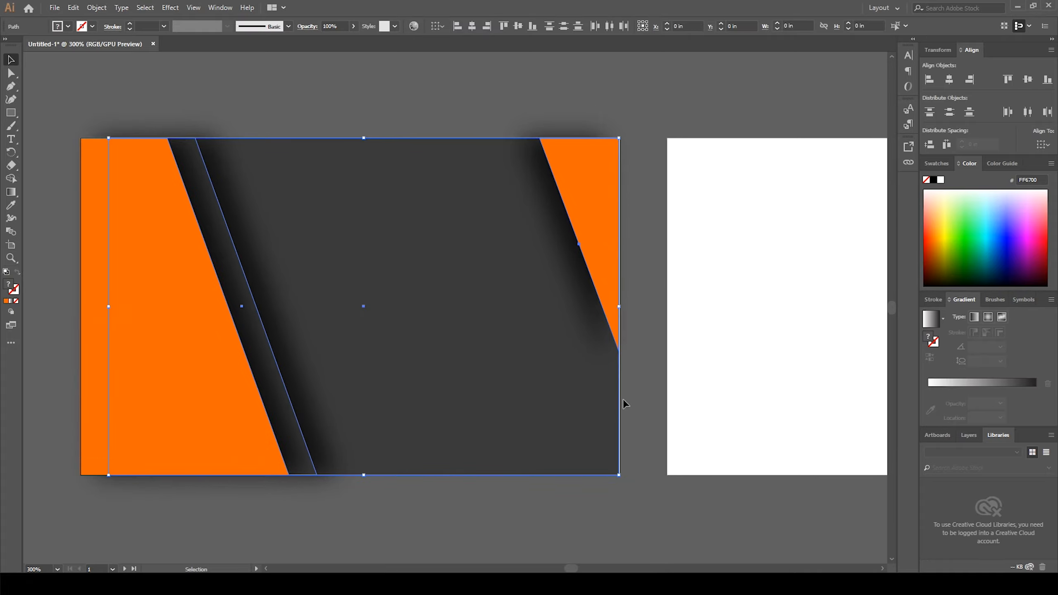
pyautogui.click(638, 350)
pyautogui.moveTo(777, 338); pyautogui.dragTo(752, 329)
pyautogui.moveTo(485, 318); pyautogui.dragTo(569, 336)
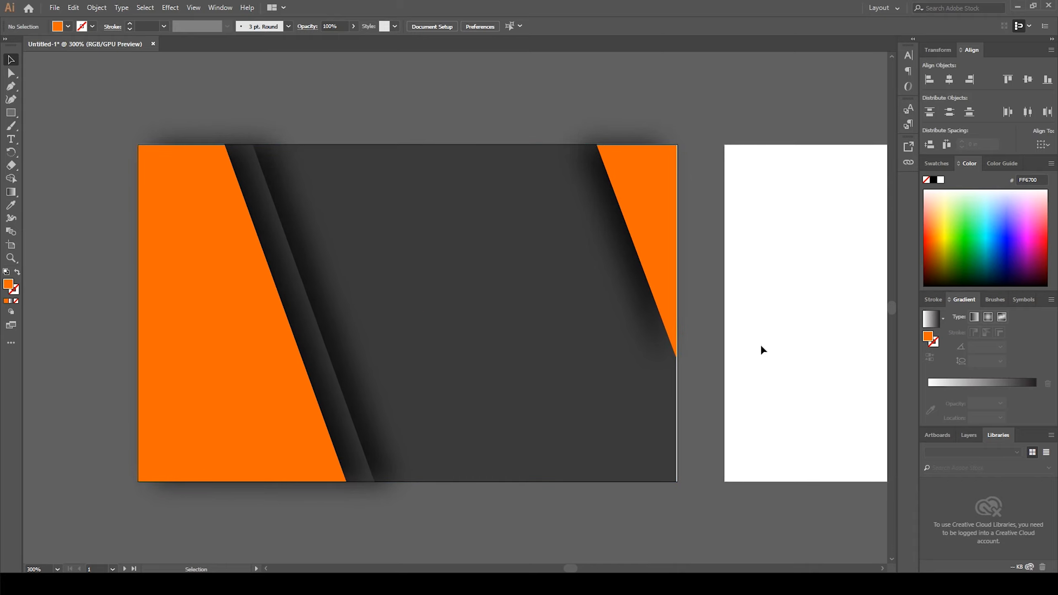
# Step: Draw a rectangle covering the second artboard and fill it with the dark grey sampled from the first card
pyautogui.moveTo(793, 342); pyautogui.dragTo(341, 341)
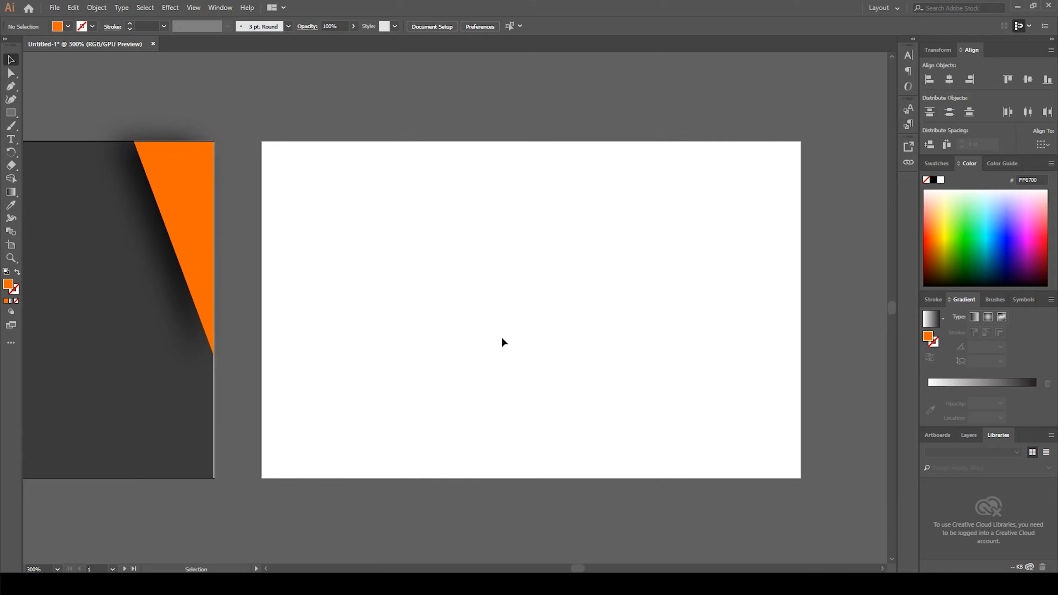
pyautogui.press('m')
pyautogui.moveTo(260, 141); pyautogui.dragTo(801, 478)
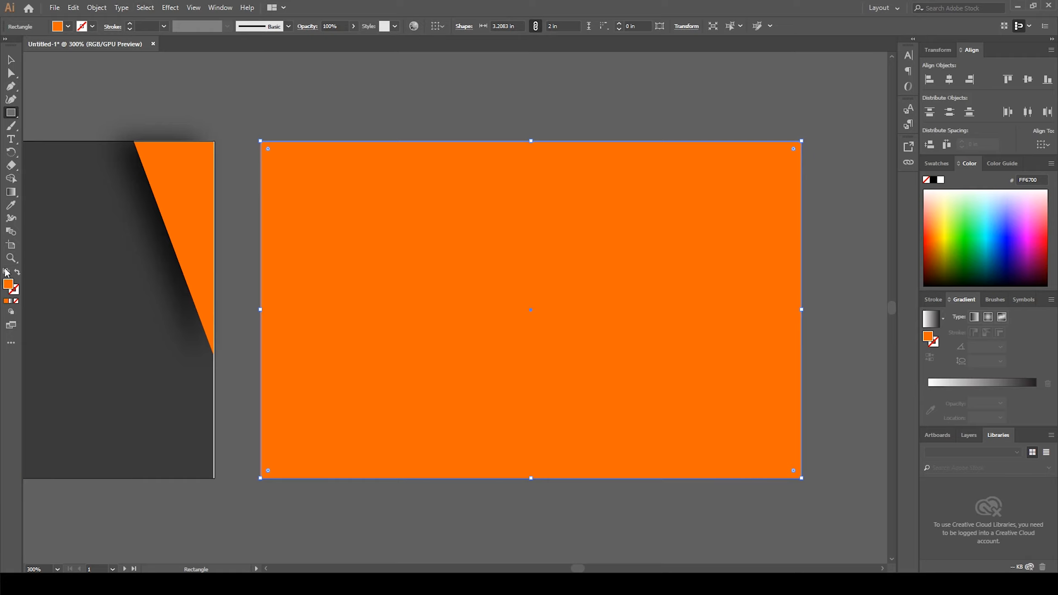
pyautogui.click(9, 205)
pyautogui.click(63, 280)
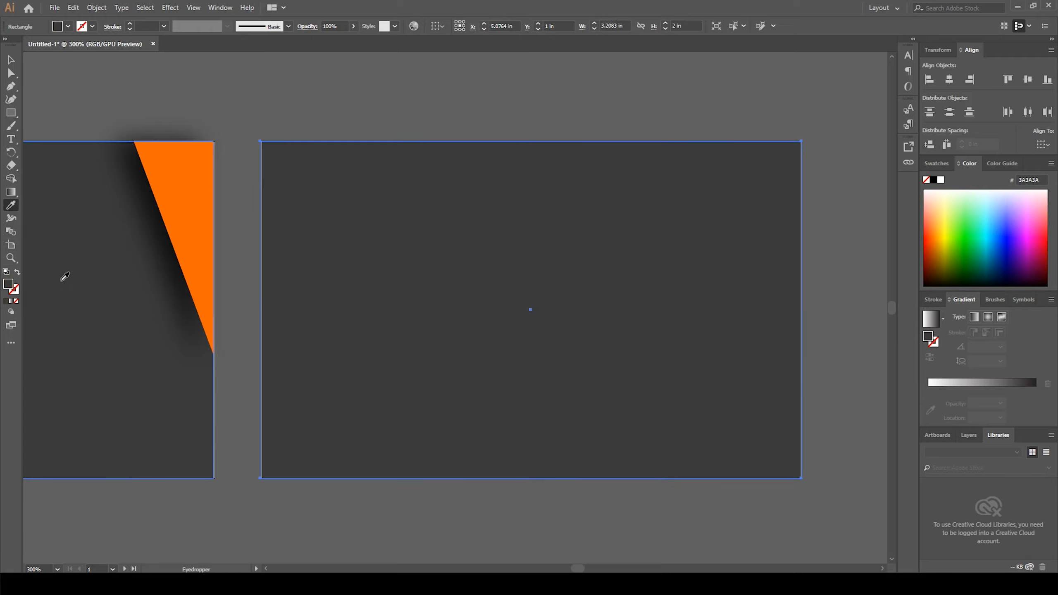
pyautogui.click(12, 60)
pyautogui.click(323, 116)
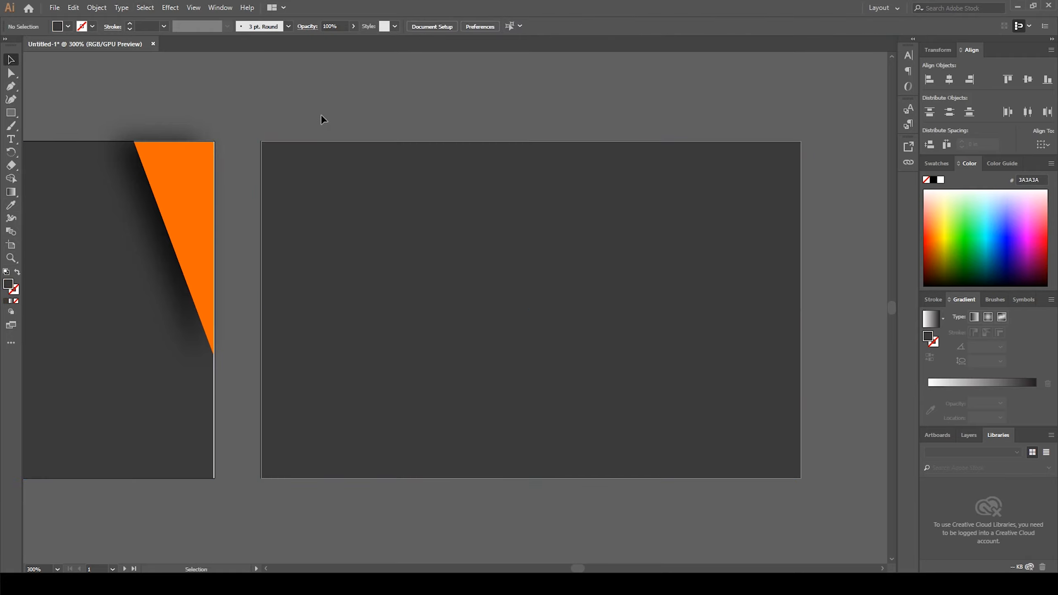
# Step: Draw a narrow rectangle about 0.24 in wide and 2 in tall near the card's left edge, filled with the sampled orange
pyautogui.click(402, 246)
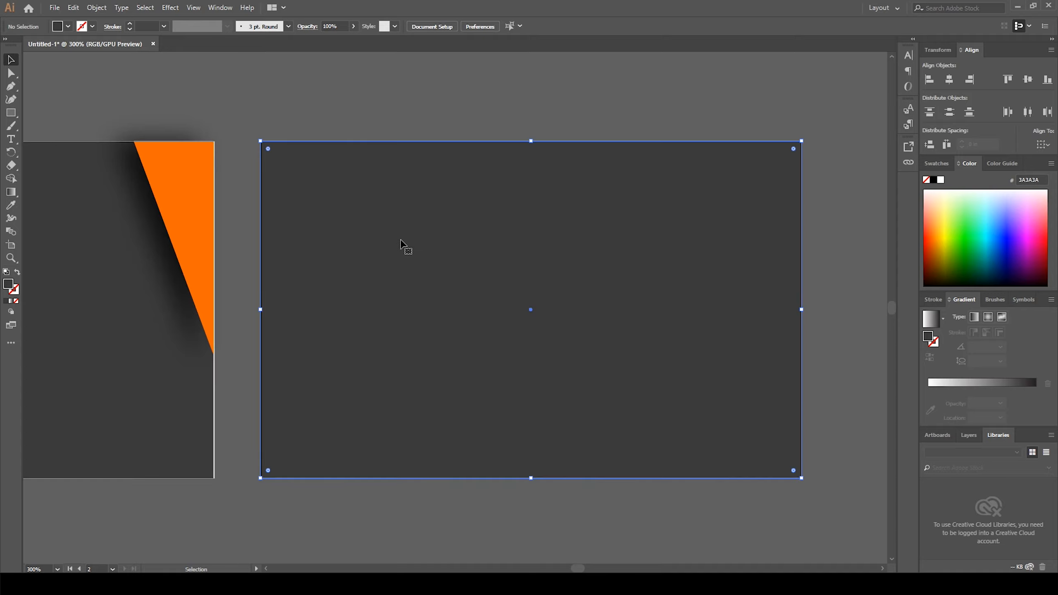
pyautogui.click(319, 120)
pyautogui.moveTo(331, 265); pyautogui.dragTo(381, 262)
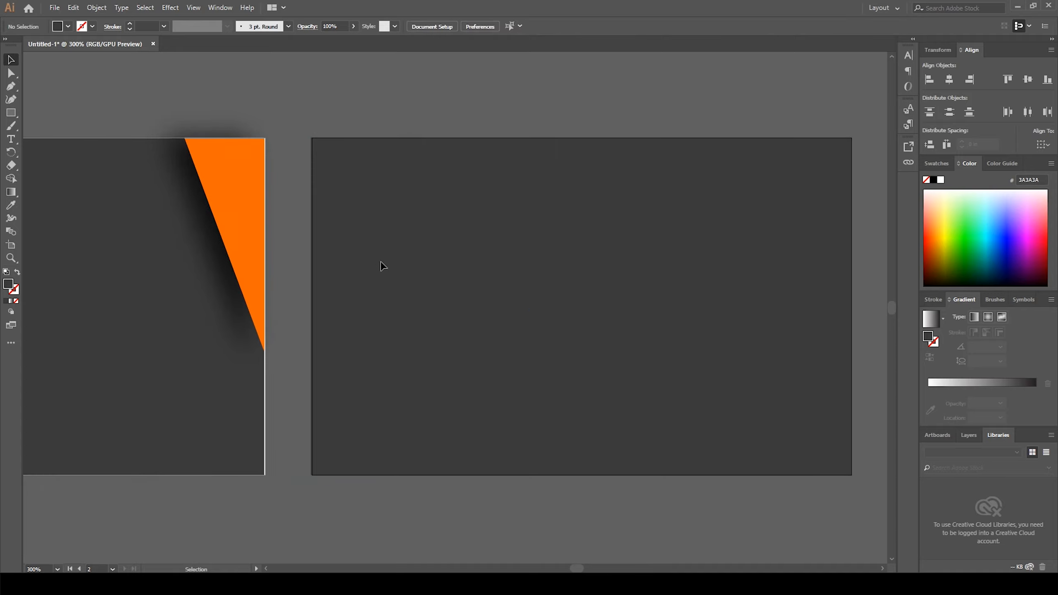
pyautogui.click(11, 113)
pyautogui.moveTo(336, 138); pyautogui.dragTo(376, 474)
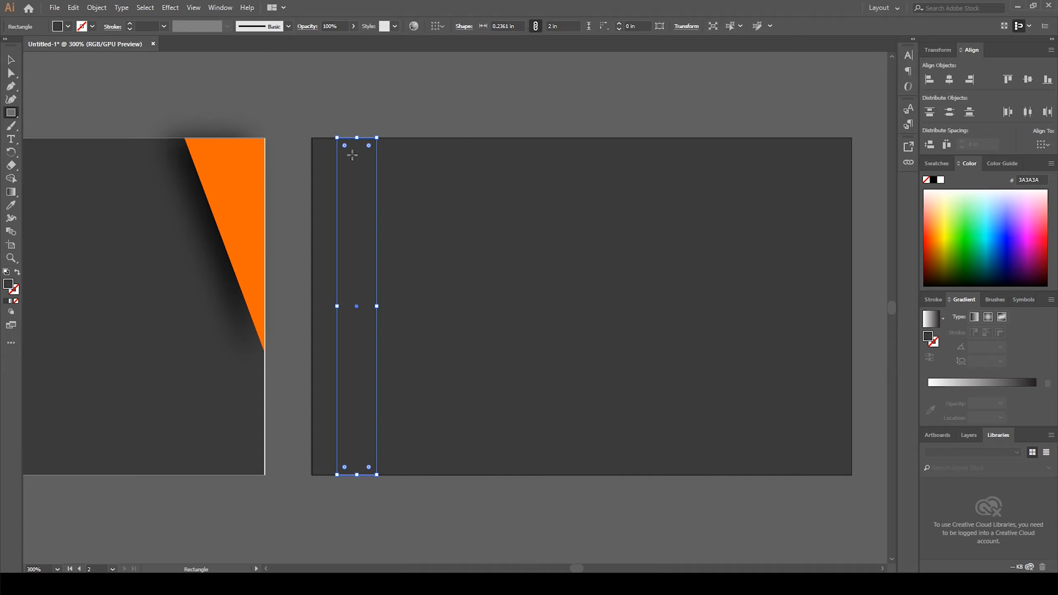
pyautogui.click(10, 205)
pyautogui.click(248, 165)
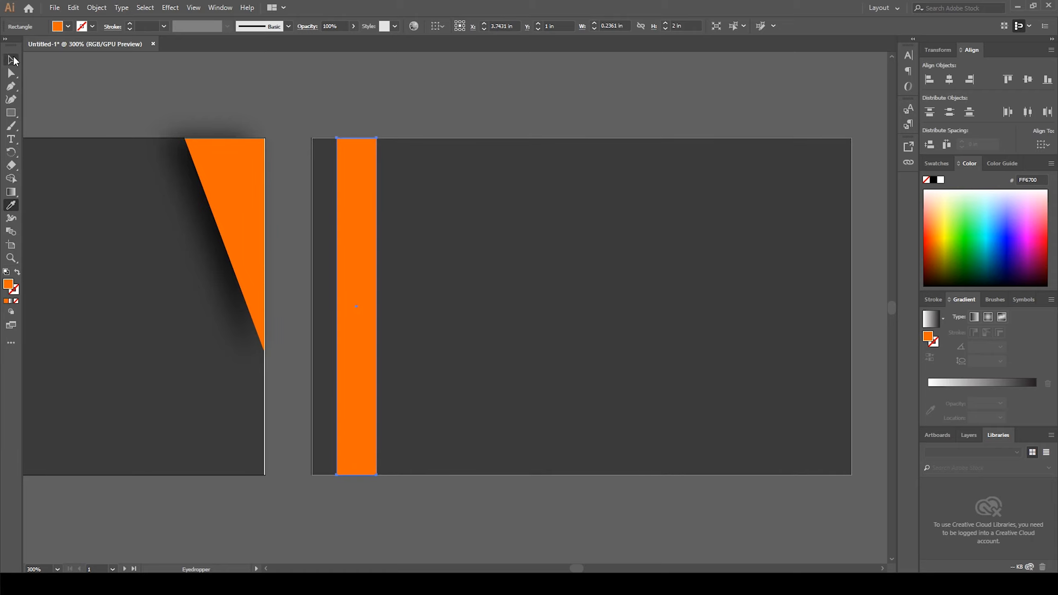
pyautogui.click(11, 60)
pyautogui.click(183, 71)
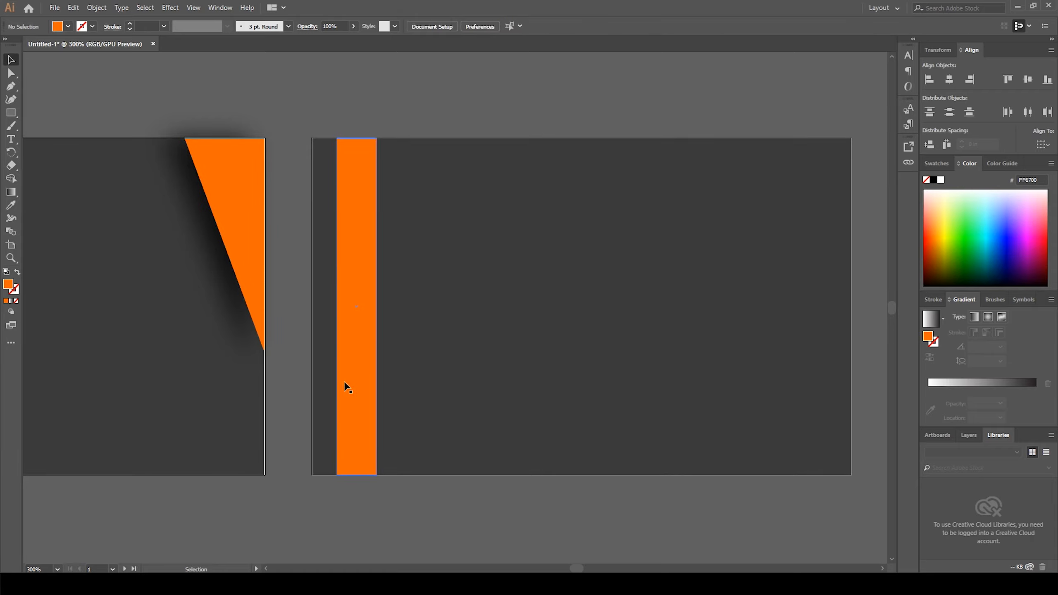
# Step: Move the orange rectangle's bottom-right anchor to the right to slant its right edge
pyautogui.click(347, 437)
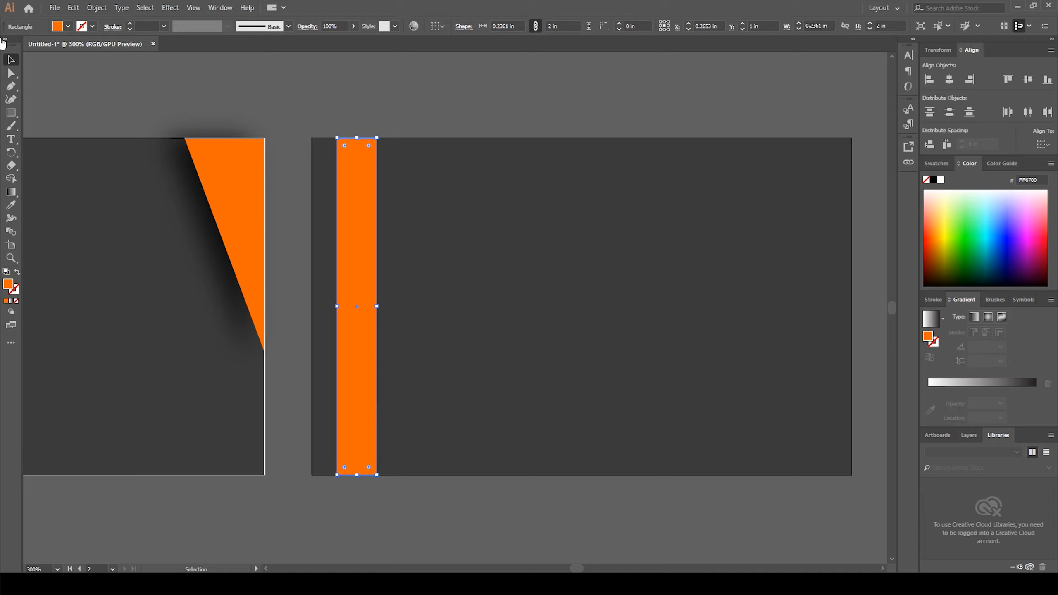
pyautogui.click(12, 72)
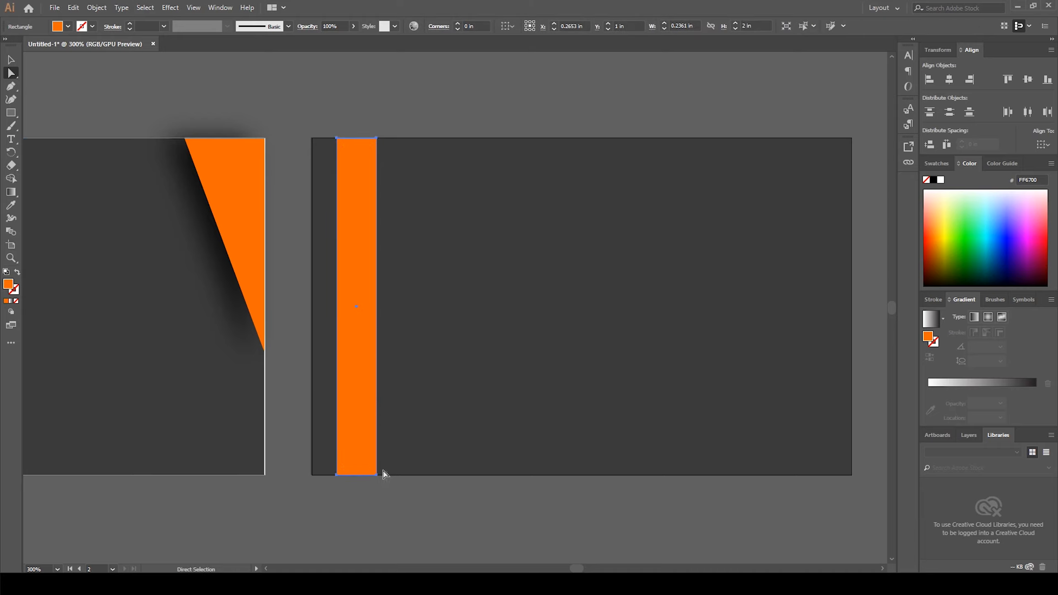
pyautogui.moveTo(366, 453); pyautogui.dragTo(361, 449)
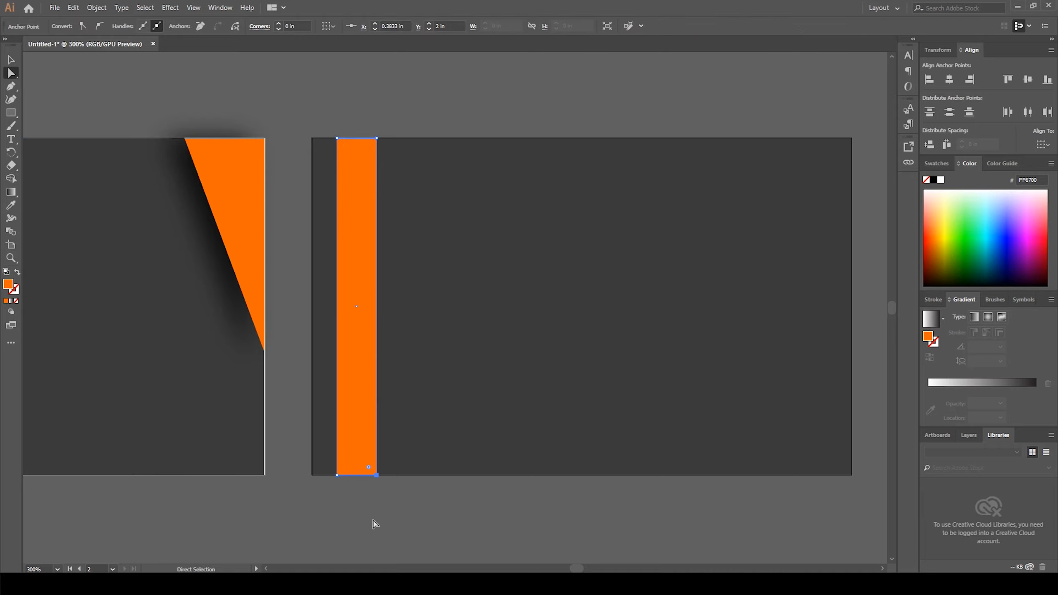
pyautogui.press('Right')
pyautogui.press('Right')
pyautogui.press('Right')
pyautogui.press('Right')
pyautogui.press('Right')
pyautogui.press('Right')
pyautogui.press('Right')
pyautogui.press('Right')
pyautogui.press('Right')
pyautogui.press('Right')
pyautogui.press('Right')
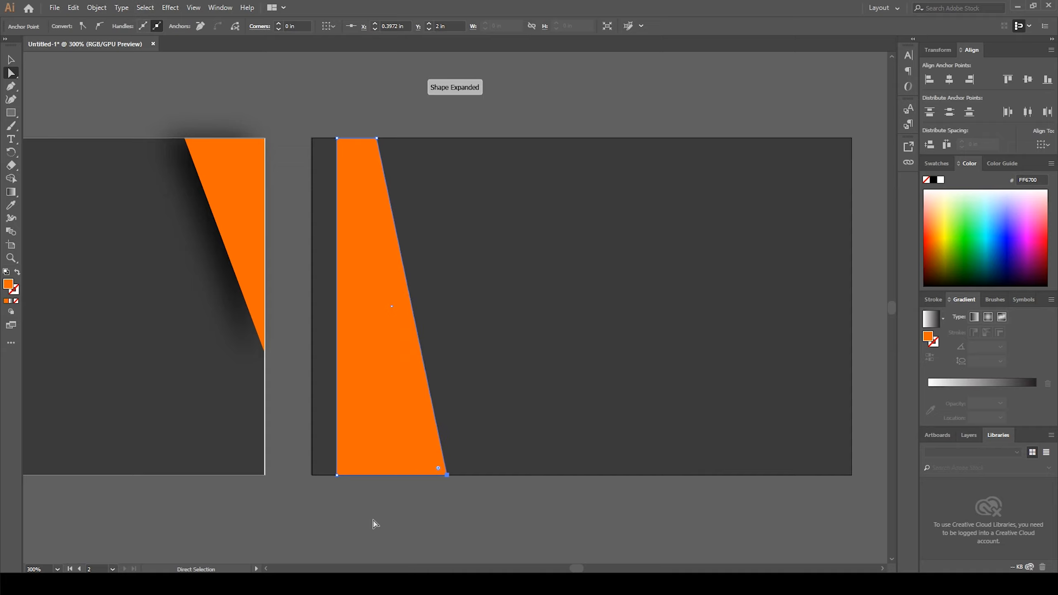
pyautogui.press('Right')
pyautogui.press('Right')
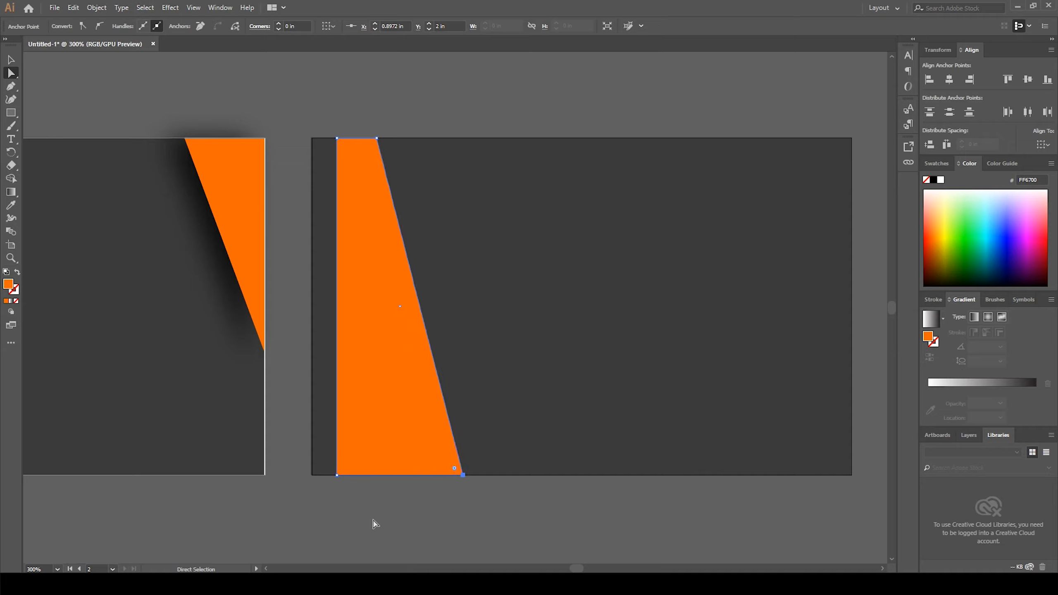
pyautogui.press('Right')
pyautogui.press('Right')
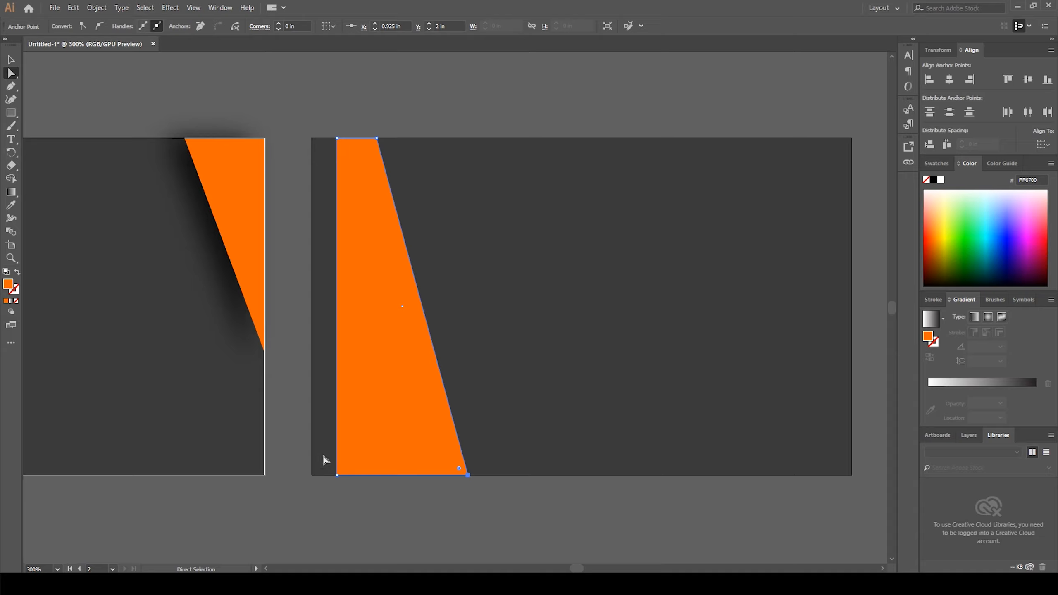
# Step: Move the bottom-left anchor to the right so the rectangle becomes an evenly wide slanted stripe
pyautogui.moveTo(323, 460); pyautogui.dragTo(362, 488)
pyautogui.press('Right')
pyautogui.press('Right')
pyautogui.press('Right')
pyautogui.press('Right')
pyautogui.press('Right')
pyautogui.press('Right')
pyautogui.press('Right')
pyautogui.press('Right')
pyautogui.press('Right')
pyautogui.press('Right')
pyautogui.press('Right')
pyautogui.press('Right')
pyautogui.press('Right')
pyautogui.press('Right')
pyautogui.press('Right')
pyautogui.press('Right')
pyautogui.press('Right')
pyautogui.press('Right')
pyautogui.press('Right')
pyautogui.press('Right')
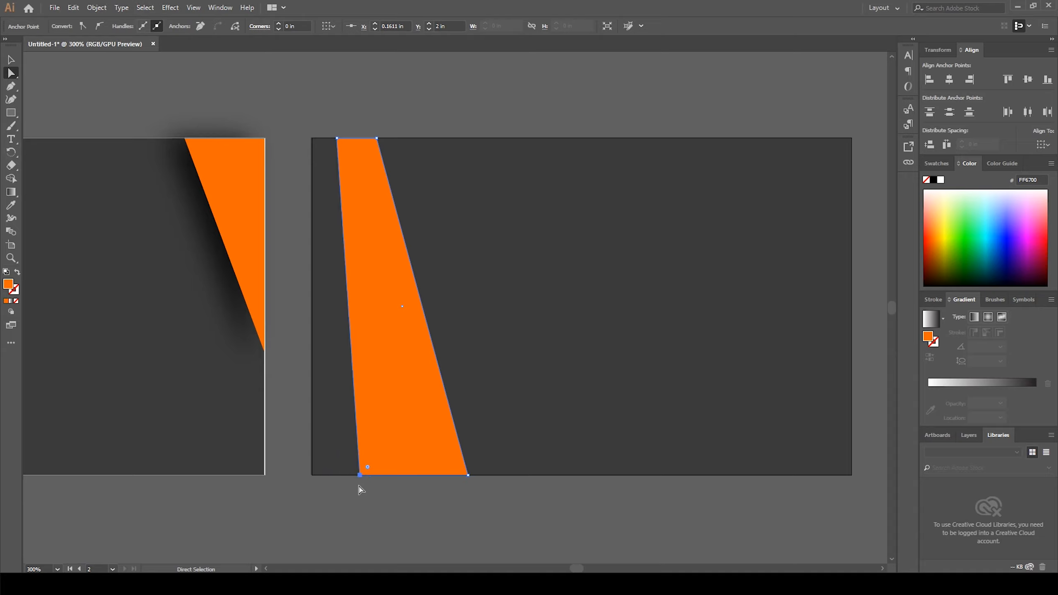
pyautogui.press('Right')
pyautogui.press('Right')
pyautogui.press('Right')
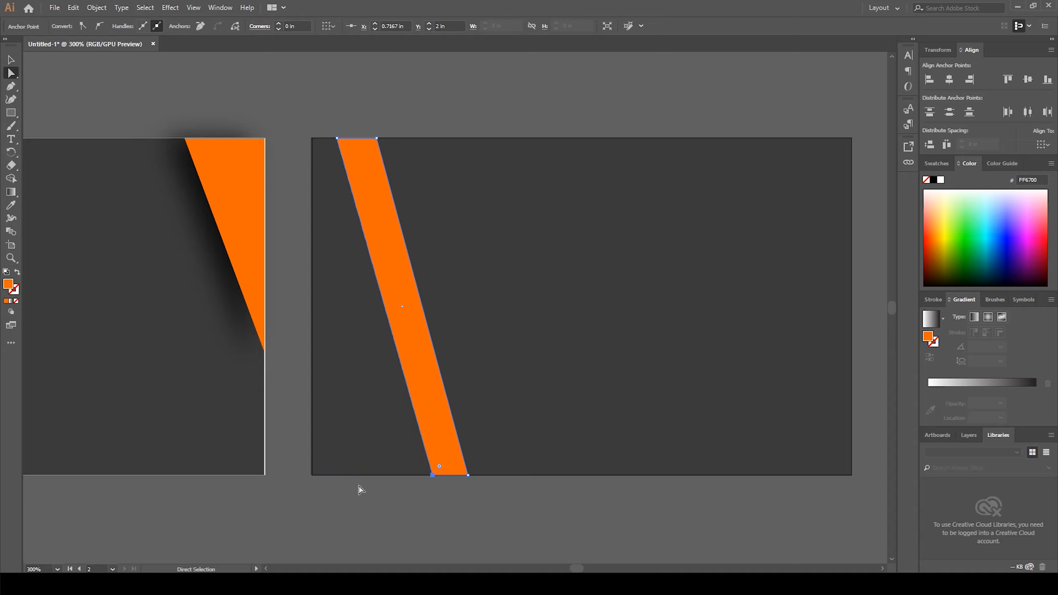
pyautogui.press('Left')
pyautogui.press('Left')
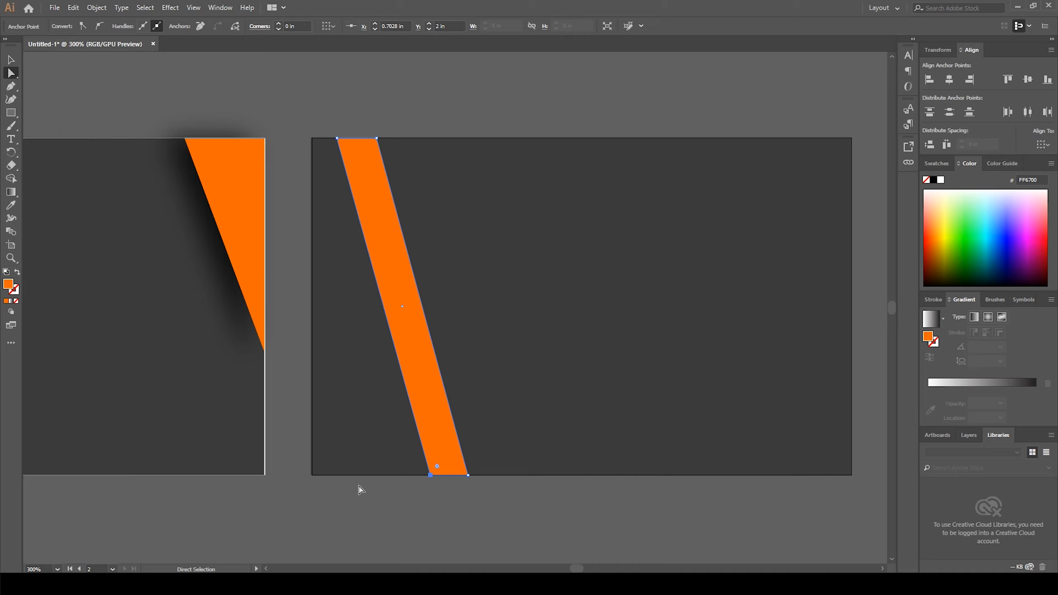
# Step: Move the slanted orange stripe to the left edge of the second card
pyautogui.click(12, 60)
pyautogui.click(119, 65)
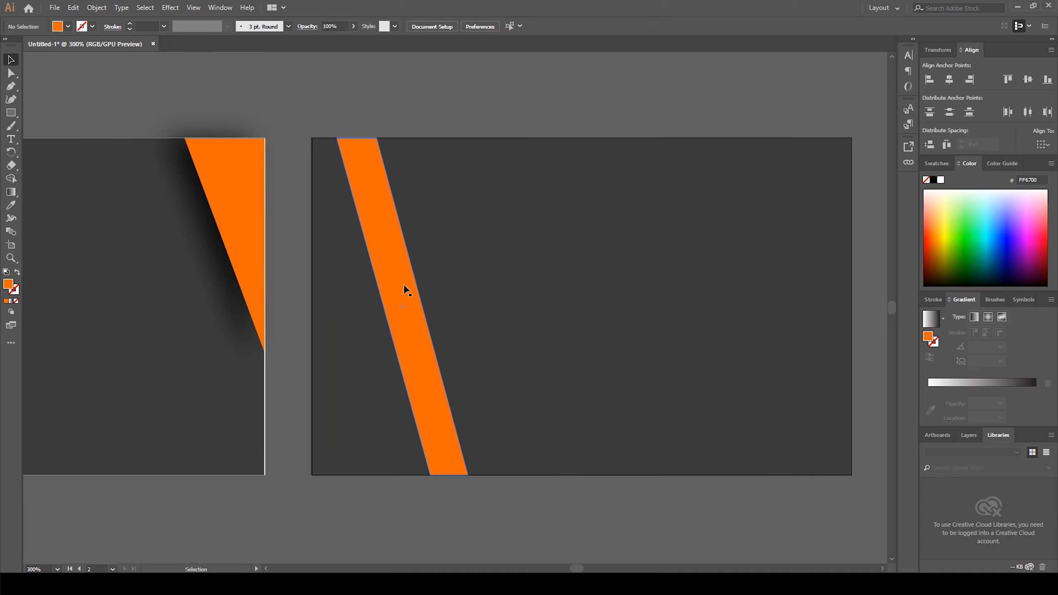
pyautogui.click(403, 290)
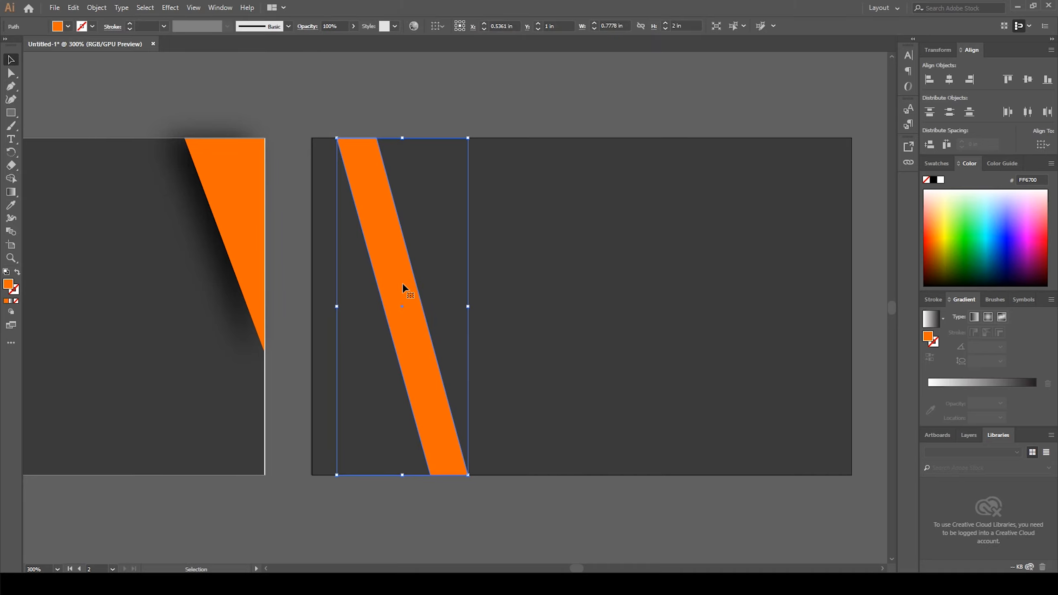
pyautogui.moveTo(401, 286); pyautogui.dragTo(375, 288)
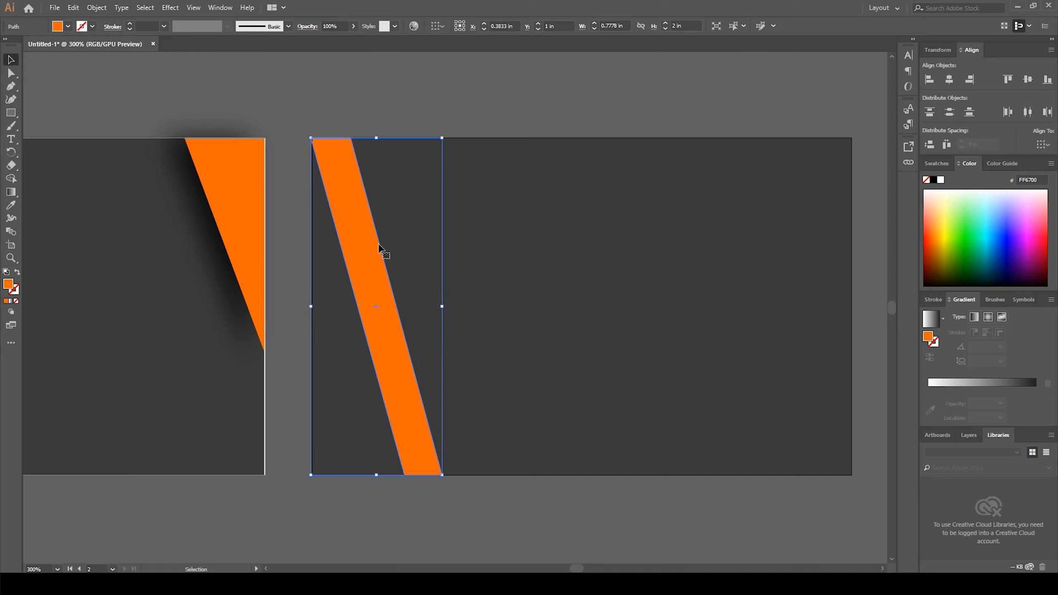
pyautogui.click(380, 121)
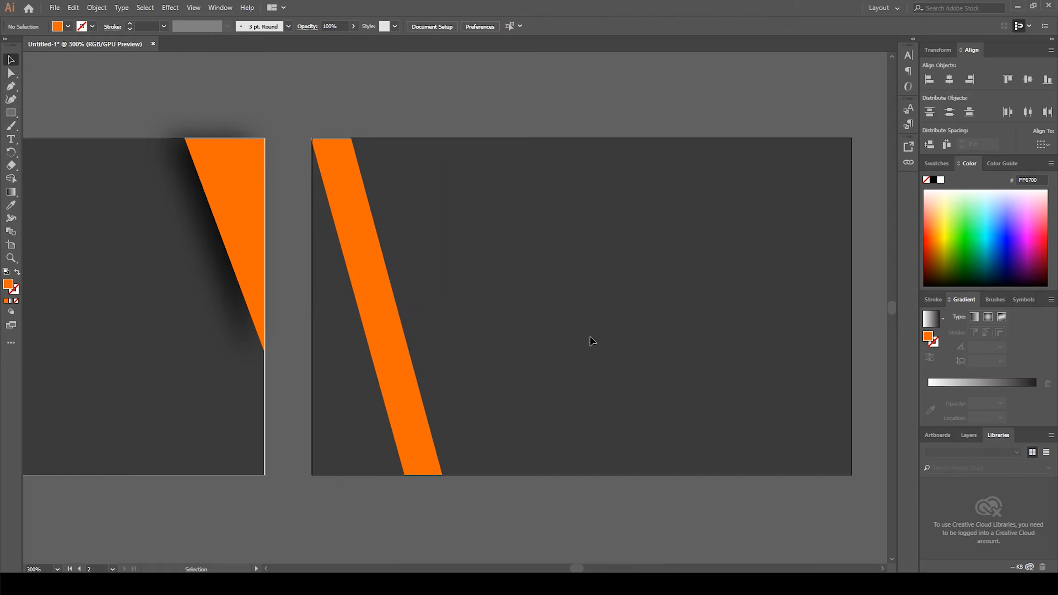
# Step: Duplicate the stripe and place the copy against the card's right edge
pyautogui.moveTo(635, 347); pyautogui.dragTo(539, 349)
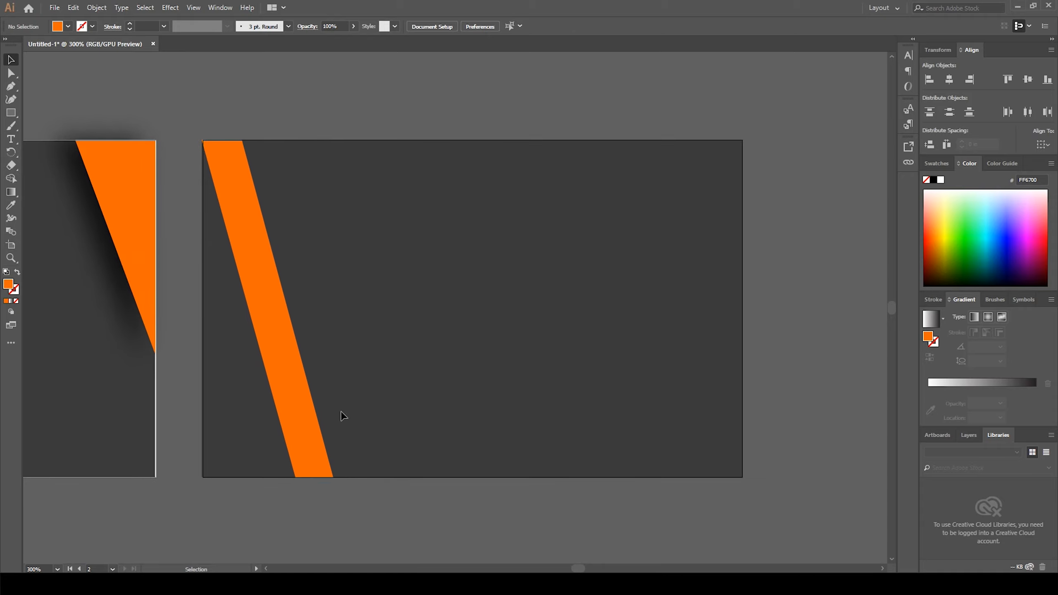
pyautogui.click(284, 370)
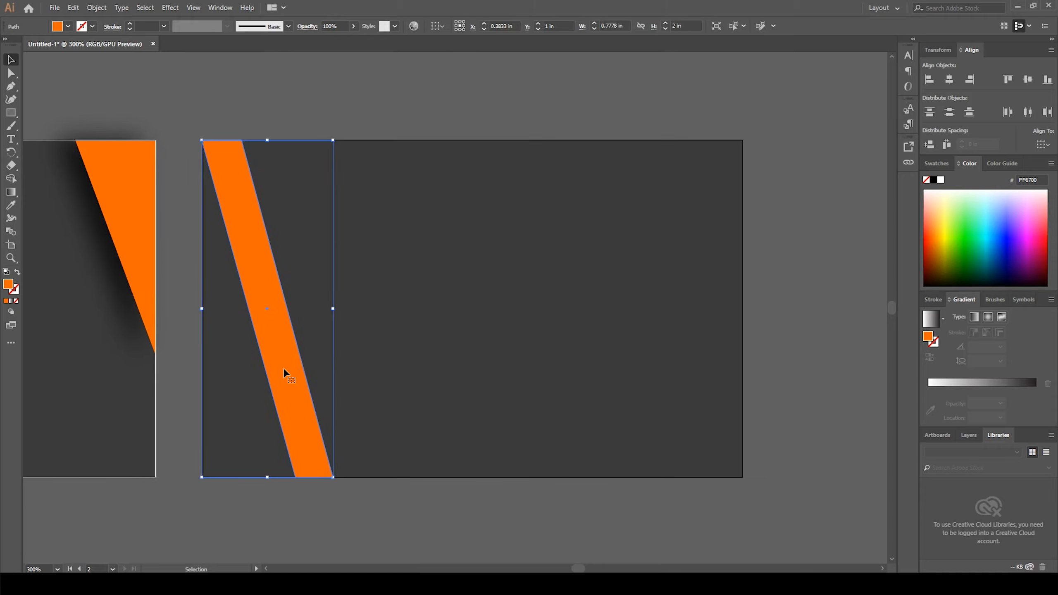
pyautogui.moveTo(285, 370); pyautogui.dragTo(693, 375)
pyautogui.click(493, 369)
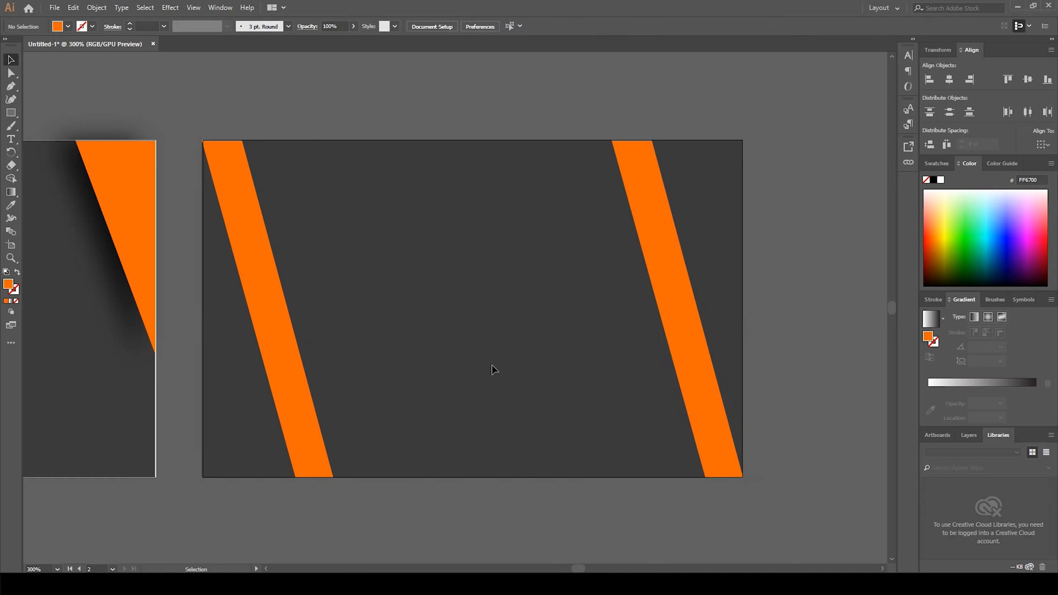
# Step: Apply a Drop Shadow to the left stripe with X offset 0 in and Y offset 0 in
pyautogui.press('space')
pyautogui.moveTo(326, 525); pyautogui.dragTo(437, 506)
pyautogui.press('space')
pyautogui.moveTo(514, 331)
pyautogui.mouseDown()
pyautogui.moveTo(539, 318)
pyautogui.moveTo(499, 345)
pyautogui.mouseUp()
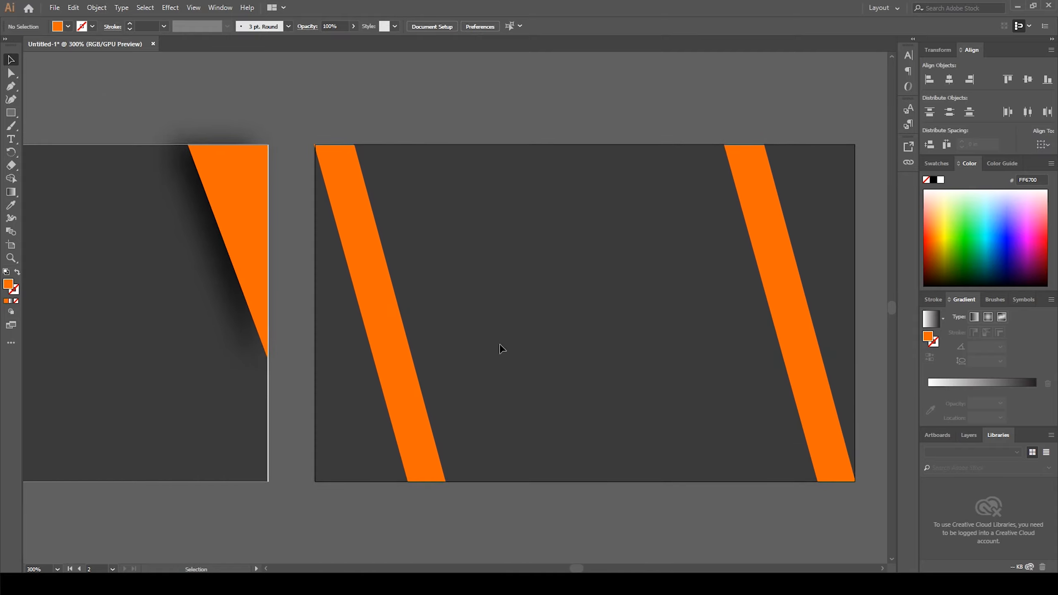
pyautogui.click(370, 319)
pyautogui.click(169, 8)
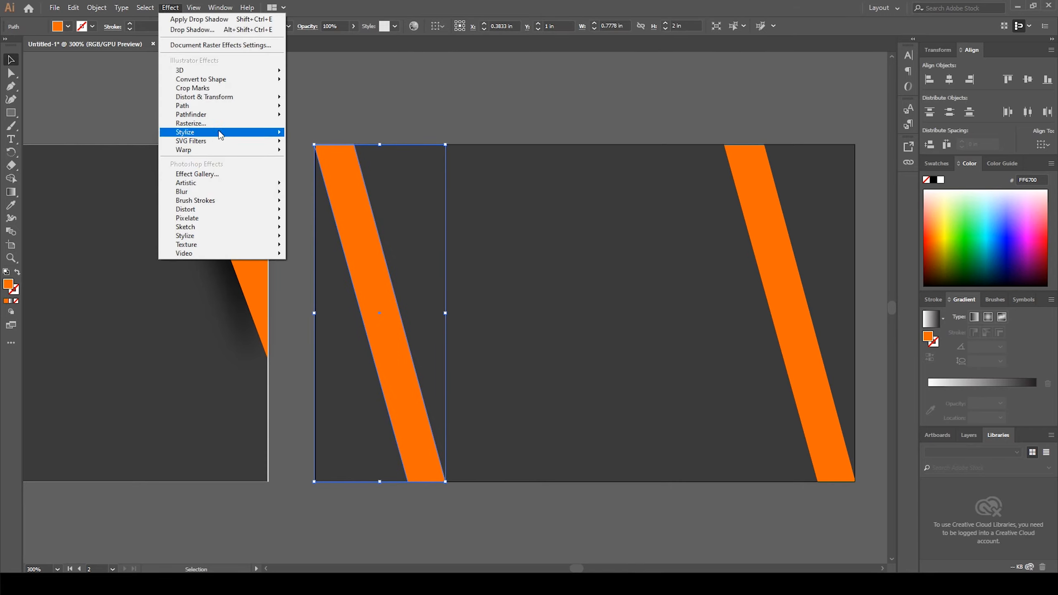
pyautogui.moveTo(221, 132)
pyautogui.click(322, 134)
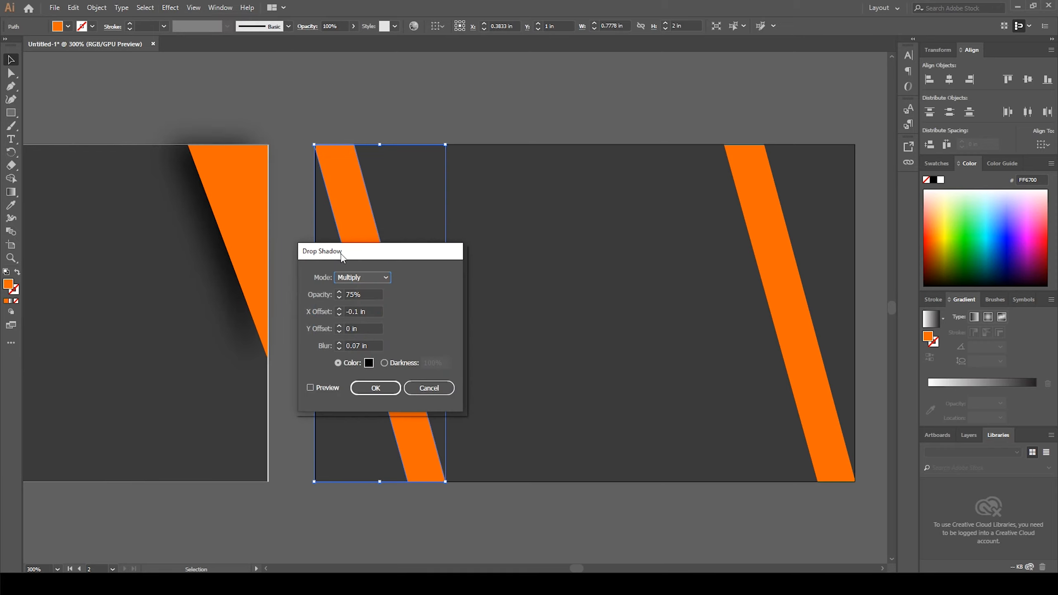
pyautogui.moveTo(375, 252); pyautogui.dragTo(616, 196)
pyautogui.click(553, 324)
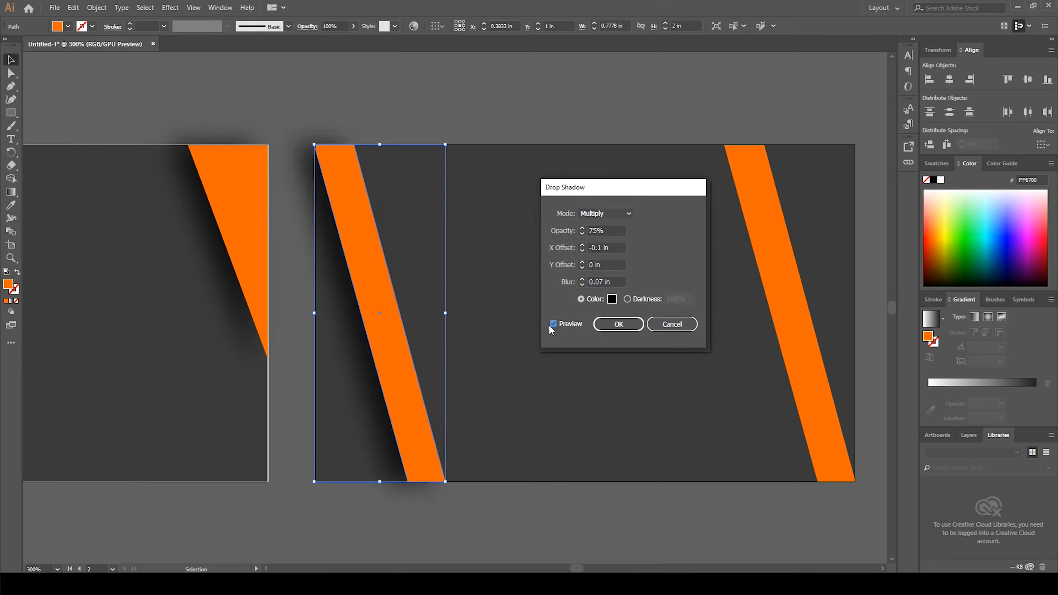
pyautogui.click(582, 245)
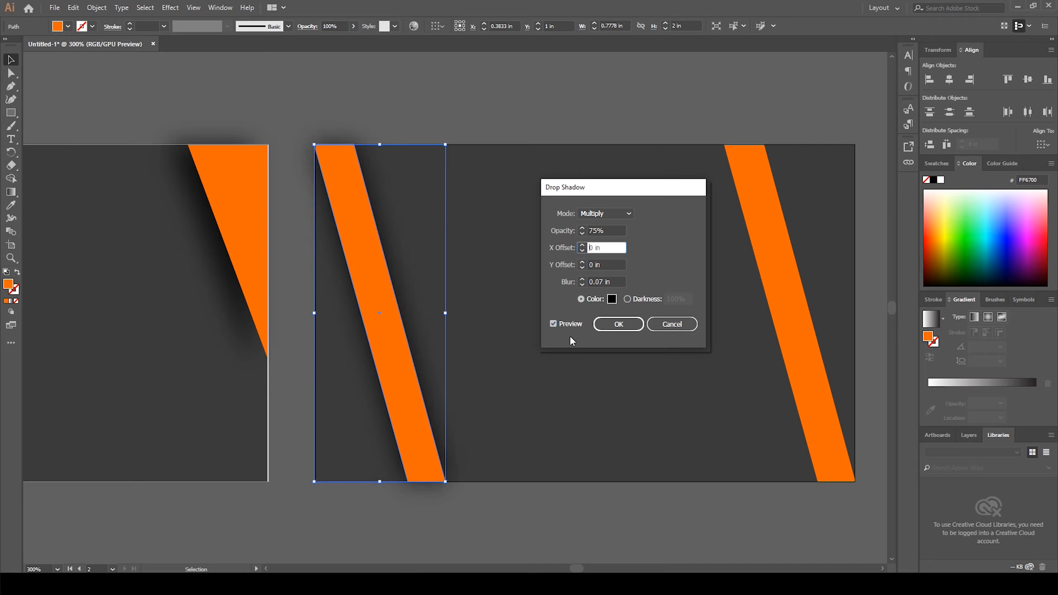
pyautogui.click(619, 325)
# Step: Apply the same Drop Shadow settings to the right stripe
pyautogui.click(767, 255)
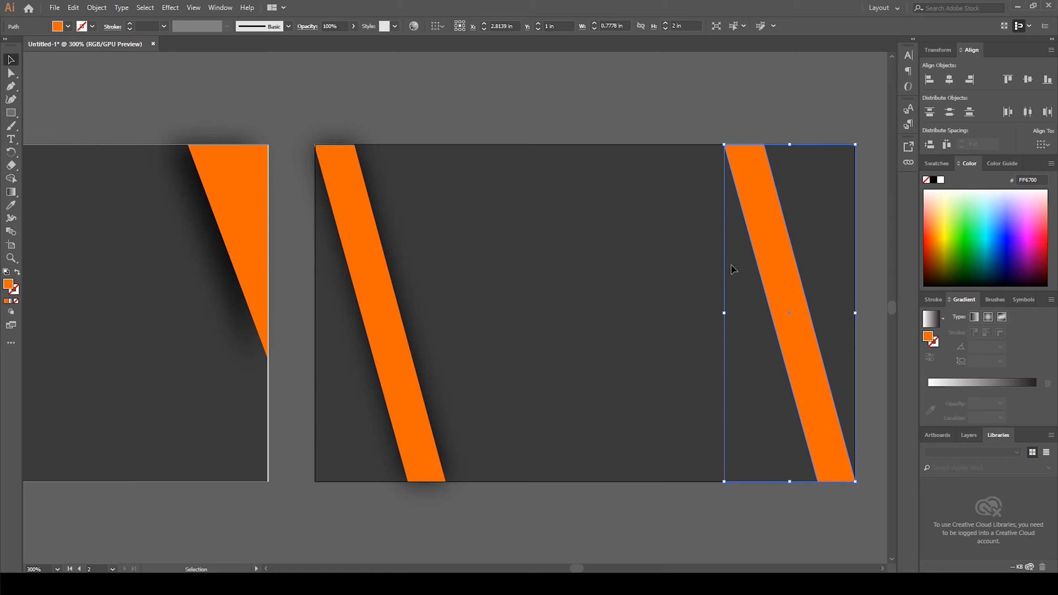
pyautogui.click(169, 8)
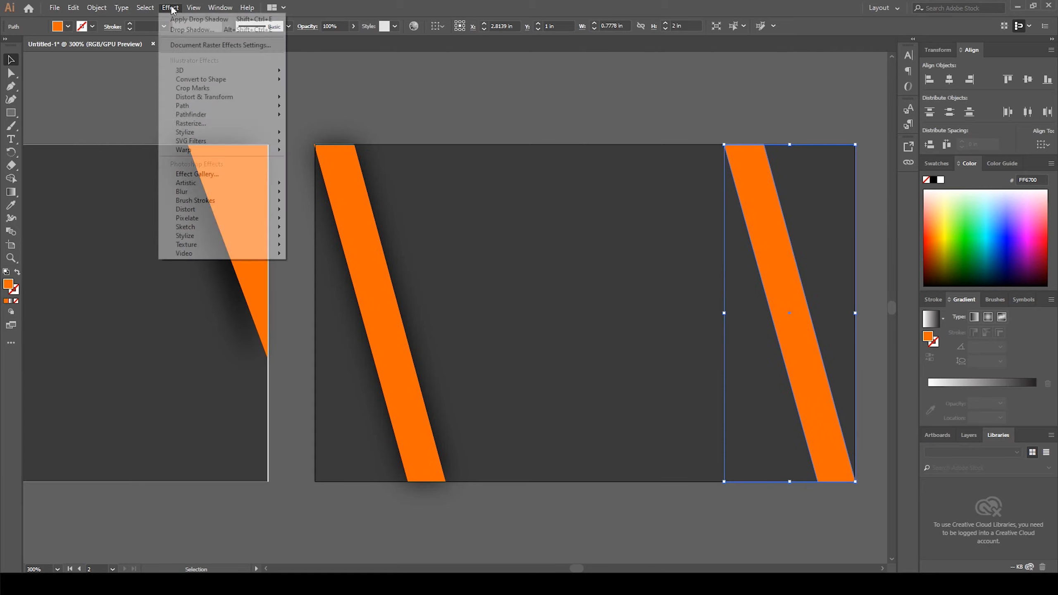
pyautogui.moveTo(185, 132)
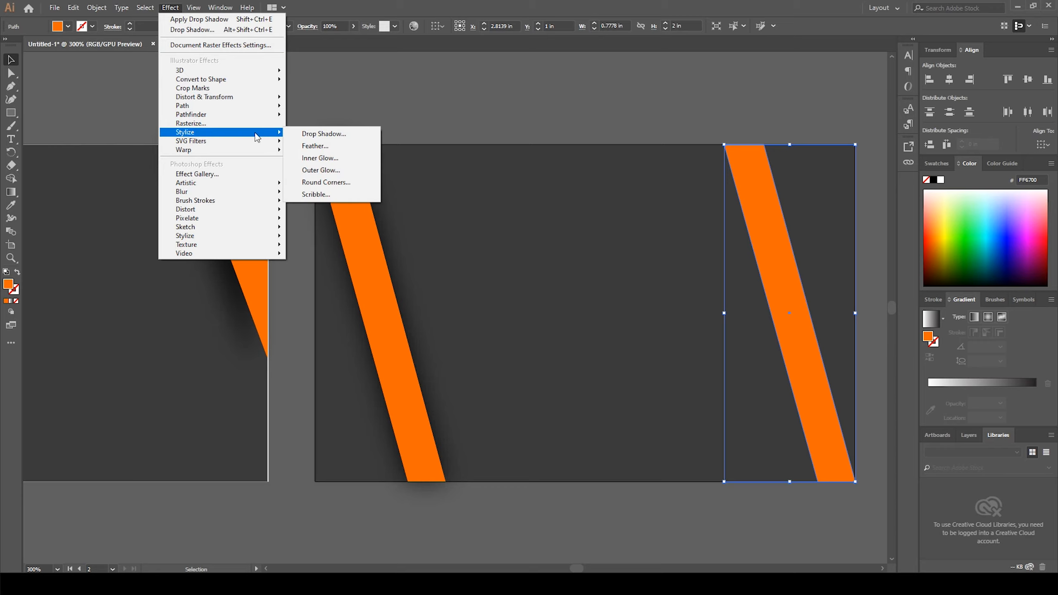
pyautogui.click(308, 136)
pyautogui.click(570, 324)
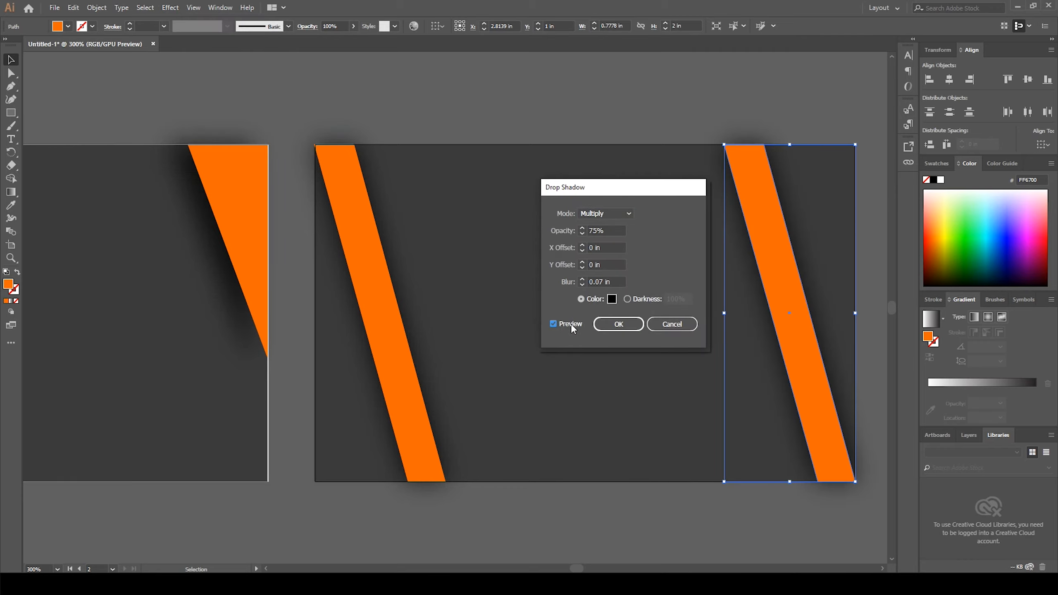
pyautogui.click(633, 328)
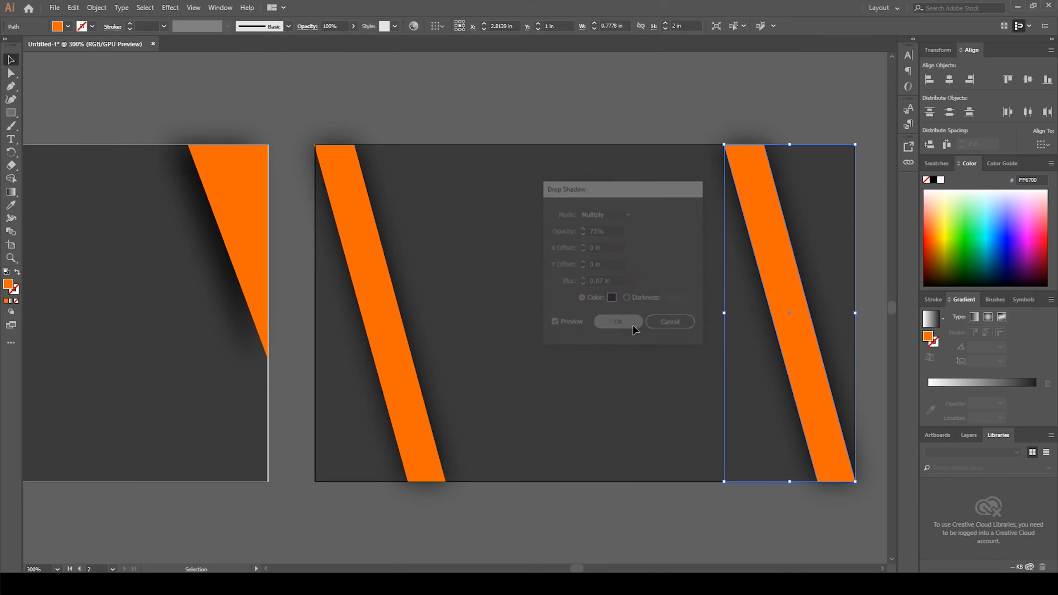
# Step: Review both card designs side by side
pyautogui.click(506, 127)
pyautogui.moveTo(431, 300); pyautogui.dragTo(506, 292)
pyautogui.scroll(-2, 506, 292)
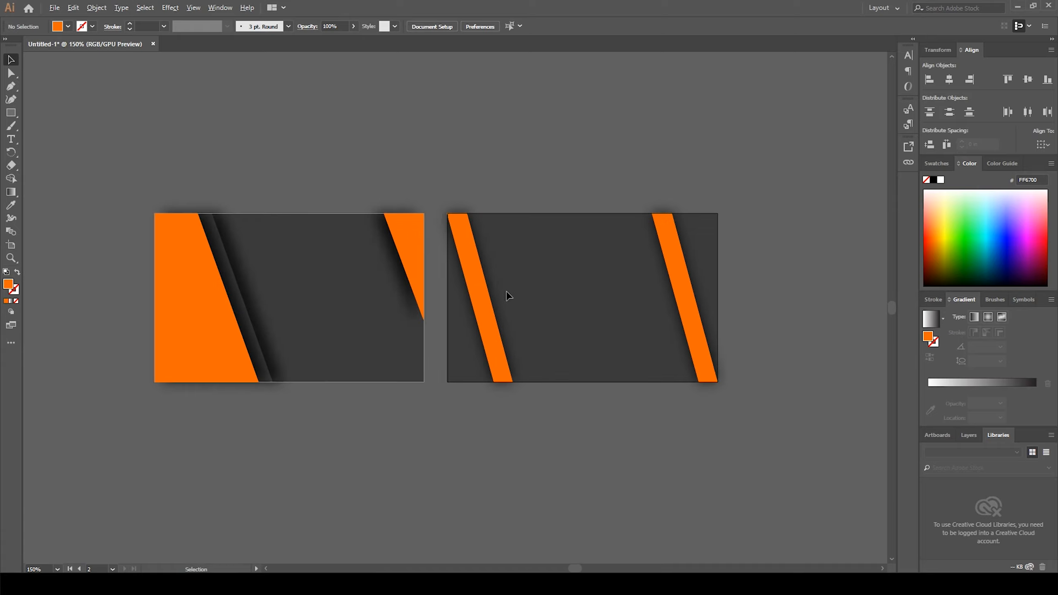
pyautogui.moveTo(339, 336); pyautogui.dragTo(386, 370)
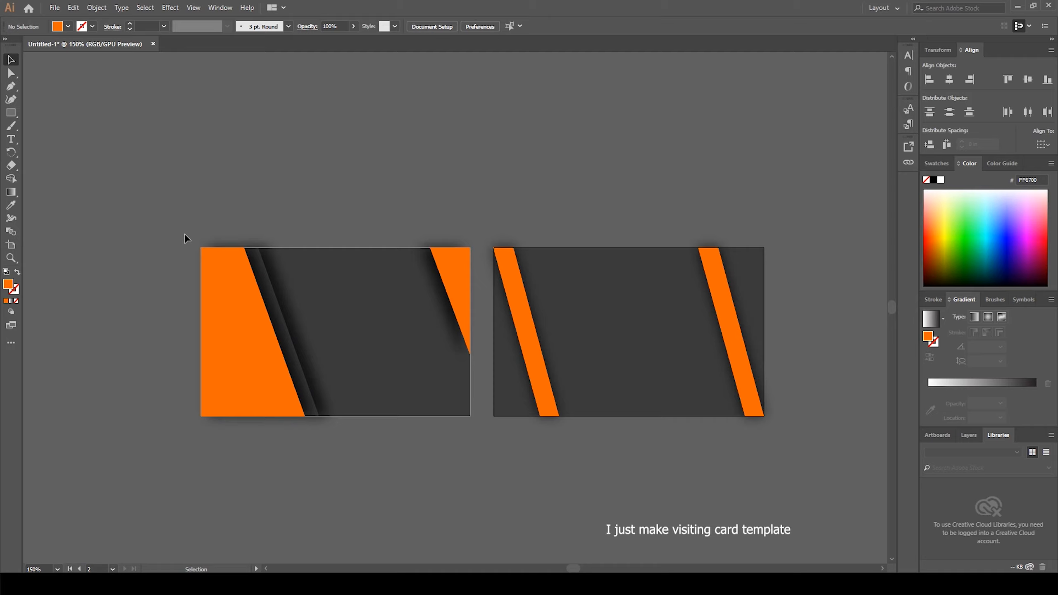
pyautogui.click(461, 439)
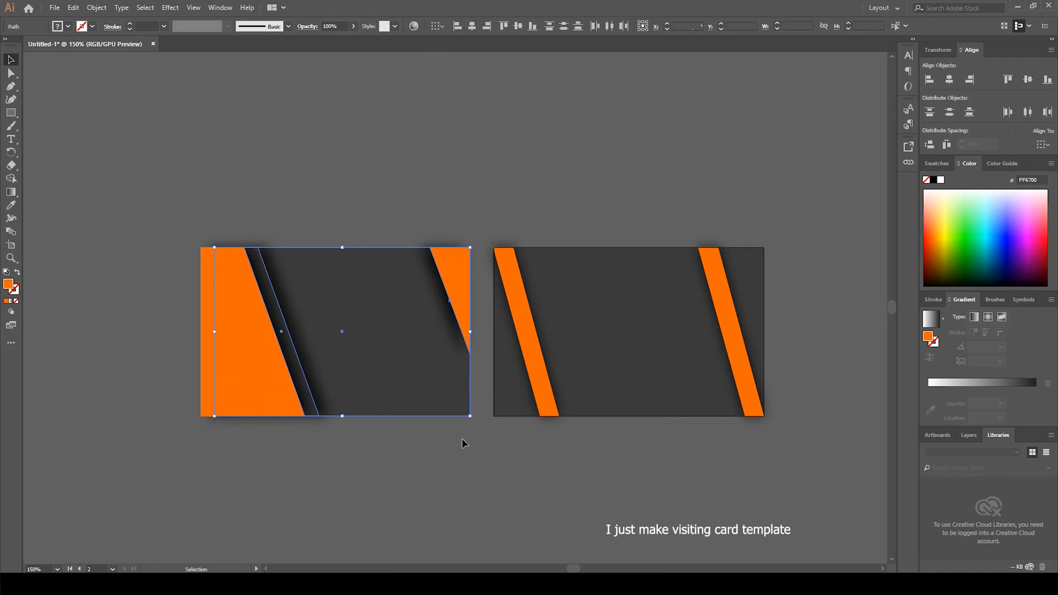
pyautogui.click(492, 145)
pyautogui.moveTo(552, 163); pyautogui.dragTo(520, 156)
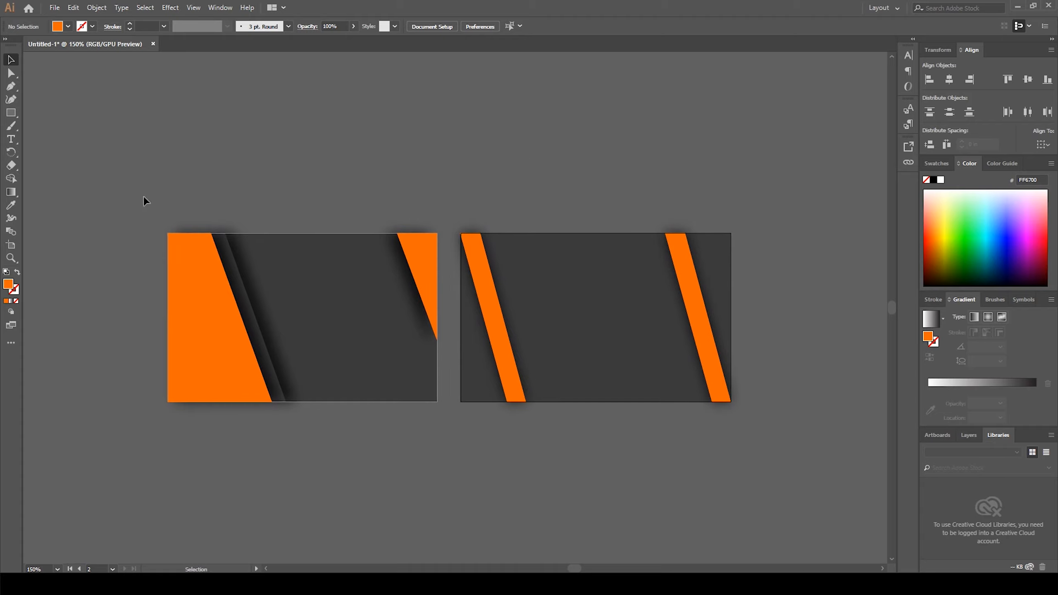